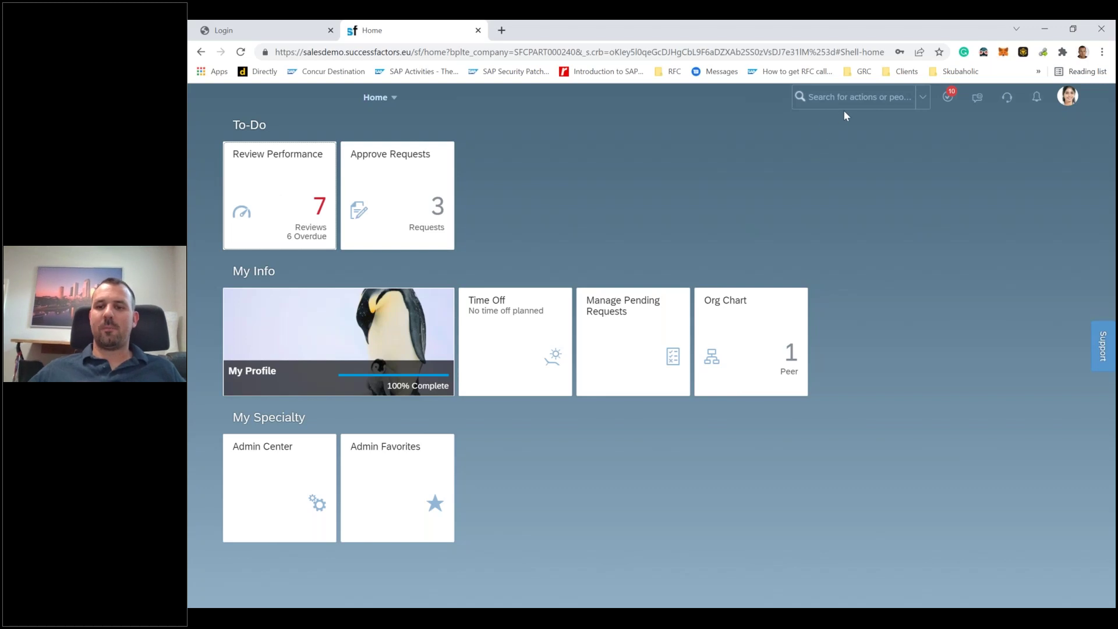
Search for 'add employee' and open the Add New Employee form.
{"action": "type", "text": "add employee"}
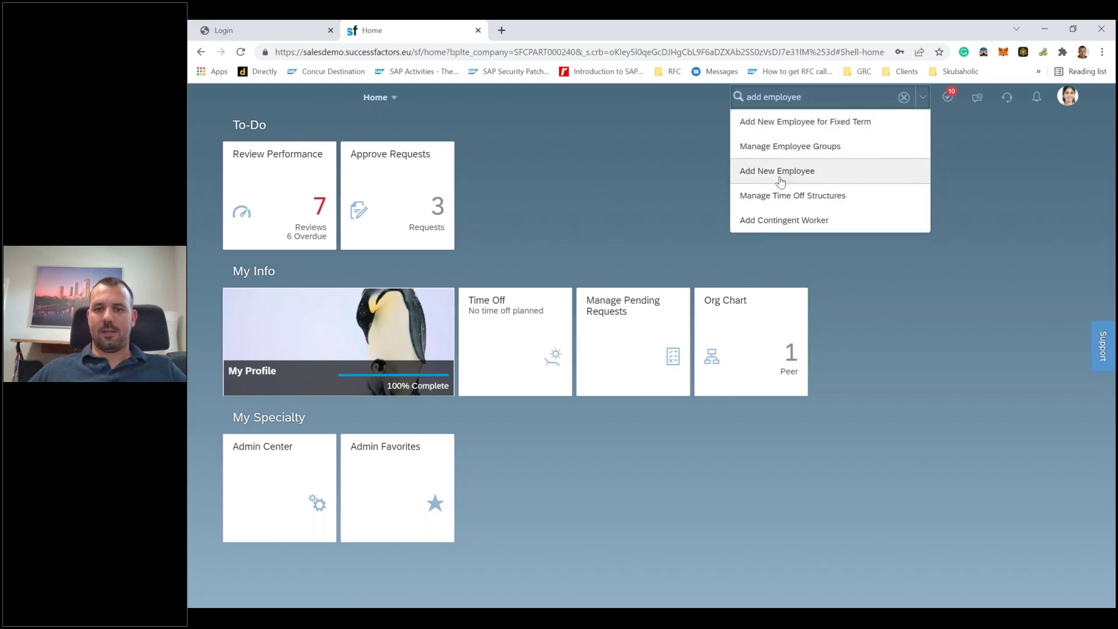
{"action": "left_click", "coordinate": [780, 178]}
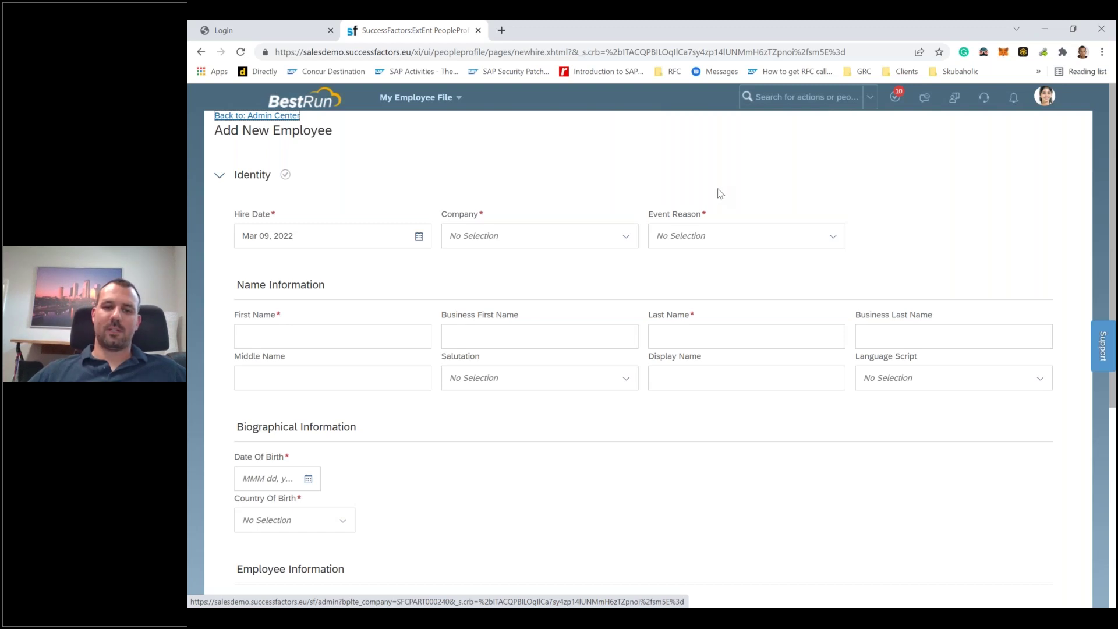
Set company to BestRun (10000) and event reason to New Hire (HIRNEW).
{"action": "left_click", "coordinate": [623, 246]}
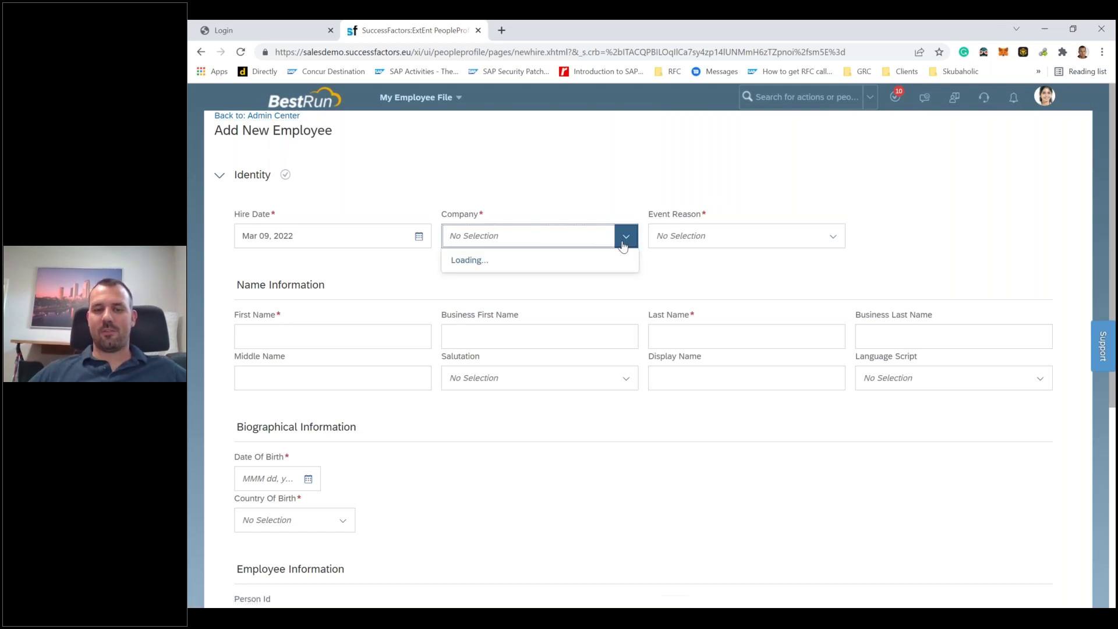
{"action": "left_click", "coordinate": [582, 256]}
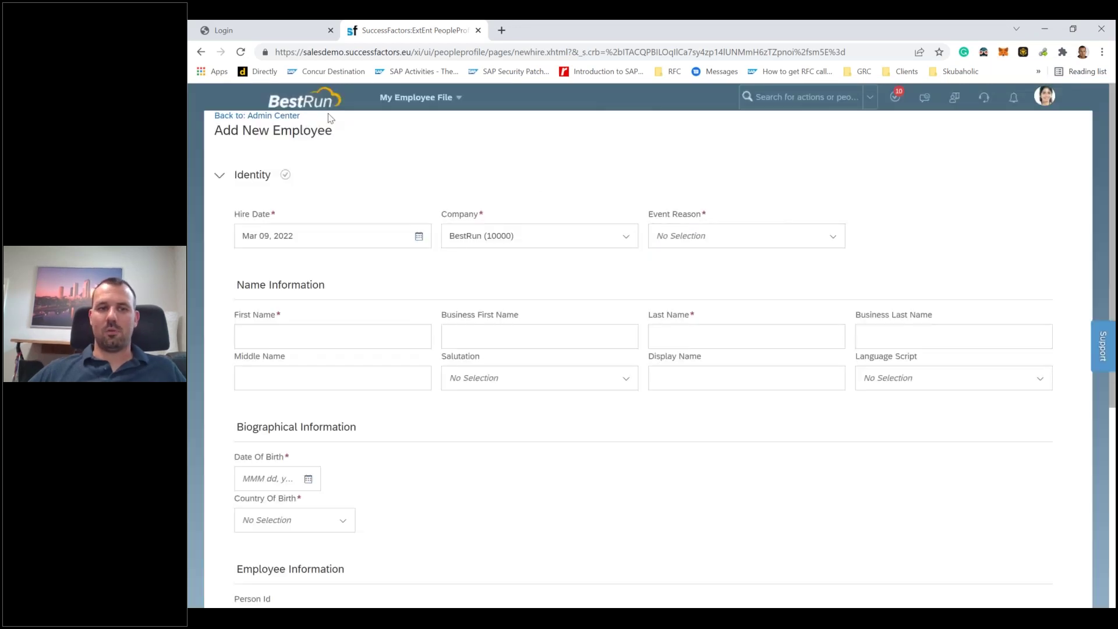
{"action": "left_click", "coordinate": [833, 237]}
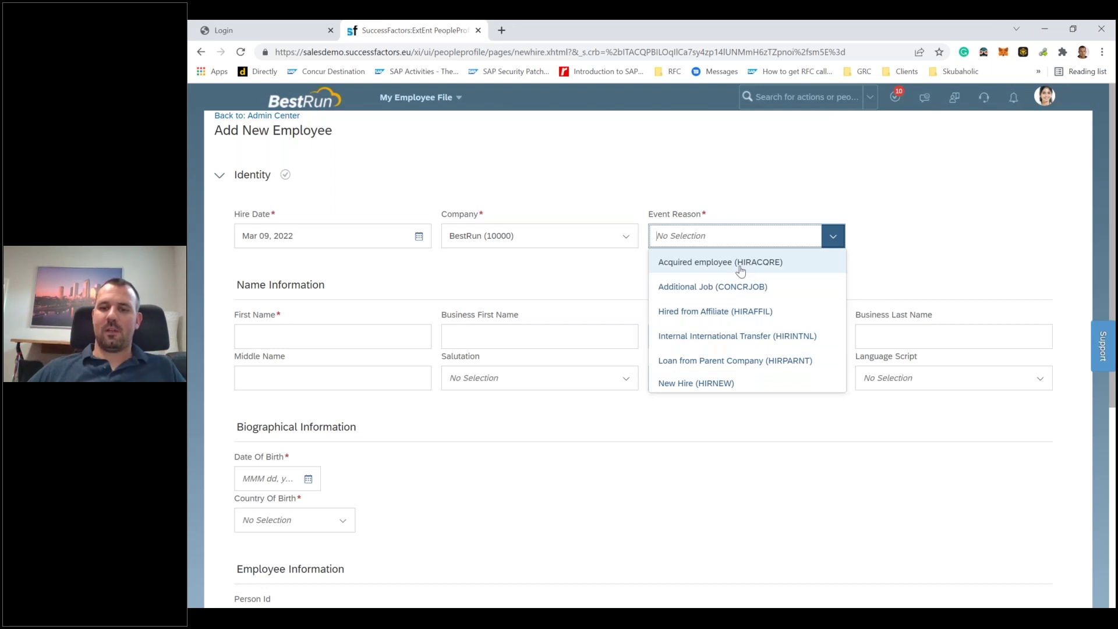
{"action": "left_click", "coordinate": [719, 383]}
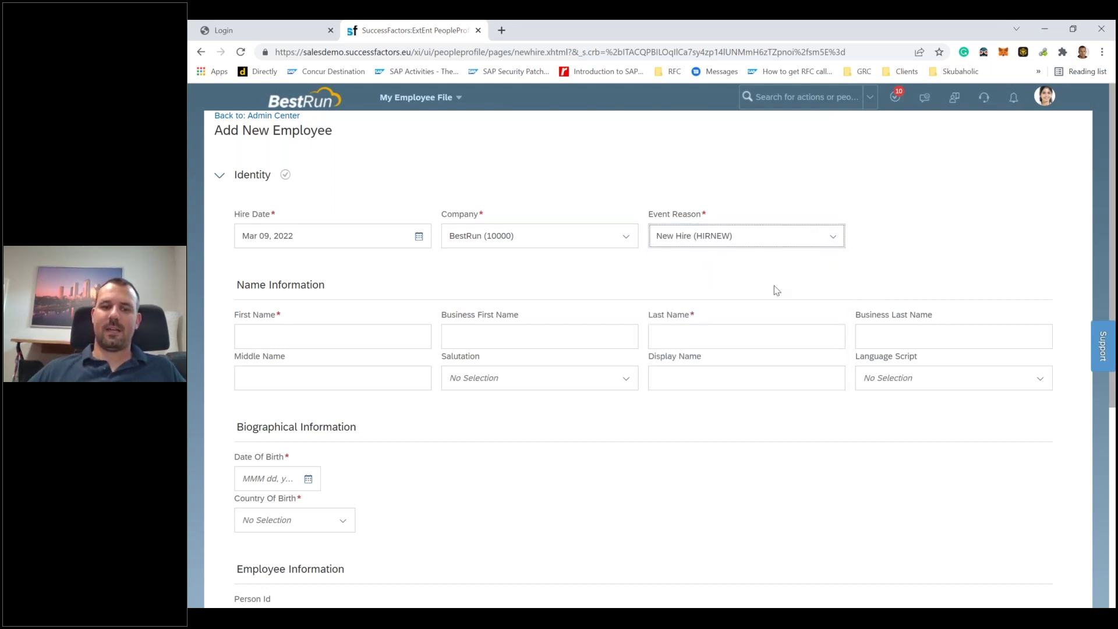
Enter the new hire's first and last name.
{"action": "left_click", "coordinate": [405, 336]}
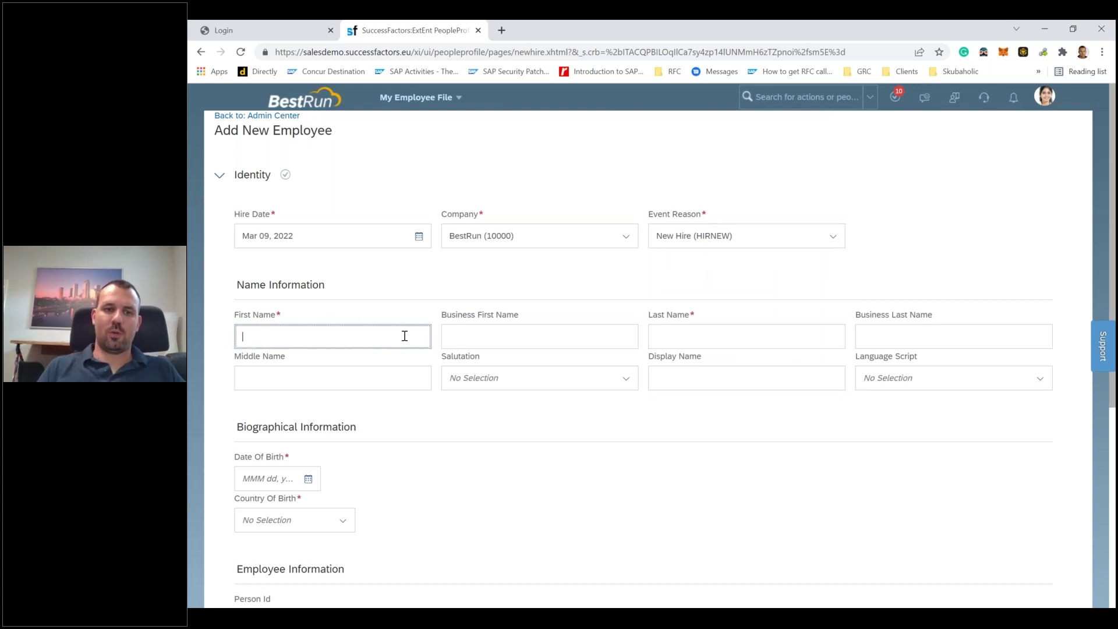
{"action": "type", "text": "Webinar"}
{"action": "key", "text": "Tab"}
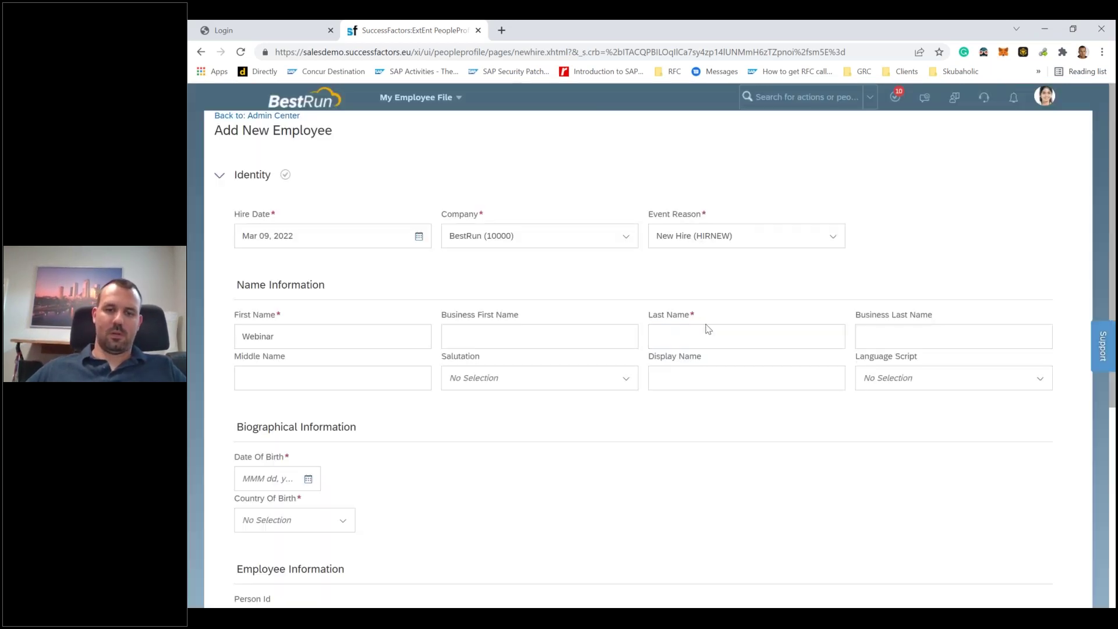
{"action": "left_click", "coordinate": [701, 330]}
{"action": "type", "text": "IAG"}
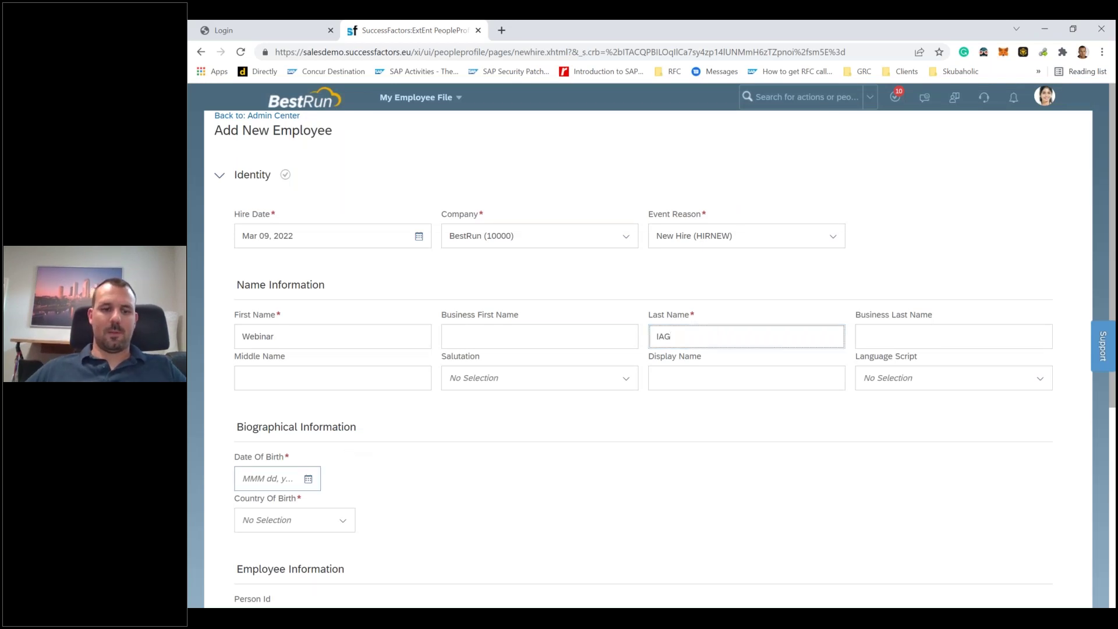
Set date of birth to Mar 09, 2000 and country of birth to Angola.
{"action": "left_click", "coordinate": [308, 478]}
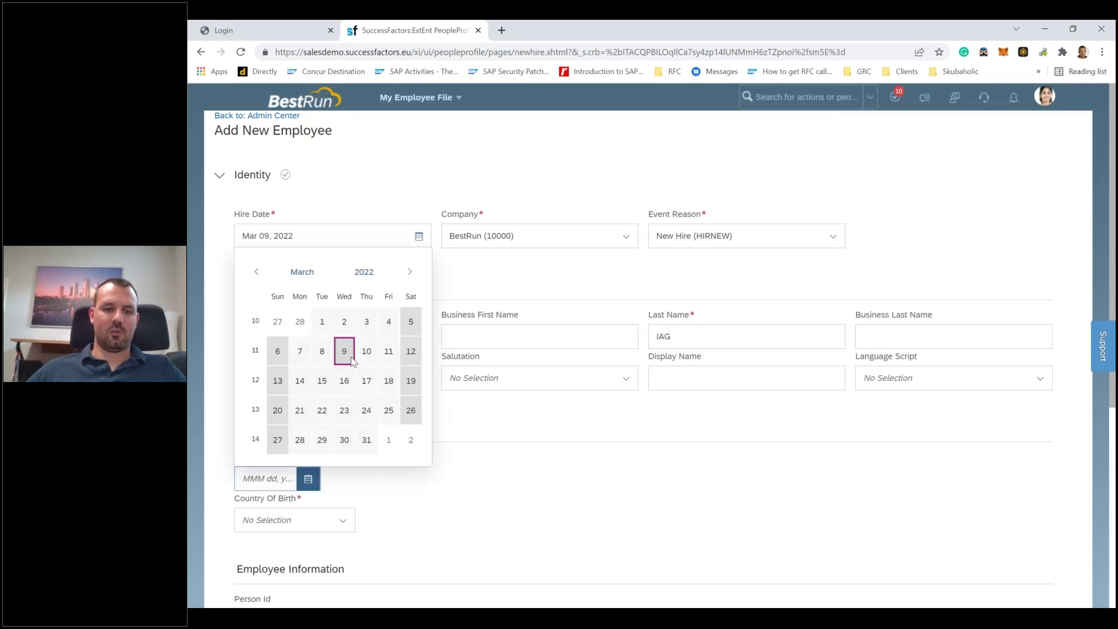
{"action": "left_click", "coordinate": [352, 359]}
{"action": "double_click", "coordinate": [285, 478]}
{"action": "type", "text": "2000"}
{"action": "left_click", "coordinate": [327, 522]}
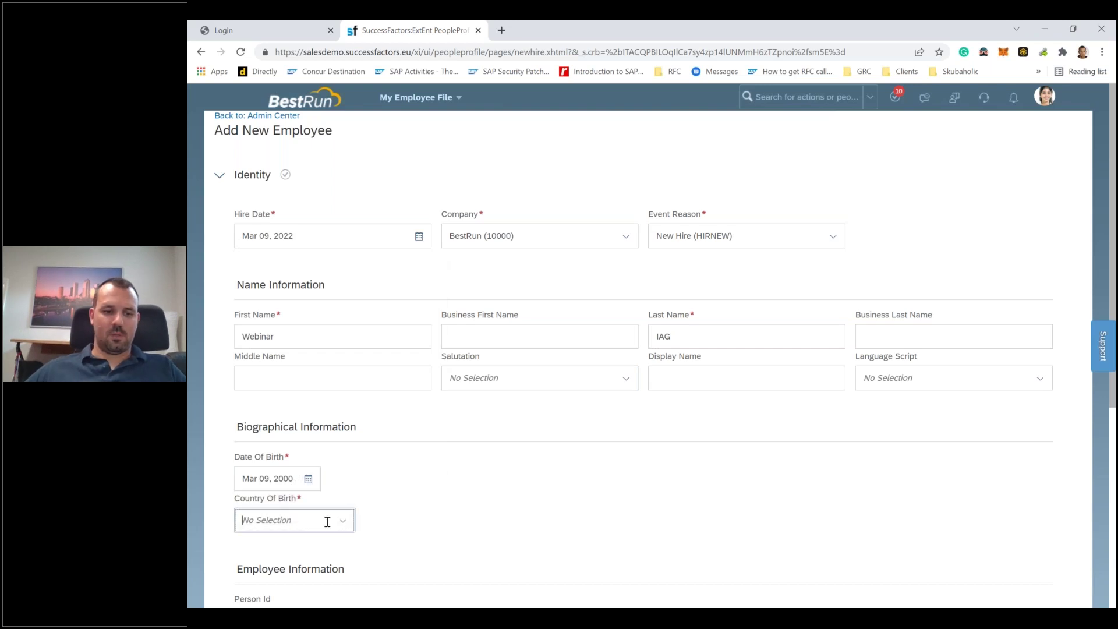
{"action": "left_click", "coordinate": [343, 520]}
{"action": "left_click", "coordinate": [292, 244]}
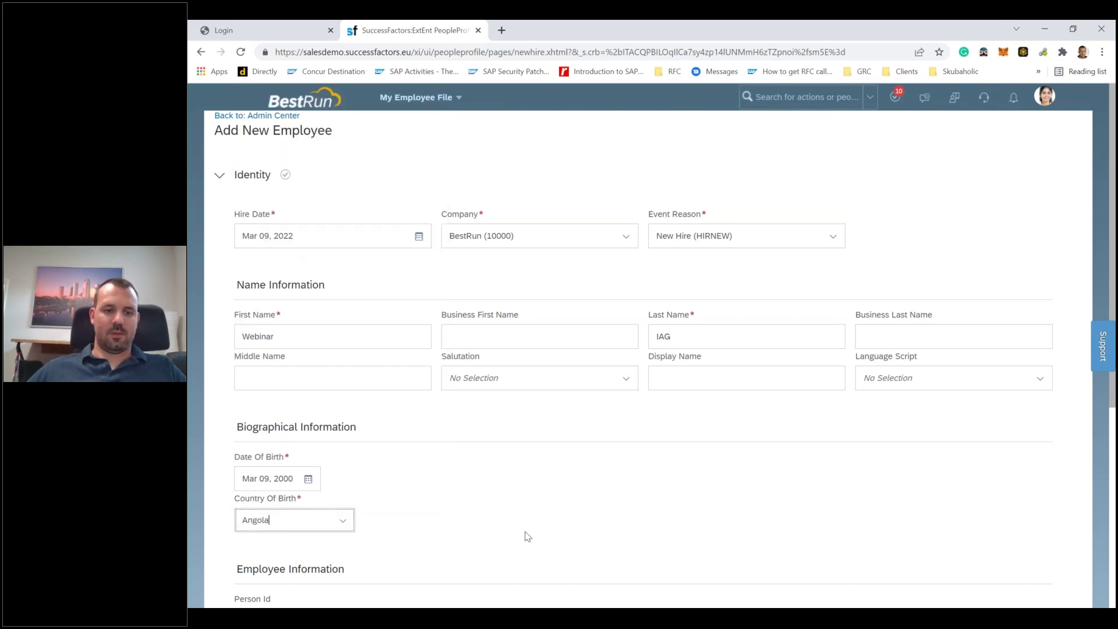
{"action": "scroll", "coordinate": [519, 474], "scroll_direction": "down", "scroll_amount": 5}
{"action": "left_click", "coordinate": [319, 316]}
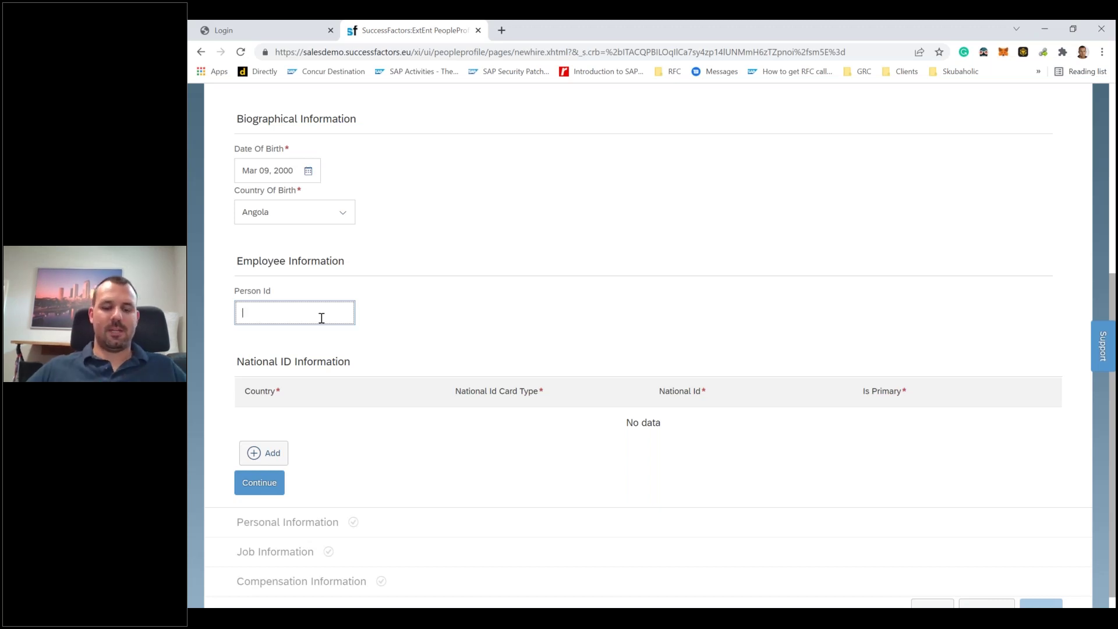
Enter the new hire's Person Id and complete the Identity step.
{"action": "type", "text": "SF_"}
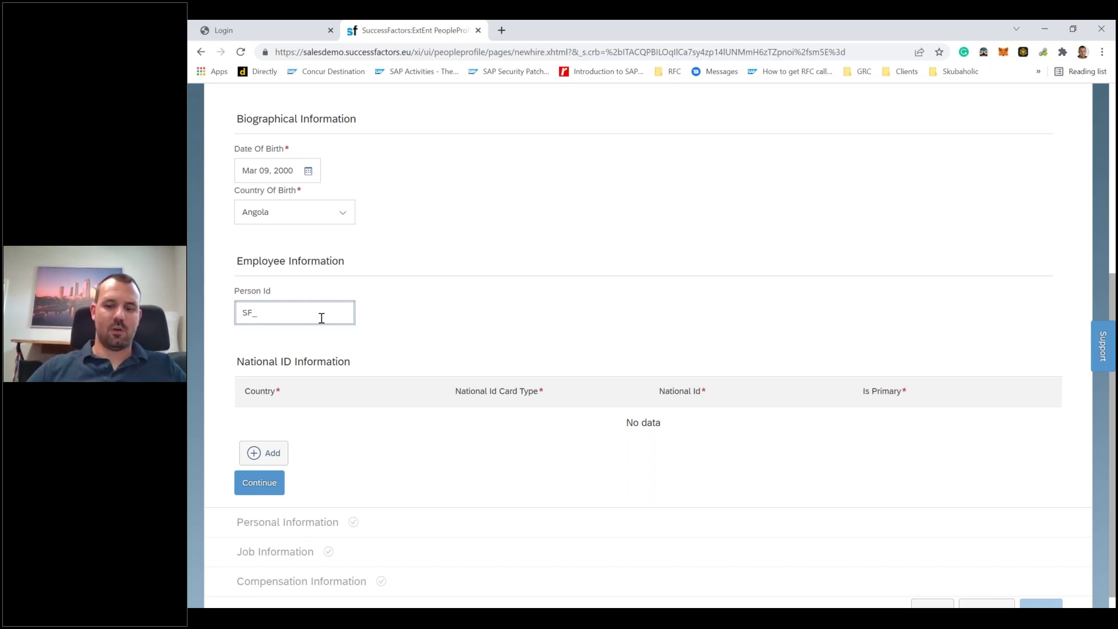
{"action": "type", "text": "TEST80"}
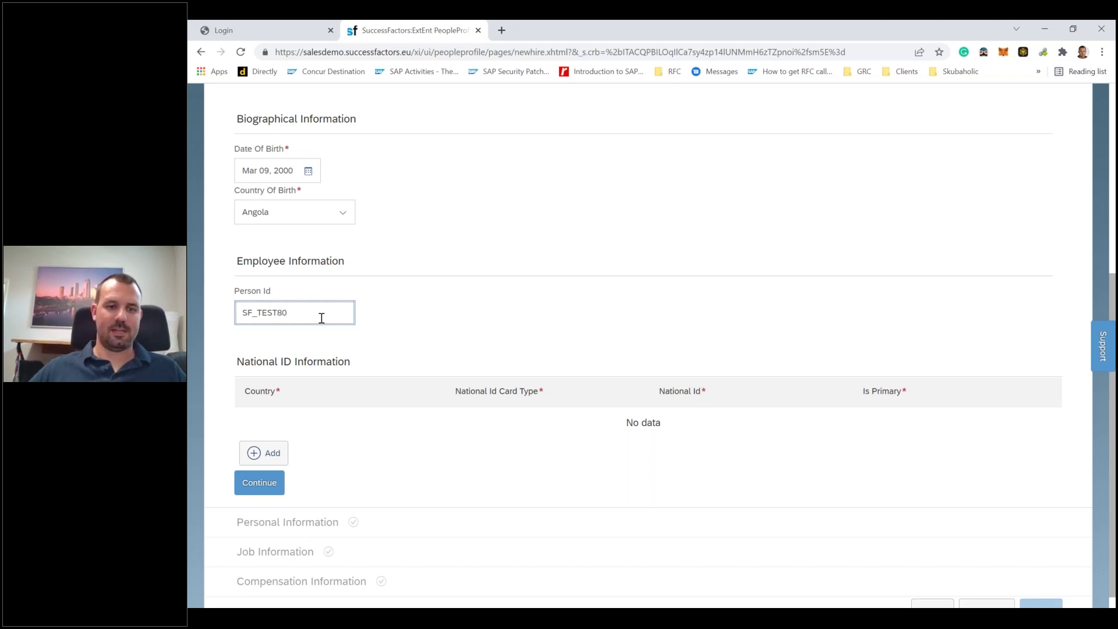
{"action": "left_click", "coordinate": [256, 483]}
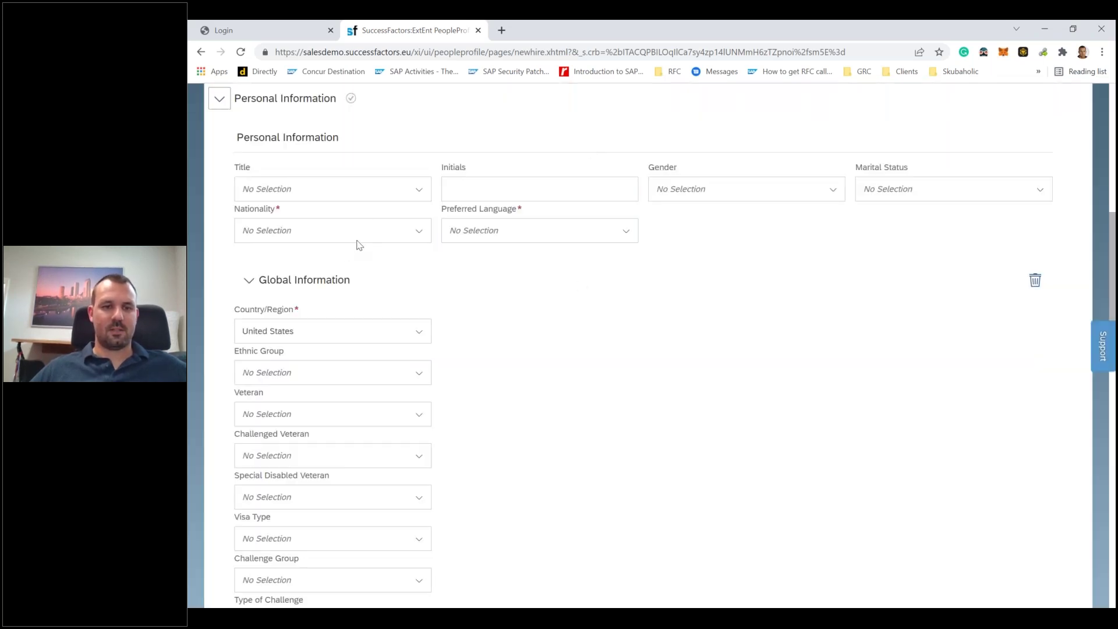
Set nationality to Albania and preferred language to American Sign Language.
{"action": "left_click", "coordinate": [372, 233]}
{"action": "left_click", "coordinate": [417, 231]}
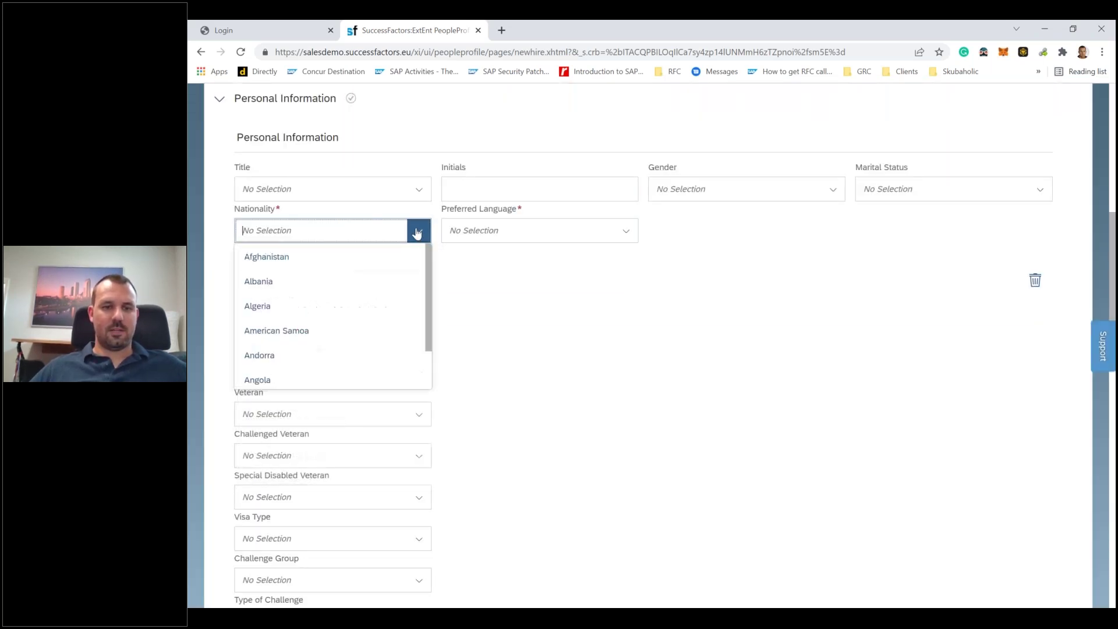
{"action": "left_click", "coordinate": [373, 280]}
{"action": "left_click", "coordinate": [626, 230]}
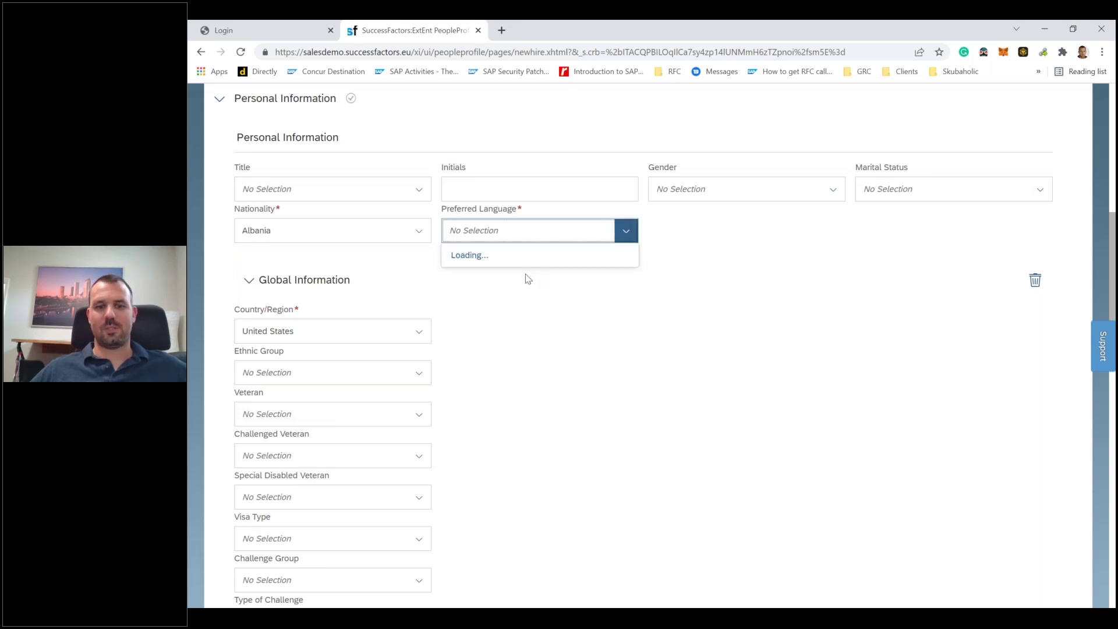
{"action": "left_click", "coordinate": [562, 290]}
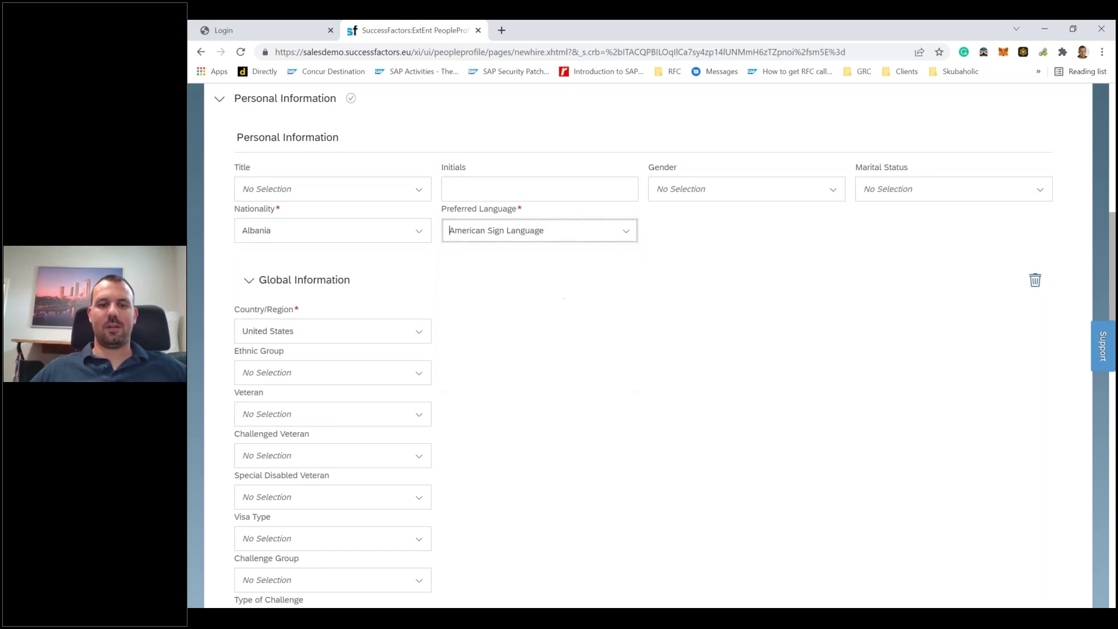
Enter a business phone number and continue to Job Information.
{"action": "scroll", "coordinate": [646, 303], "scroll_direction": "down", "scroll_amount": 9}
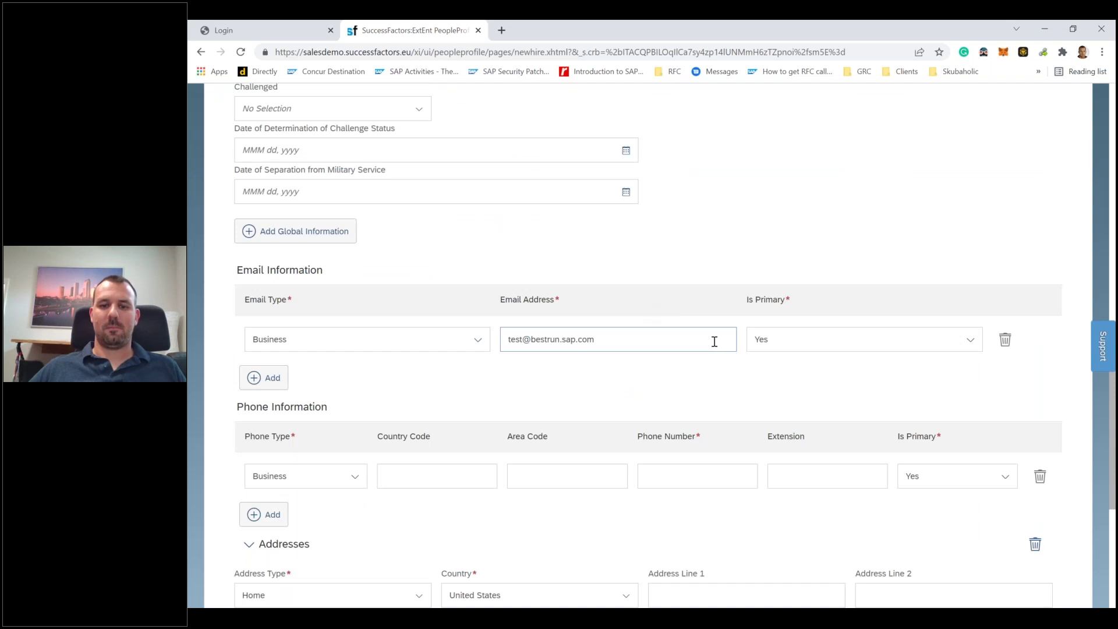
{"action": "scroll", "coordinate": [693, 332], "scroll_direction": "down", "scroll_amount": 5}
{"action": "left_click", "coordinate": [686, 177]}
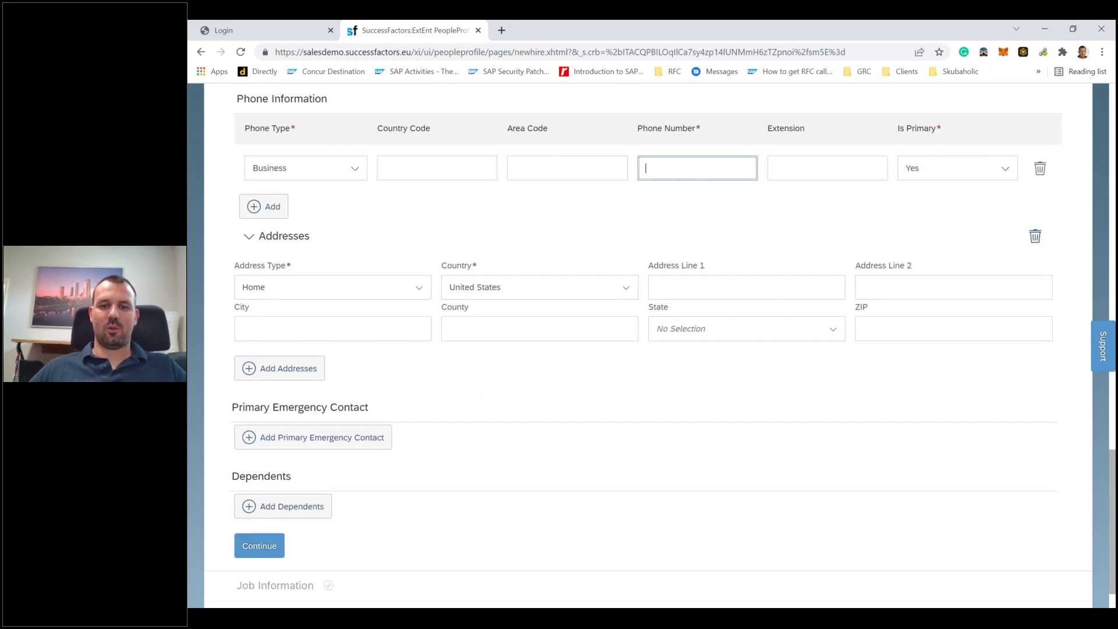
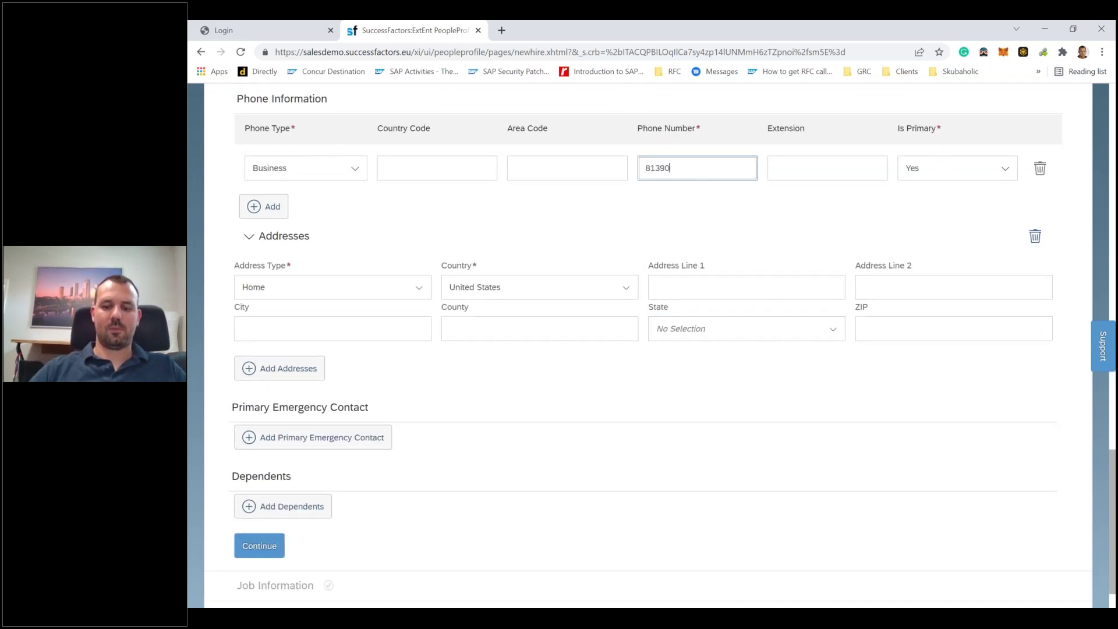
{"action": "left_click", "coordinate": [257, 544]}
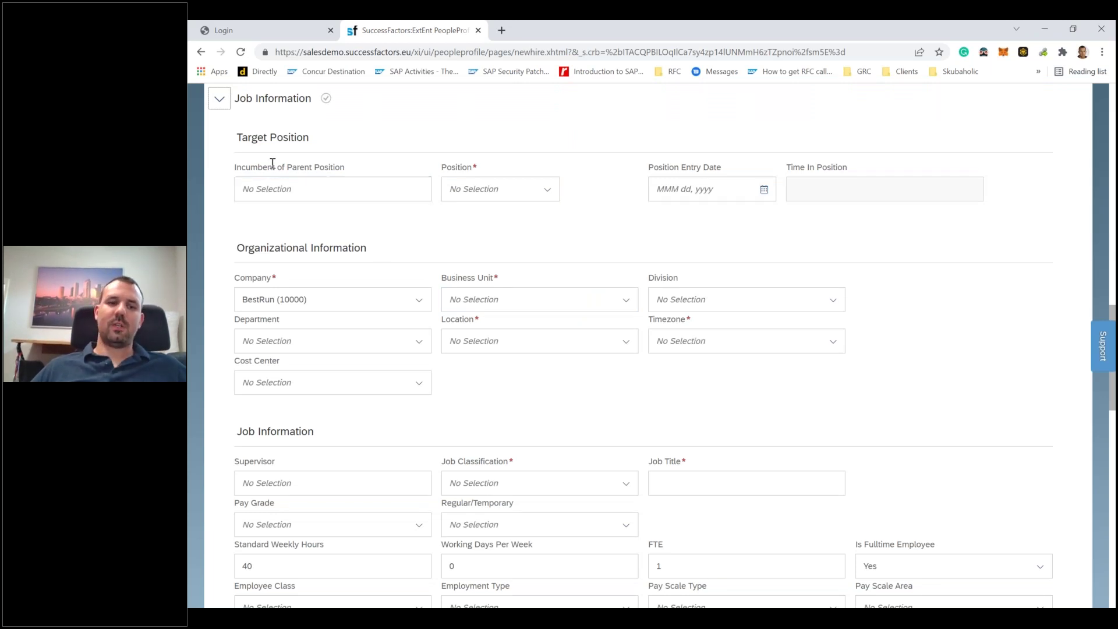
Set the position to Business Developer Senior (90002007).
{"action": "scroll", "coordinate": [409, 158], "scroll_direction": "up", "scroll_amount": 2}
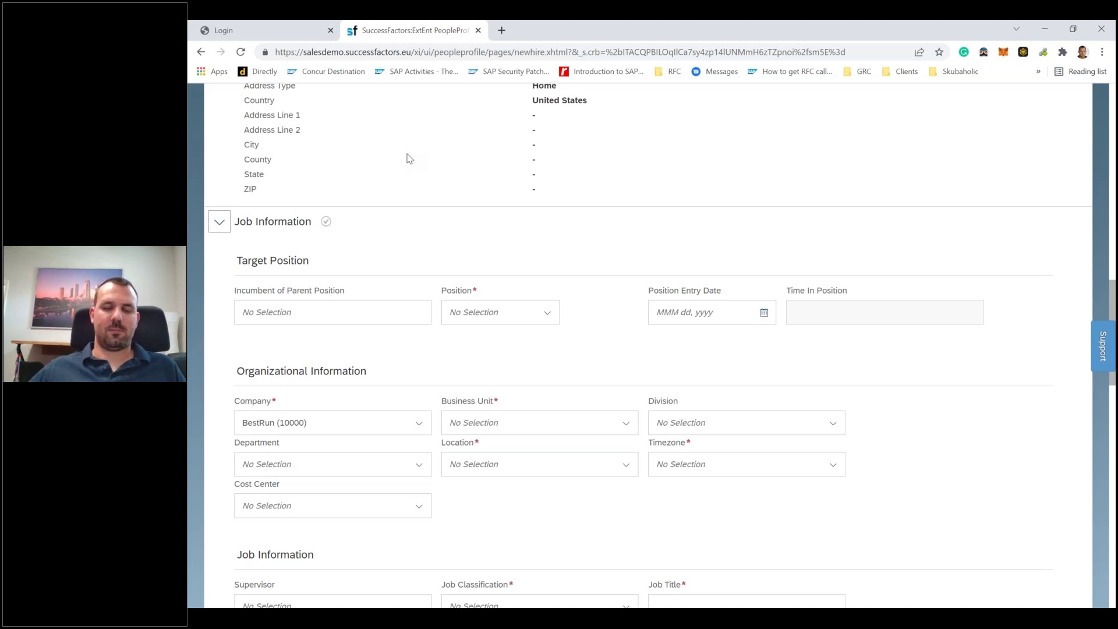
{"action": "left_click", "coordinate": [546, 313]}
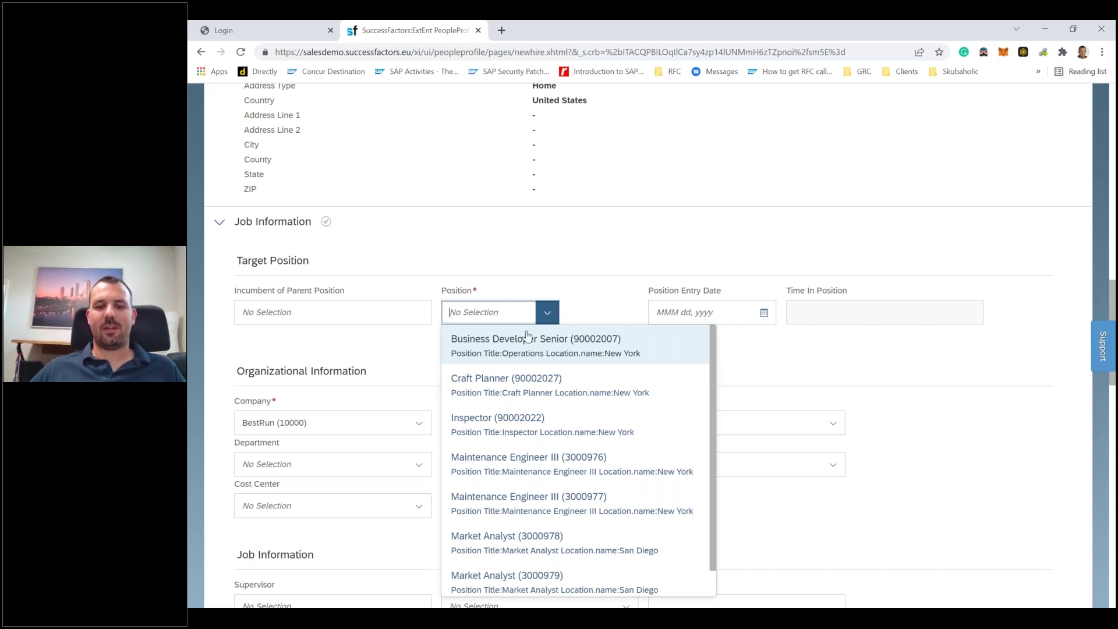
{"action": "left_click", "coordinate": [531, 349]}
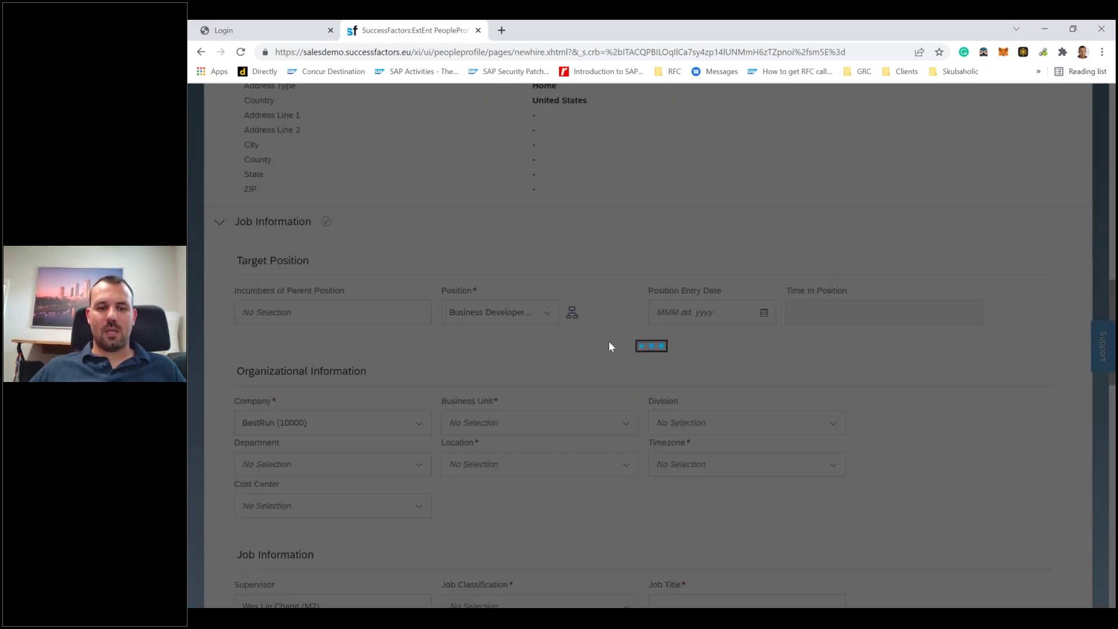
Set First Date Worked to Mar 09, 2022.
{"action": "scroll", "coordinate": [603, 305], "scroll_direction": "down", "scroll_amount": 10}
{"action": "scroll", "coordinate": [602, 305], "scroll_direction": "down", "scroll_amount": 4}
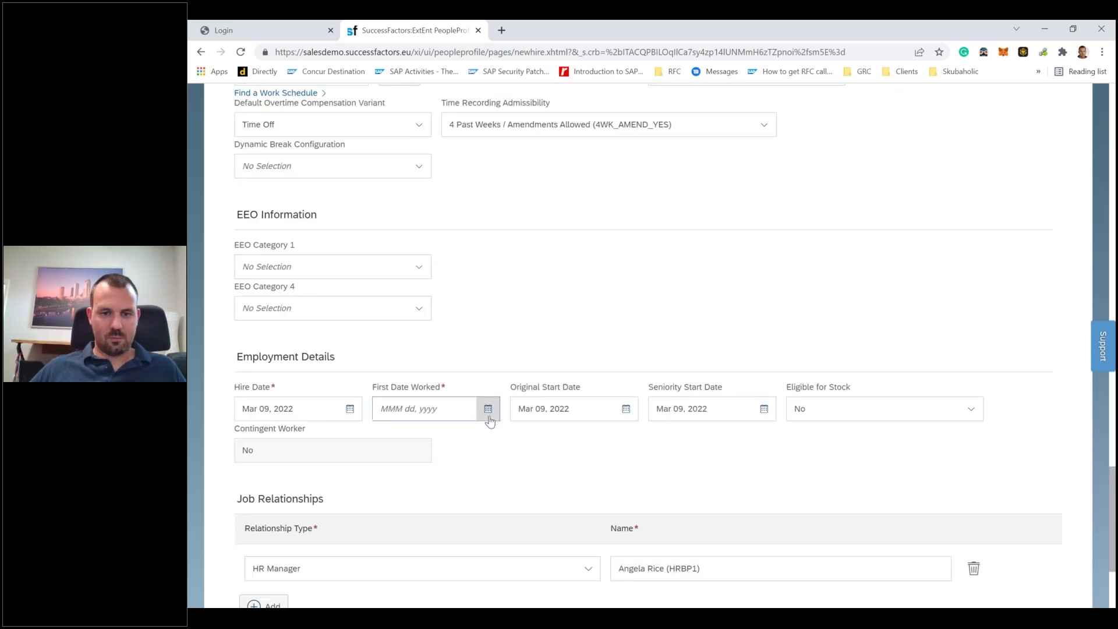
{"action": "left_click", "coordinate": [488, 409]}
{"action": "left_click", "coordinate": [483, 283]}
{"action": "scroll", "coordinate": [484, 297], "scroll_direction": "down", "scroll_amount": 1}
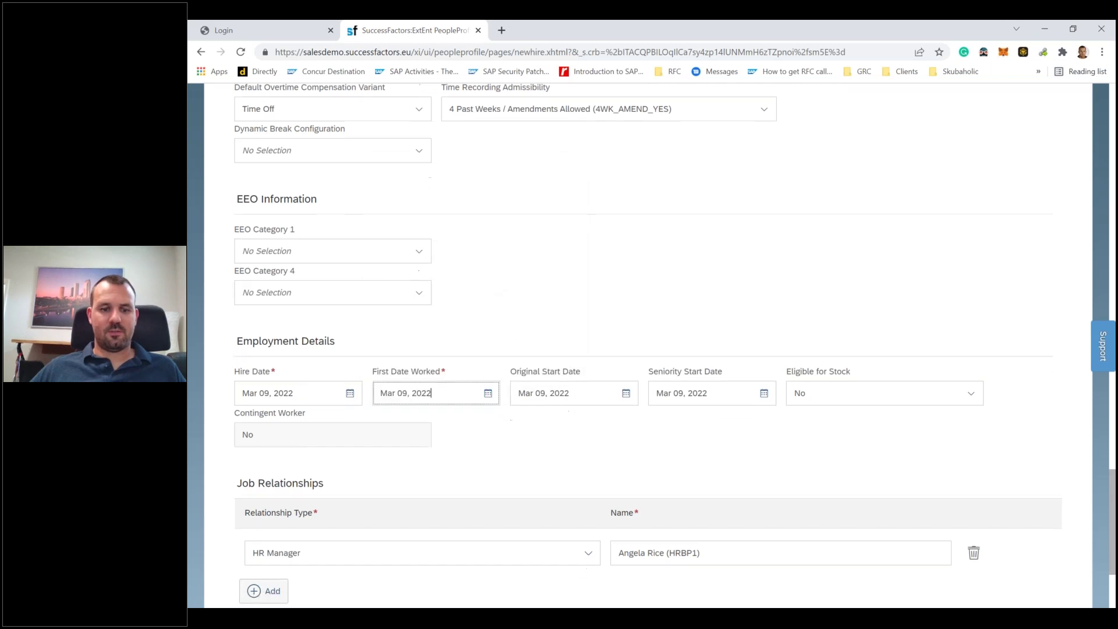
{"action": "scroll", "coordinate": [602, 305], "scroll_direction": "down", "scroll_amount": 3}
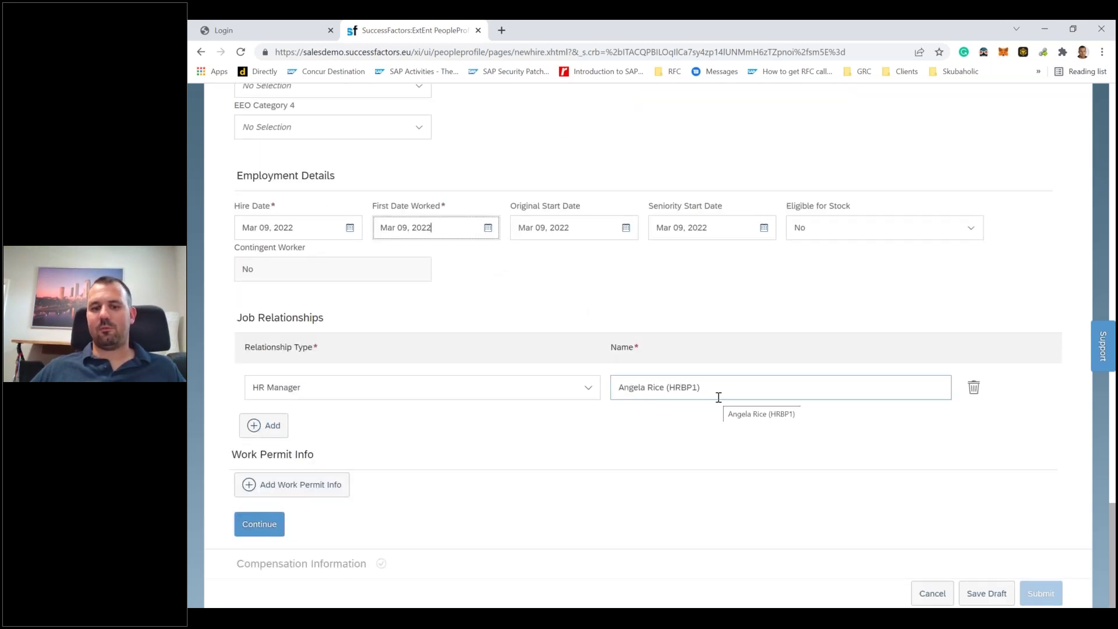
Continue past Job and Compensation Information and submit the hire dated 03/09/2022.
{"action": "left_click", "coordinate": [260, 525]}
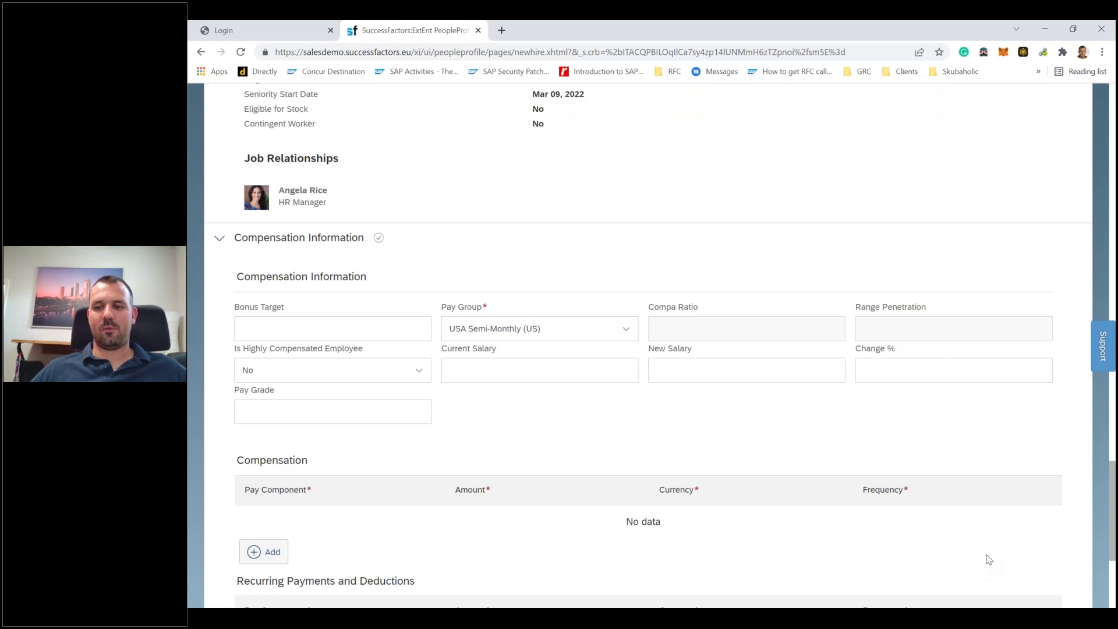
{"action": "scroll", "coordinate": [993, 542], "scroll_direction": "down", "scroll_amount": 4}
{"action": "left_click", "coordinate": [1041, 593]}
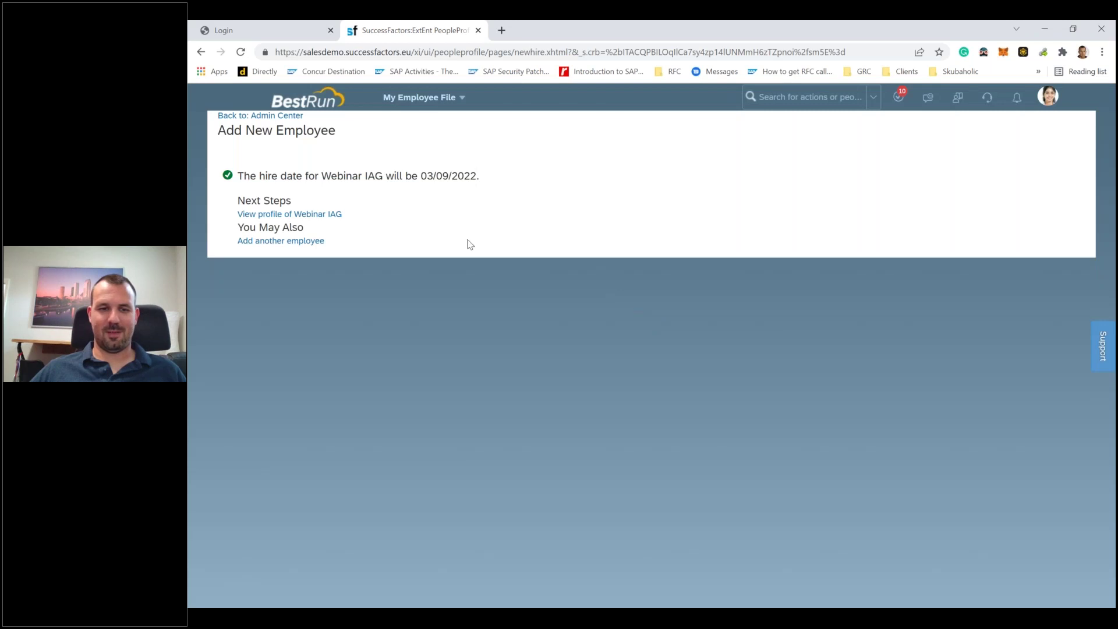
Highlight the new employee's name in the confirmation, then switch to the Xiting IAG login tab.
{"action": "left_click_drag", "start_coordinate": [321, 177], "coordinate": [387, 182]}
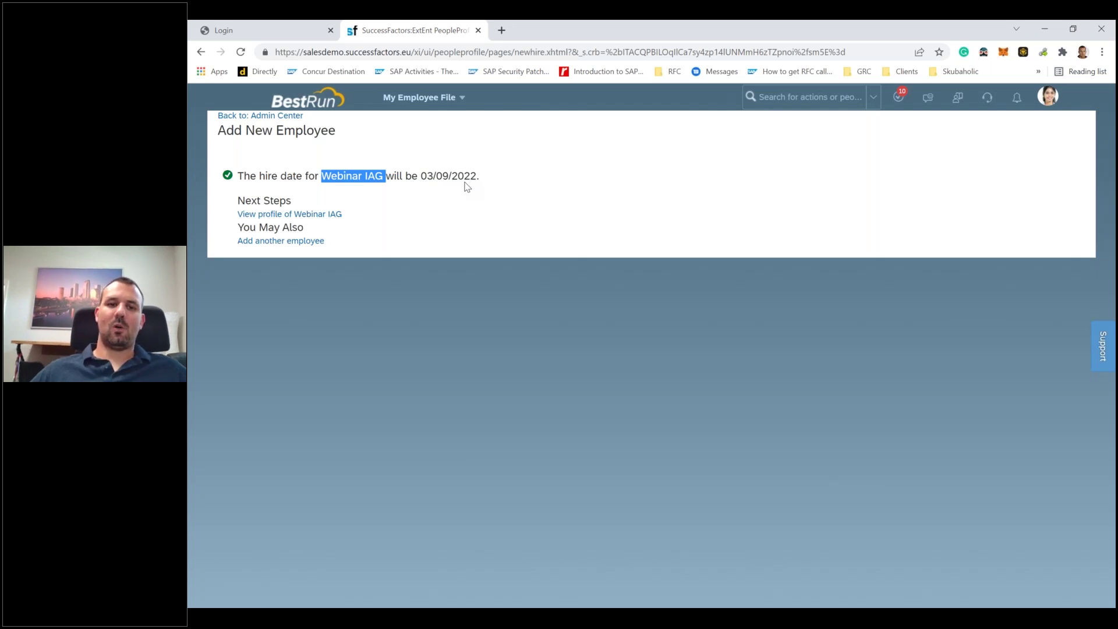
{"action": "left_click", "coordinate": [285, 36]}
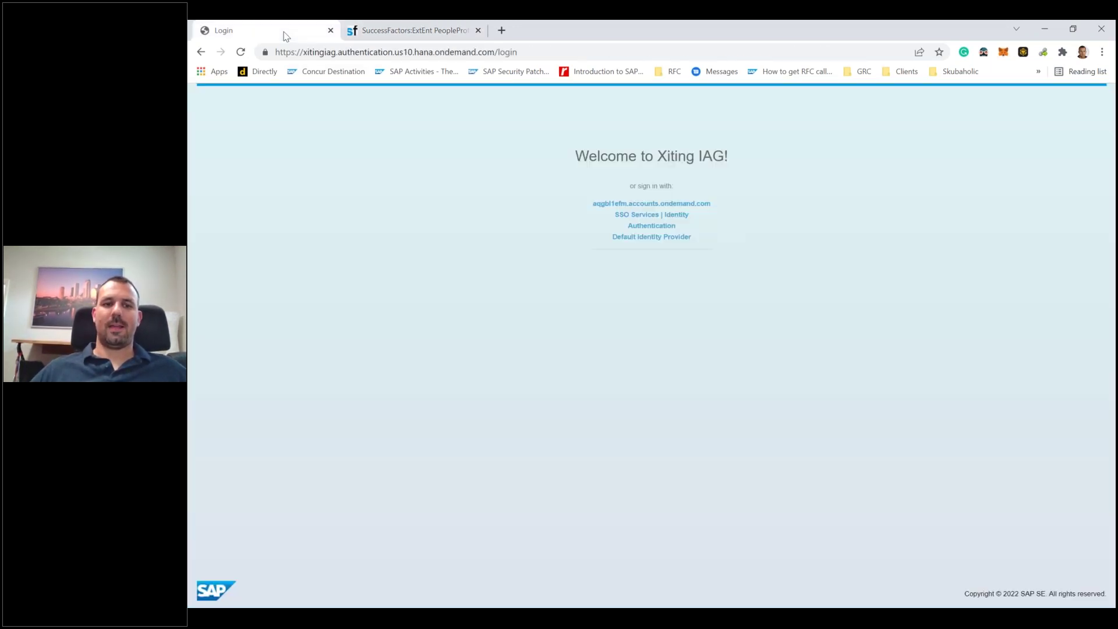
Sign in via the identity provider and load the IAG - Home on Cloud Foundry bookmark.
{"action": "left_click", "coordinate": [685, 204]}
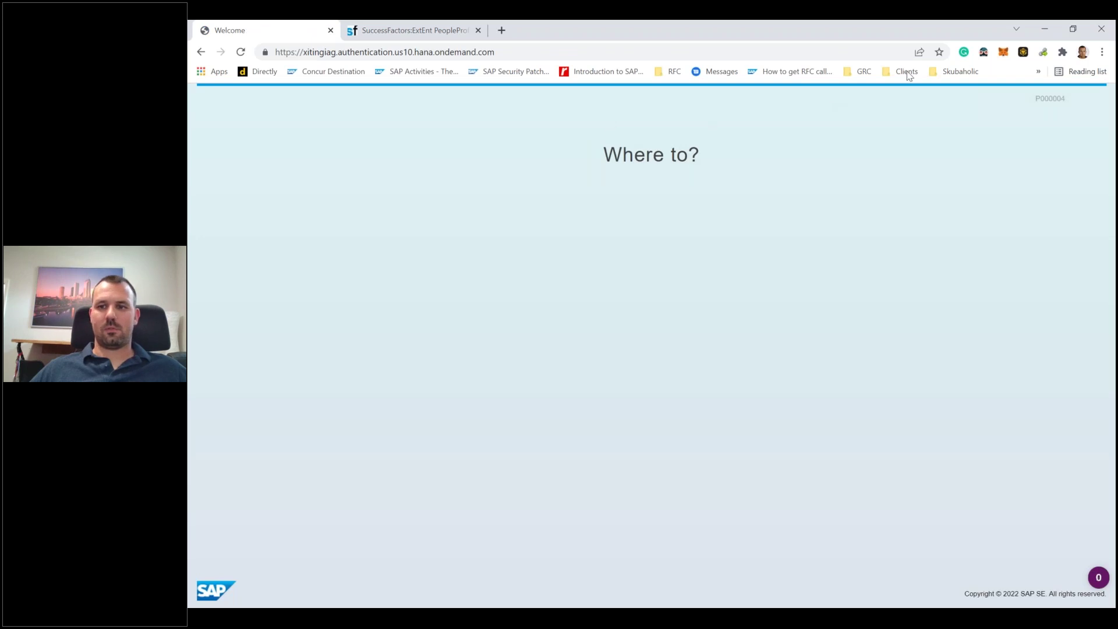
{"action": "left_click", "coordinate": [1038, 72]}
{"action": "mouse_move", "coordinate": [904, 190]}
{"action": "left_click", "coordinate": [675, 353]}
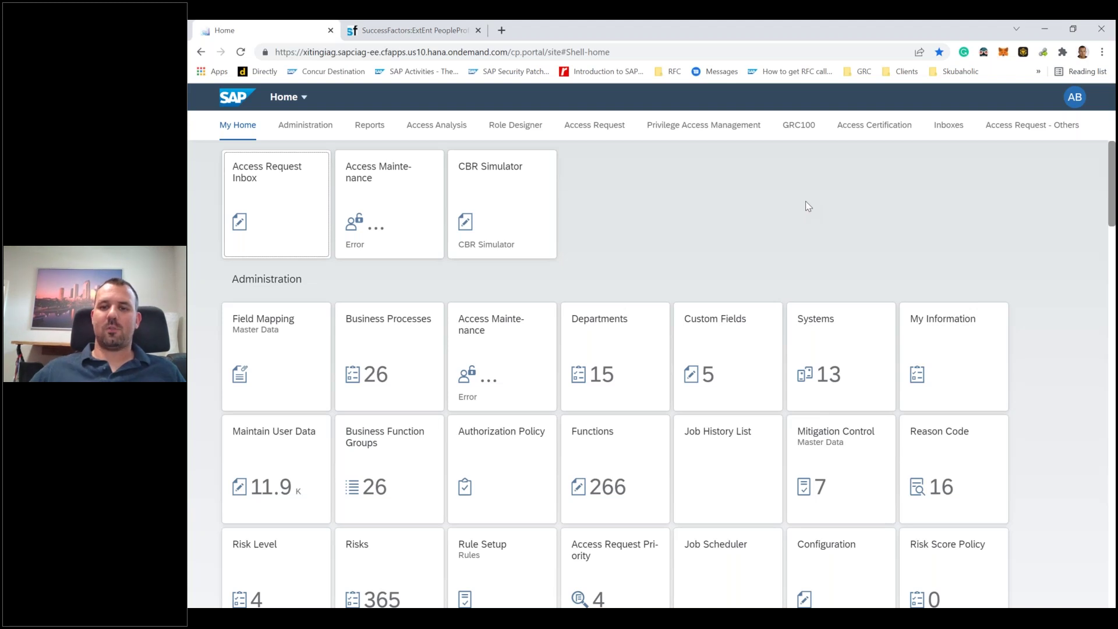
Review HR_TRIGGER_RECURRING's recent runs and next run time in Job History List.
{"action": "scroll", "coordinate": [802, 198], "scroll_direction": "down", "scroll_amount": 2}
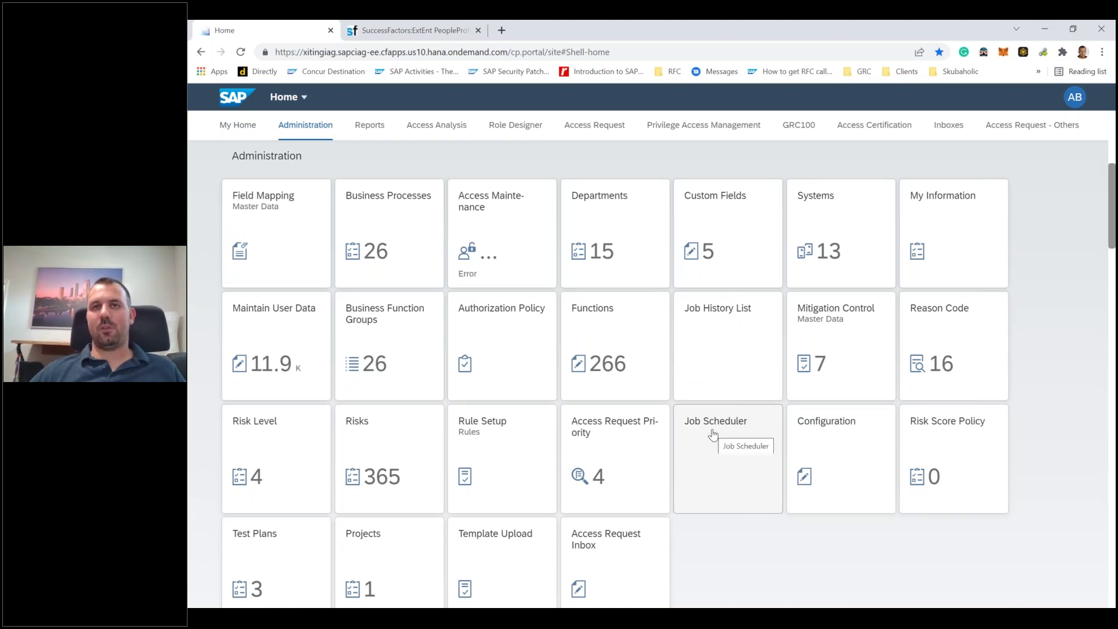
{"action": "left_click", "coordinate": [736, 362]}
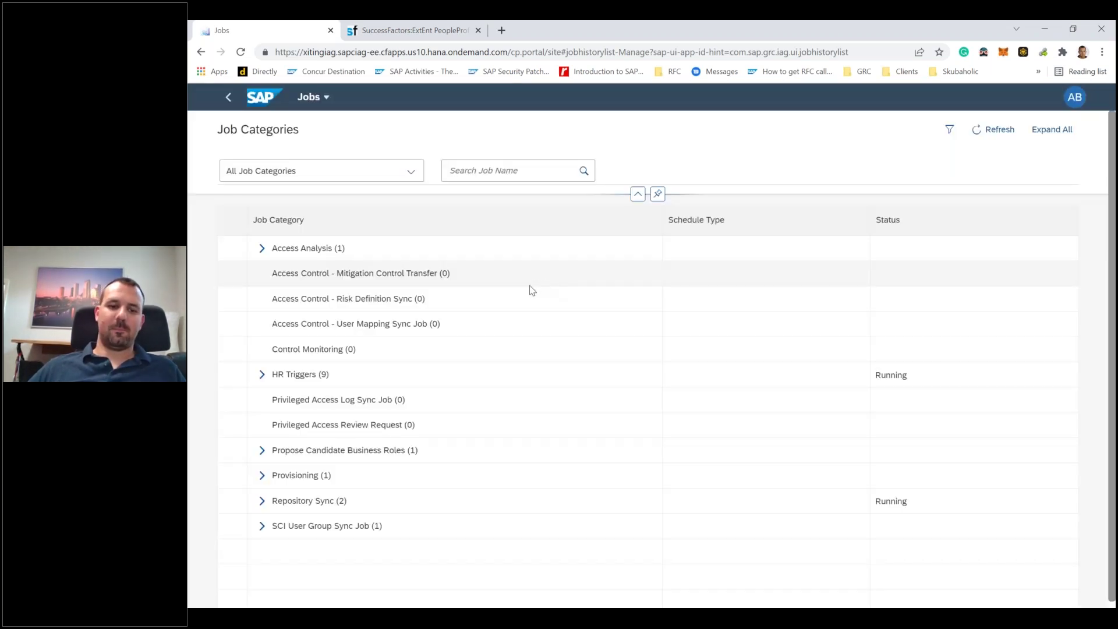
{"action": "left_click", "coordinate": [262, 374]}
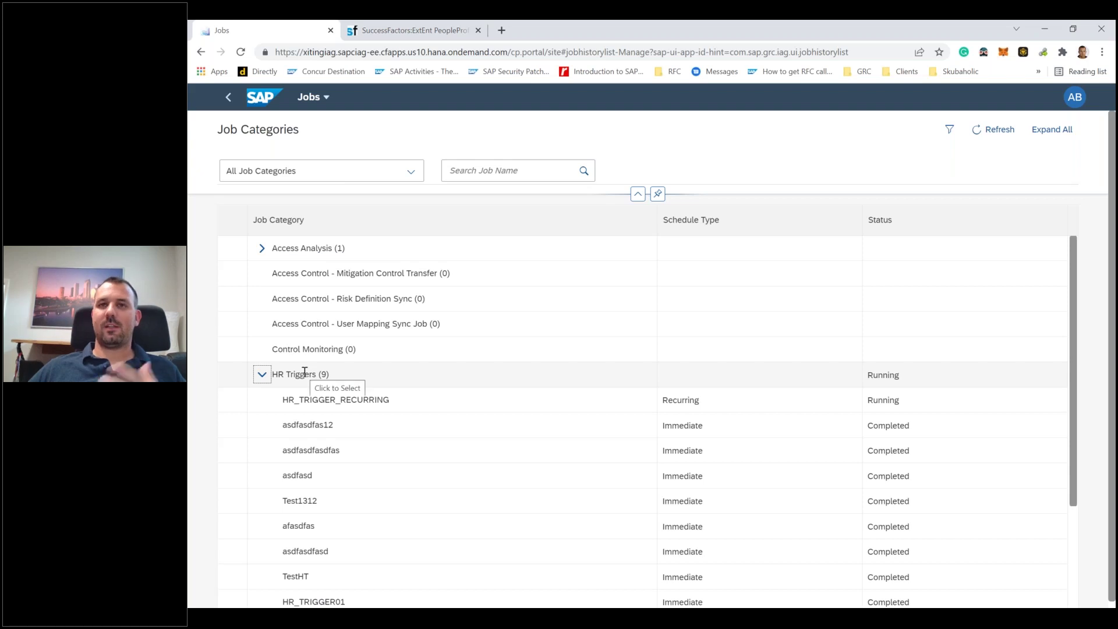
{"action": "left_click", "coordinate": [314, 401]}
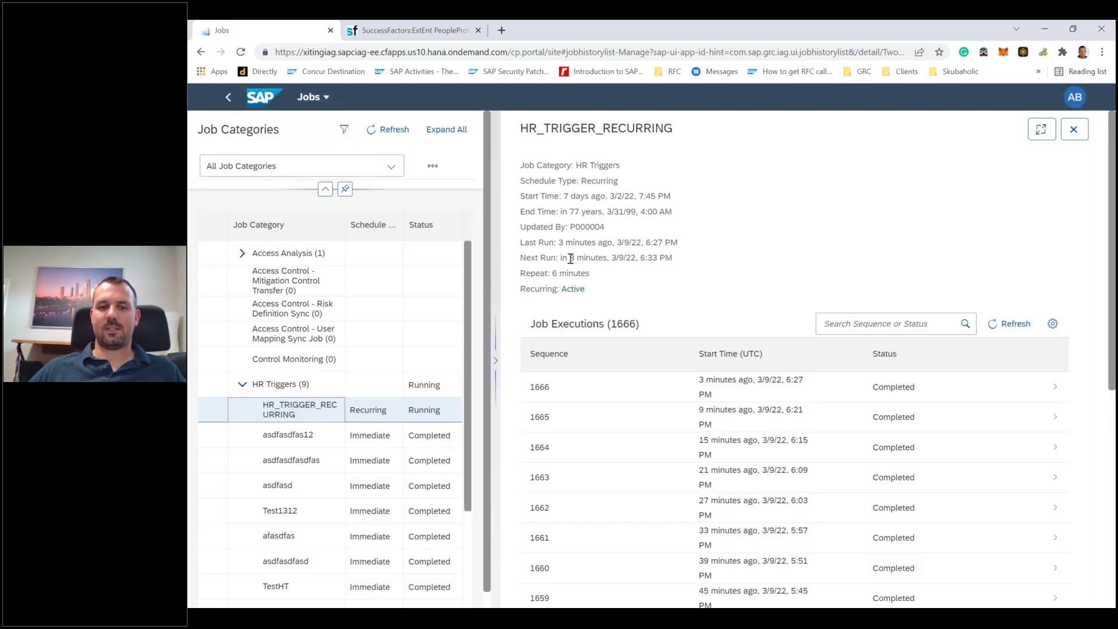
{"action": "left_click_drag", "start_coordinate": [569, 257], "coordinate": [682, 258]}
{"action": "left_click", "coordinate": [586, 265]}
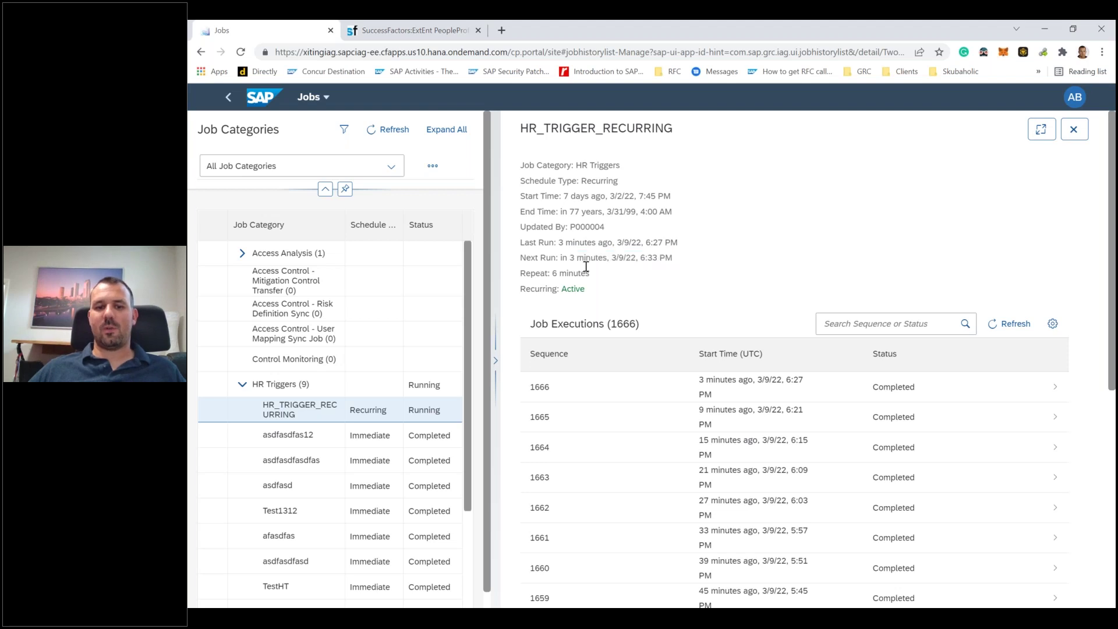
Return to the launchpad home and launch the Job Scheduler.
{"action": "left_click", "coordinate": [312, 96]}
{"action": "left_click", "coordinate": [274, 114]}
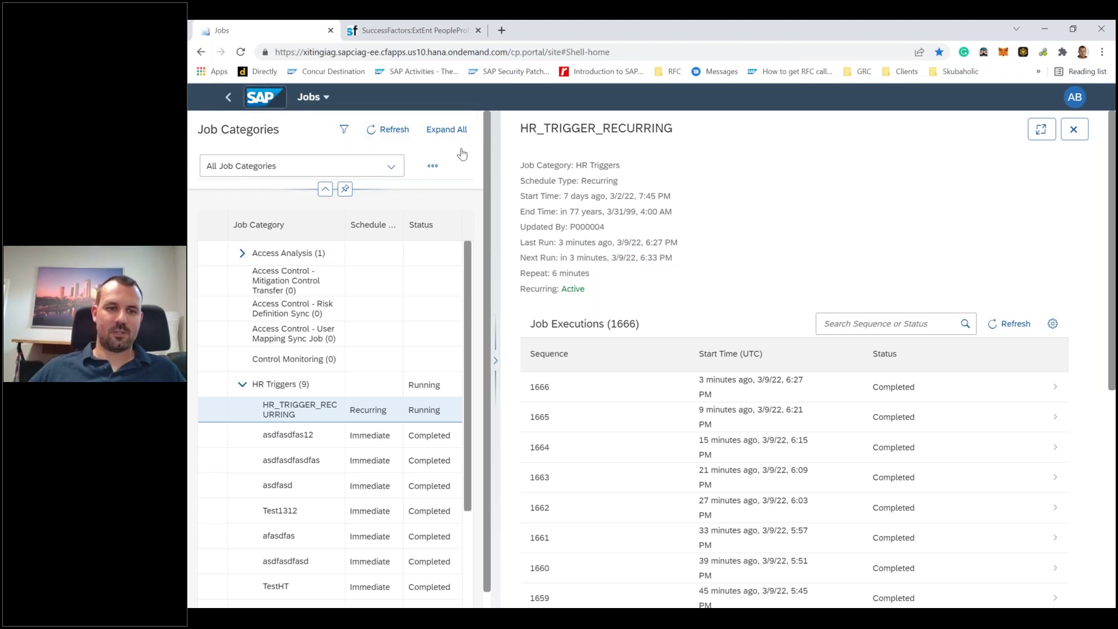
{"action": "left_click", "coordinate": [728, 404]}
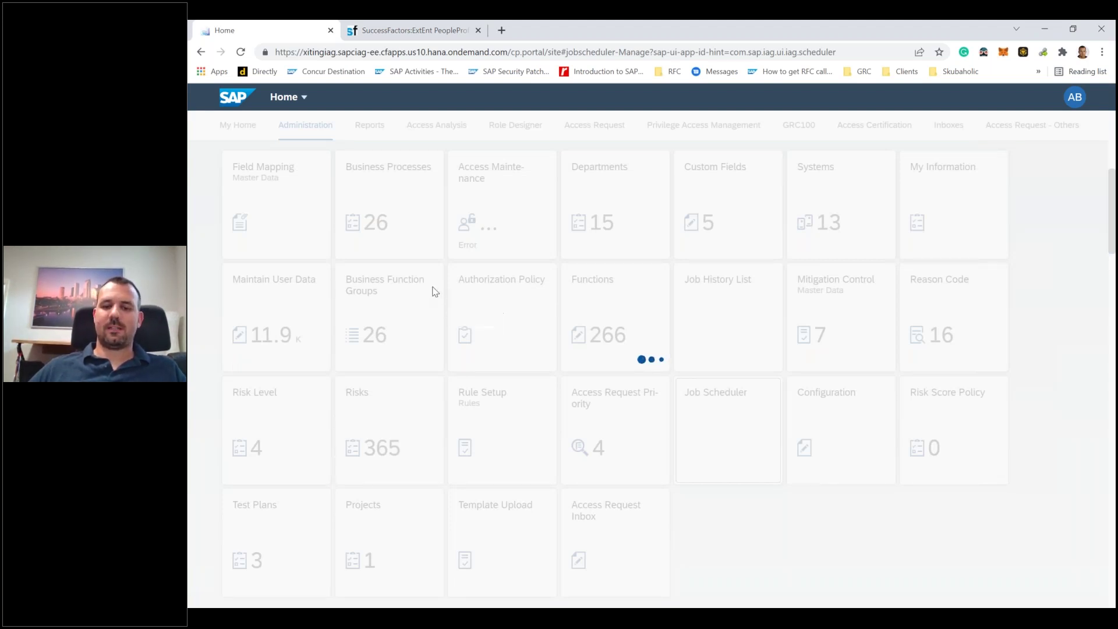
Schedule a one-time, immediately starting HR Triggers job named Test_IAG_WEBINAR.
{"action": "left_click", "coordinate": [476, 153]}
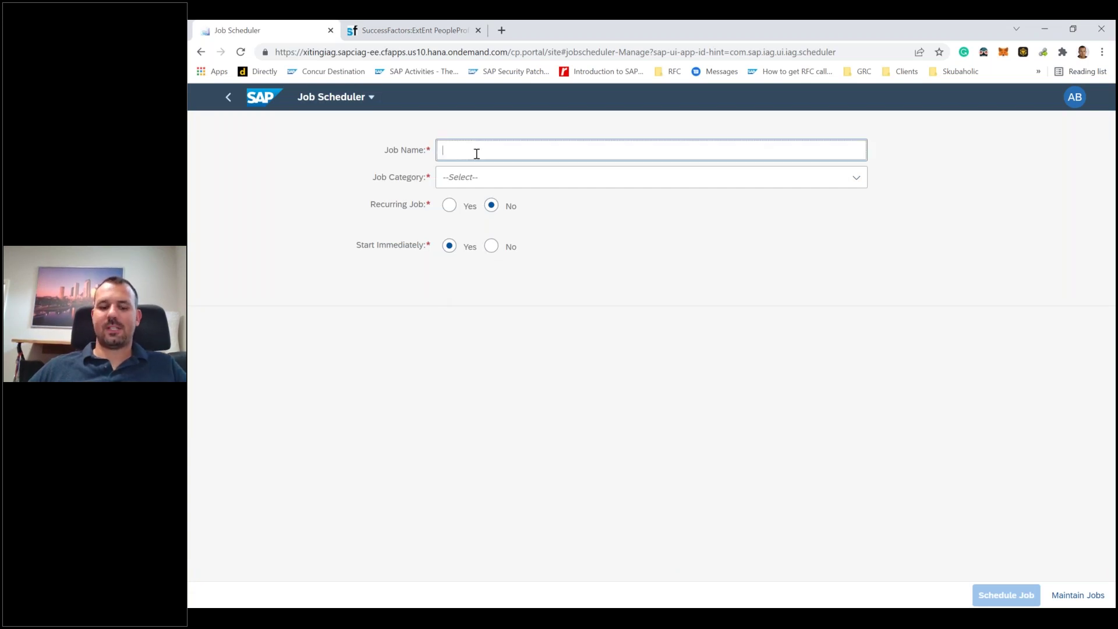
{"action": "type", "text": "Test_IAG"}
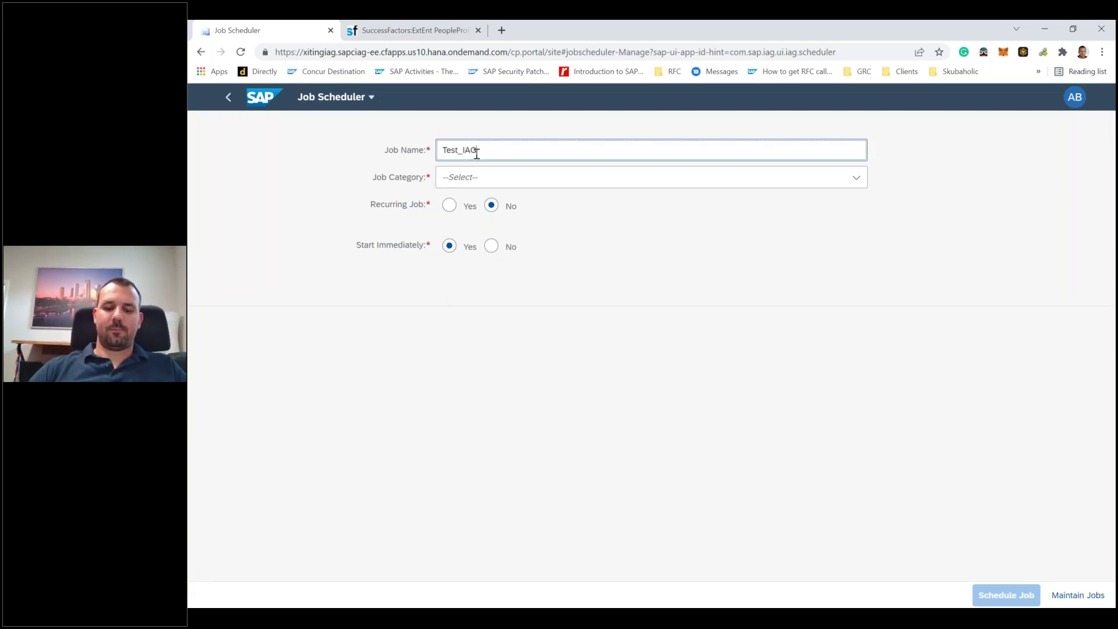
{"action": "type", "text": "_WEBINAR"}
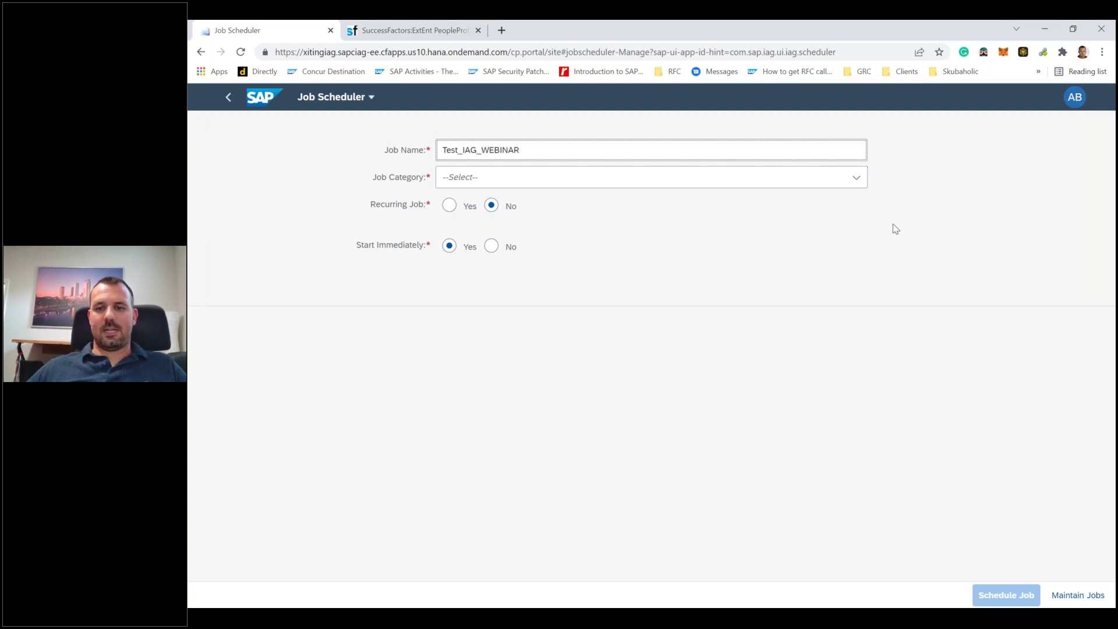
{"action": "left_click", "coordinate": [857, 178]}
{"action": "left_click", "coordinate": [556, 318]}
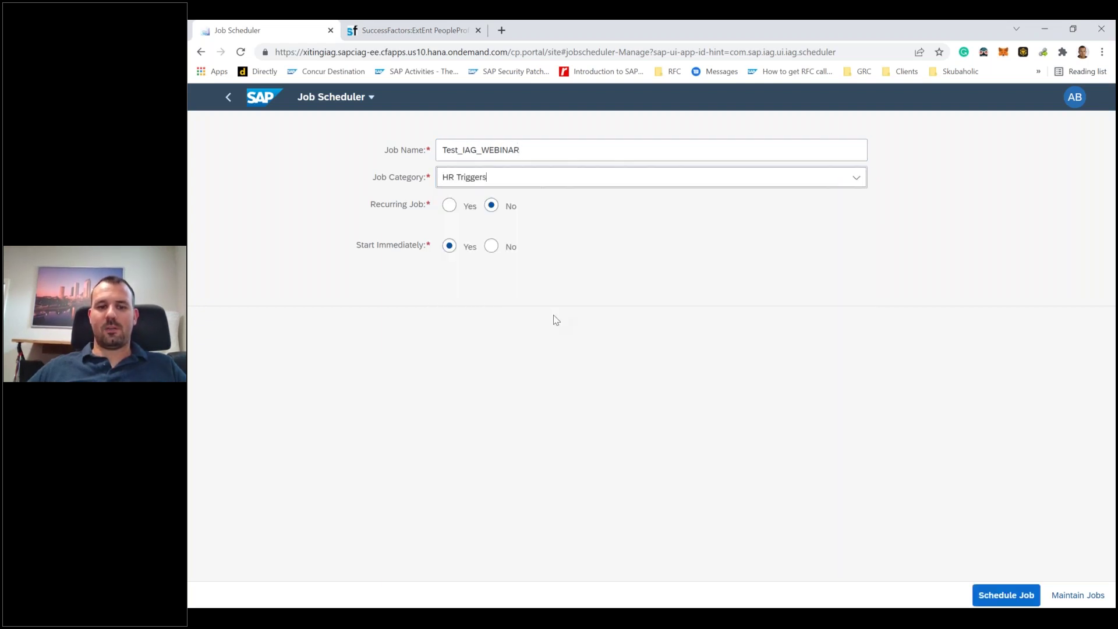
{"action": "left_click", "coordinate": [987, 594]}
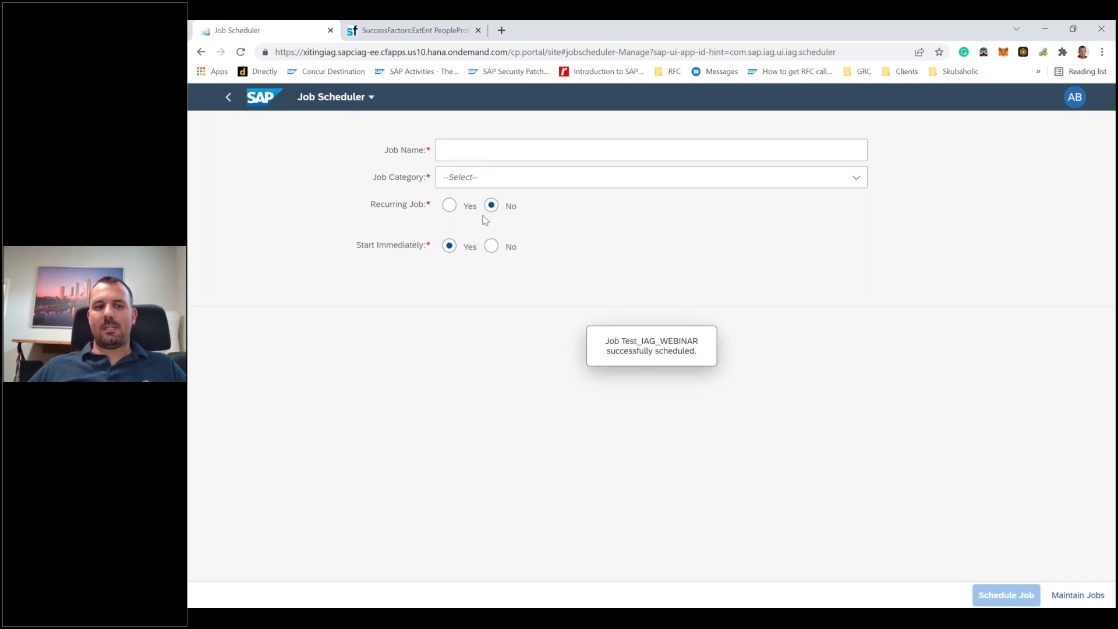
Choose HR Triggers again as the job category on the fresh form.
{"action": "left_click", "coordinate": [640, 177]}
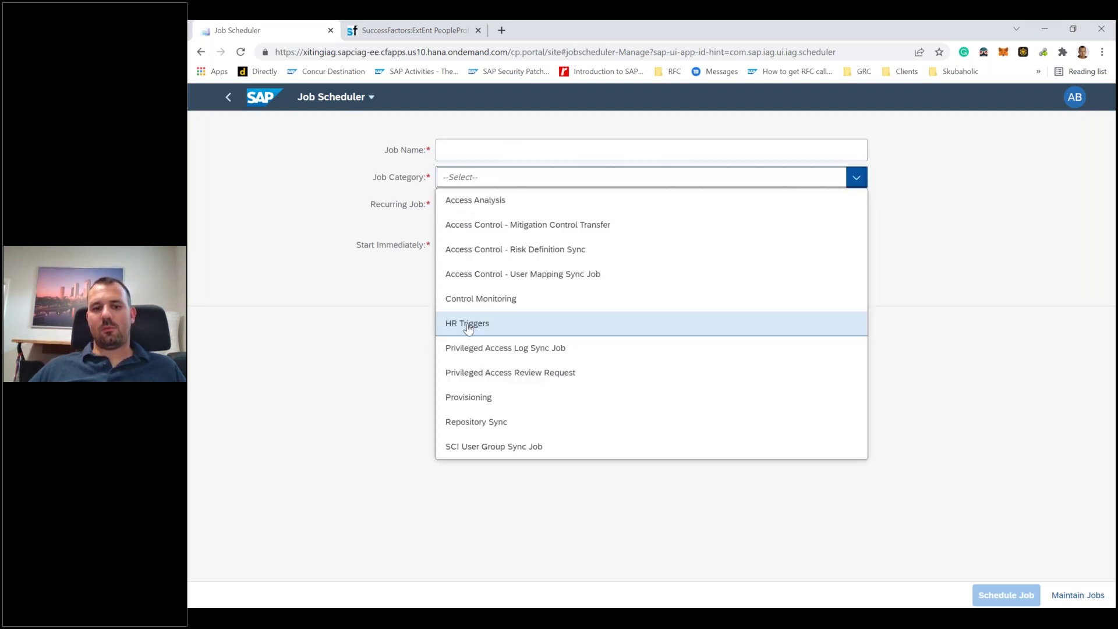
{"action": "left_click", "coordinate": [473, 320]}
{"action": "left_click", "coordinate": [469, 180]}
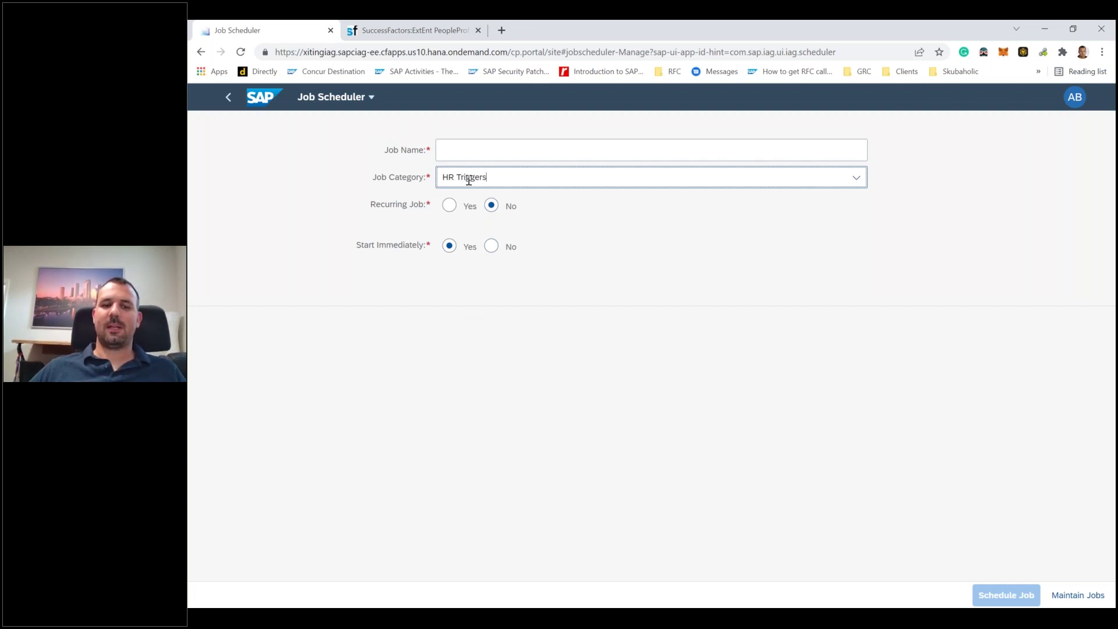
Open the logs of the completed Test_IAG_WEBINAR run from Job History under HR Triggers.
{"action": "left_click", "coordinate": [264, 99]}
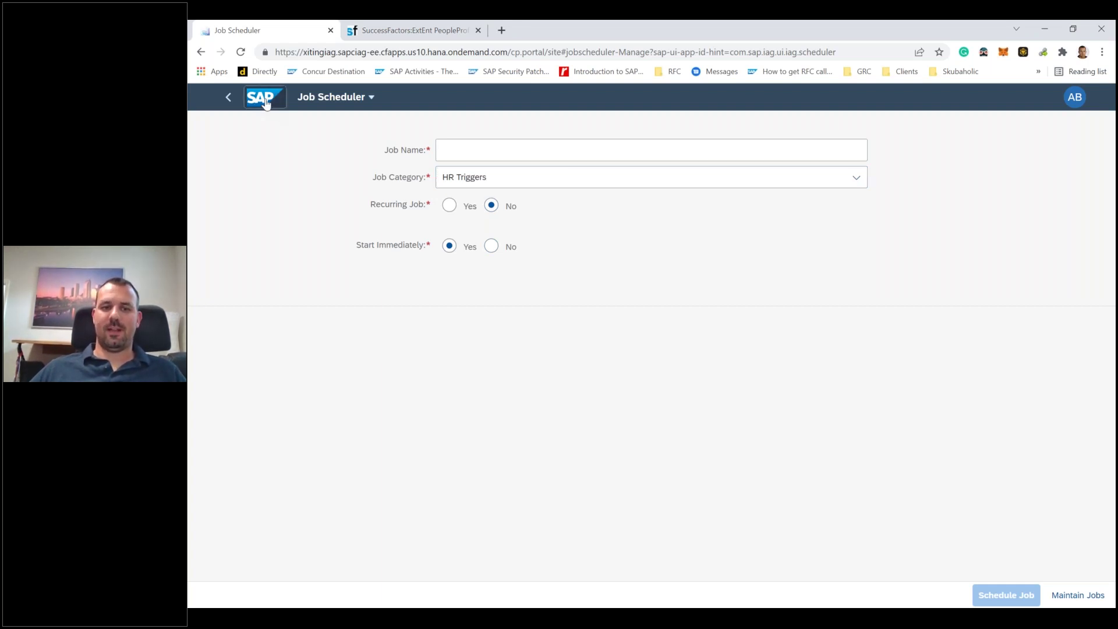
{"action": "left_click", "coordinate": [739, 300]}
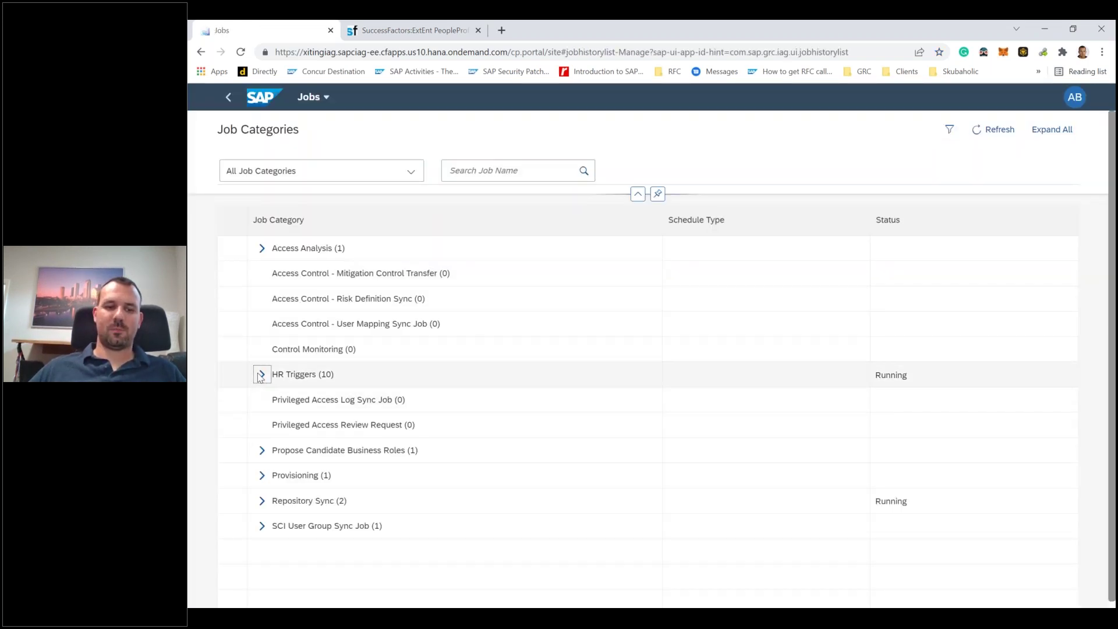
{"action": "left_click", "coordinate": [262, 374]}
{"action": "left_click_drag", "start_coordinate": [287, 400], "coordinate": [387, 399]}
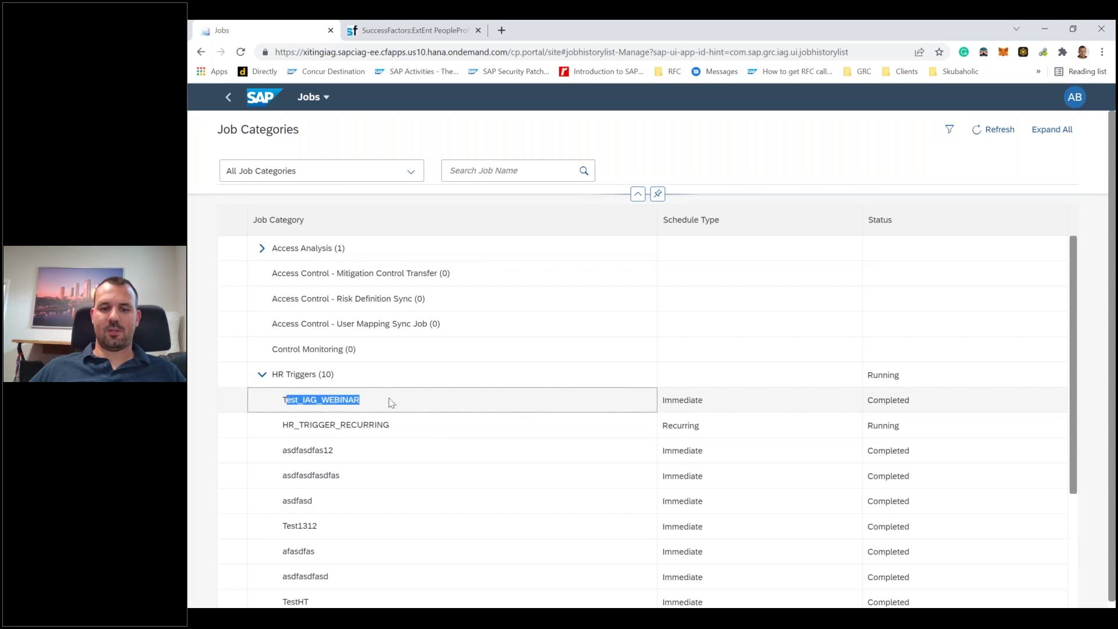
{"action": "left_click", "coordinate": [891, 401]}
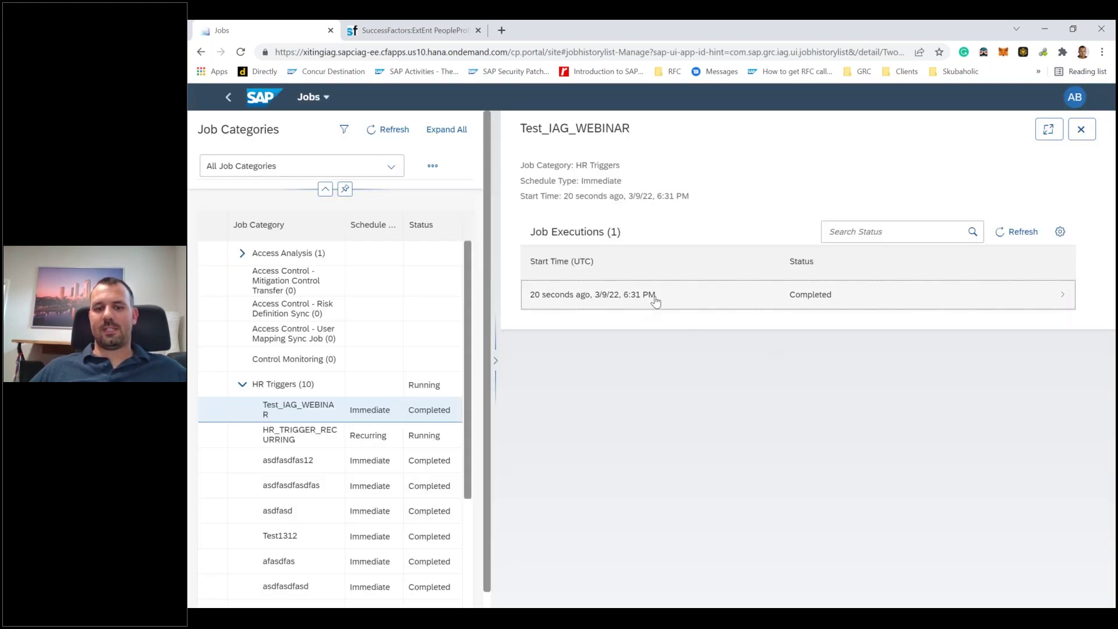
{"action": "left_click", "coordinate": [653, 296]}
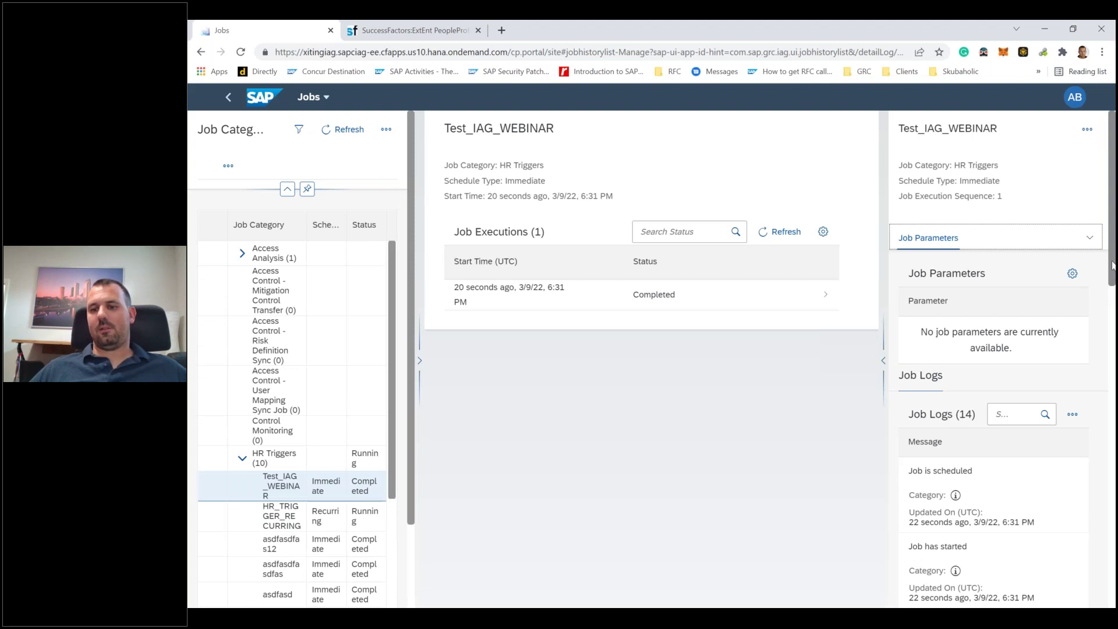
Scroll the job log to the SuccessFactors new-hire trigger entry.
{"action": "scroll", "coordinate": [1113, 265], "scroll_direction": "down", "scroll_amount": 5}
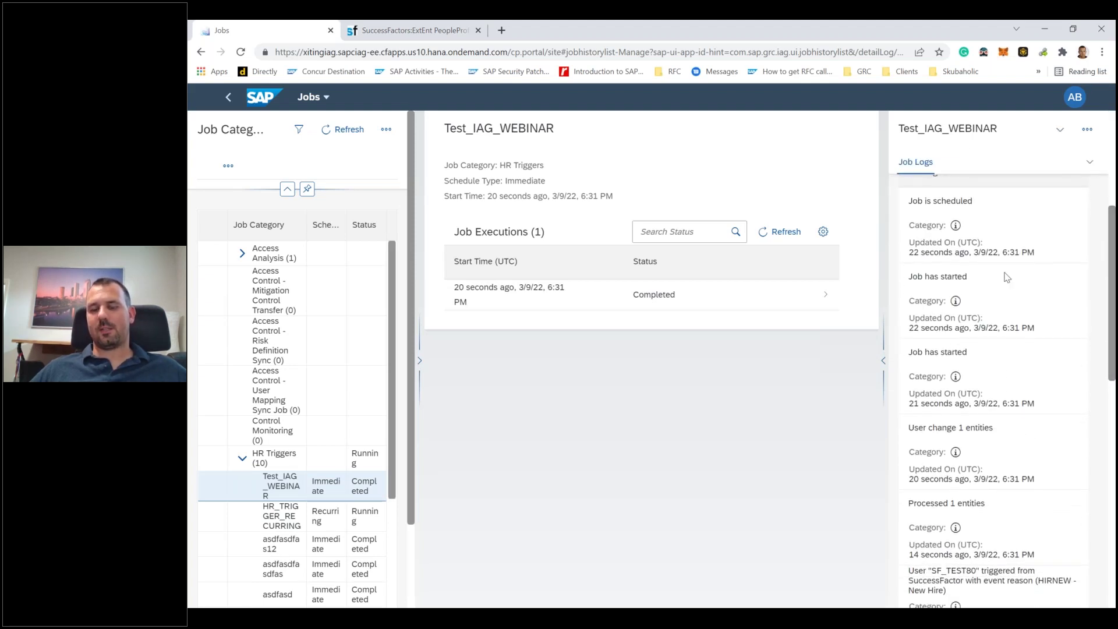
{"action": "left_click_drag", "start_coordinate": [916, 275], "coordinate": [969, 278]}
{"action": "scroll", "coordinate": [946, 379], "scroll_direction": "down", "scroll_amount": 1}
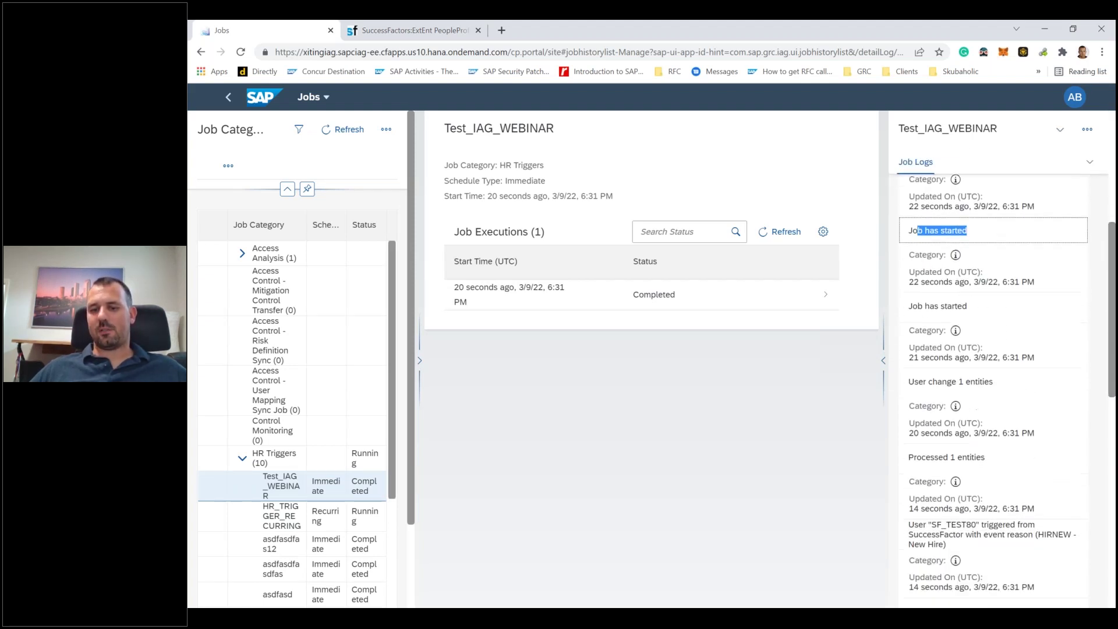
{"action": "scroll", "coordinate": [947, 291], "scroll_direction": "down", "scroll_amount": 3}
{"action": "left_click_drag", "start_coordinate": [915, 243], "coordinate": [997, 252]}
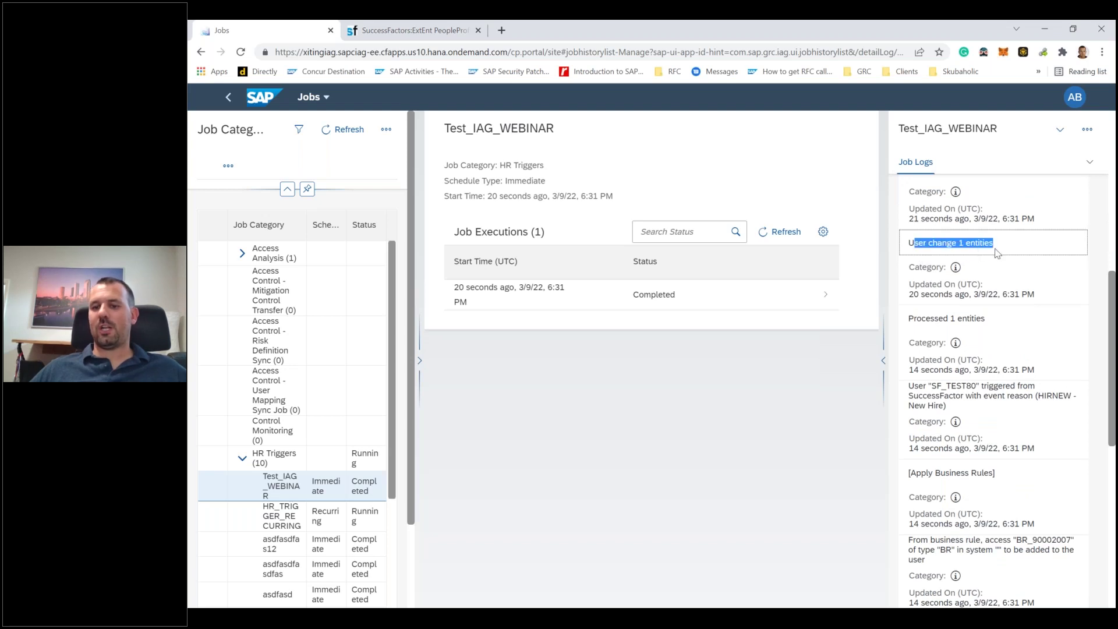
{"action": "left_click_drag", "start_coordinate": [912, 384], "coordinate": [996, 400]}
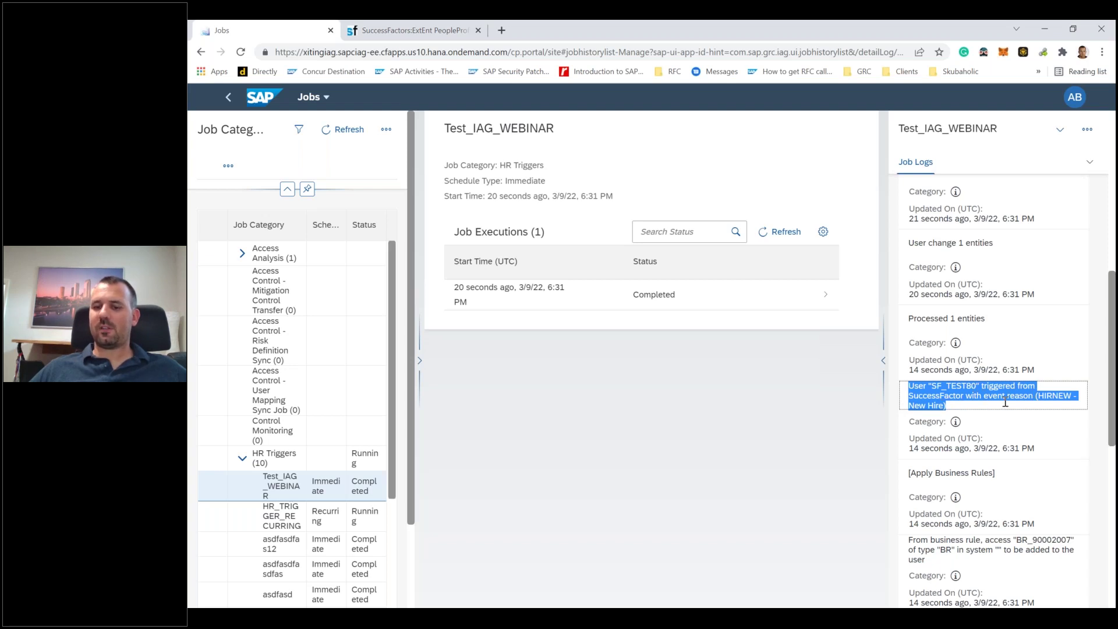
{"action": "left_click", "coordinate": [1054, 396]}
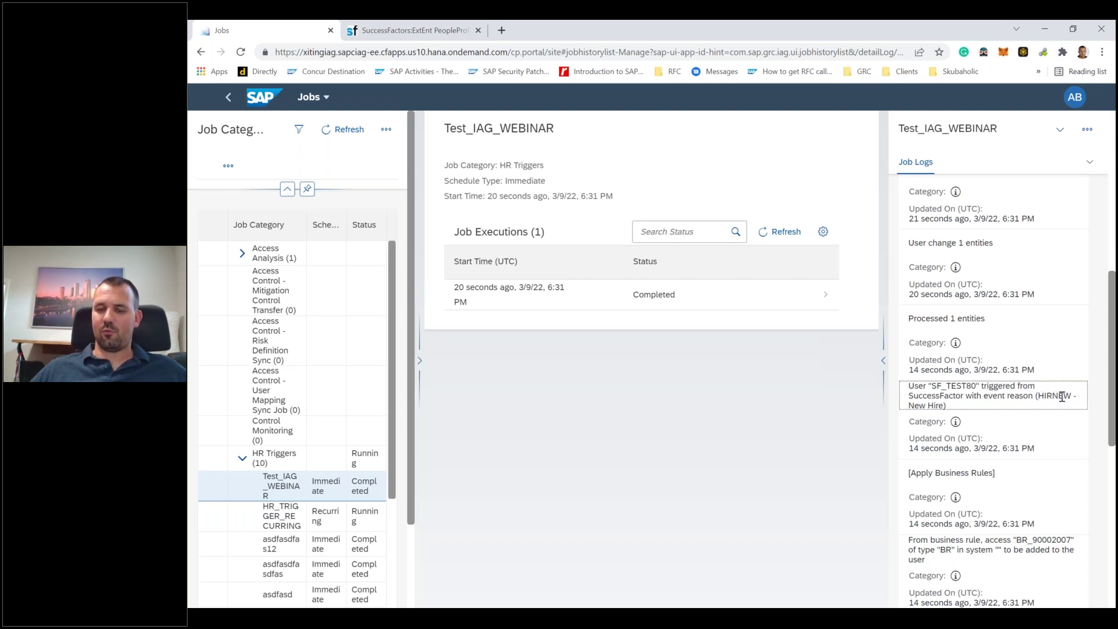
Follow the log past the business rule access to 'Request with number 39 was created'.
{"action": "scroll", "coordinate": [1062, 396], "scroll_direction": "down", "scroll_amount": 3}
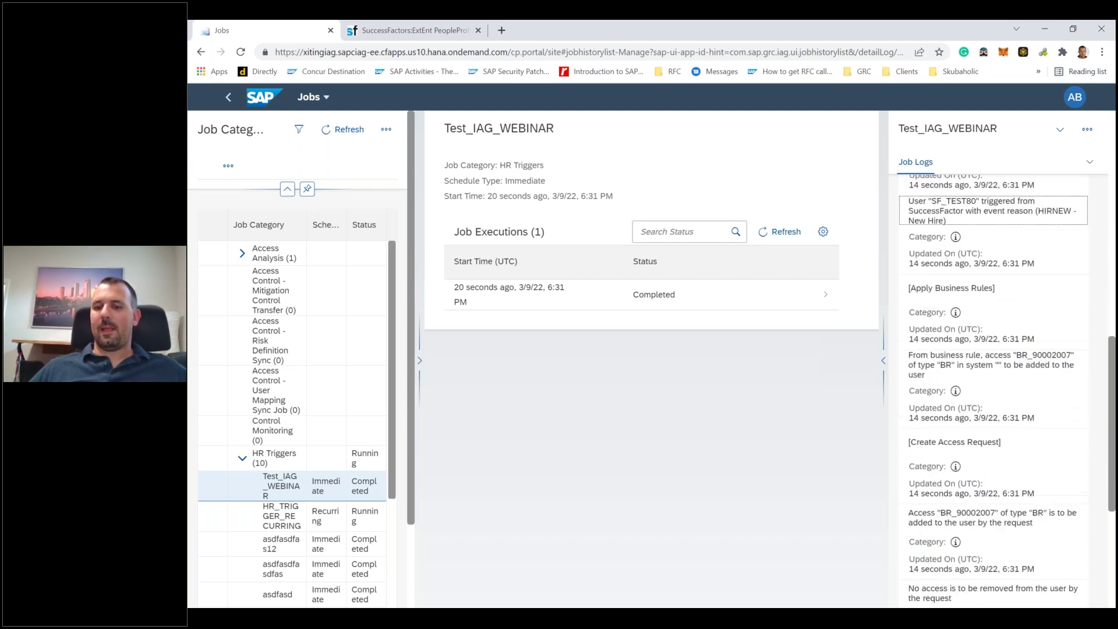
{"action": "left_click_drag", "start_coordinate": [1013, 298], "coordinate": [906, 296]}
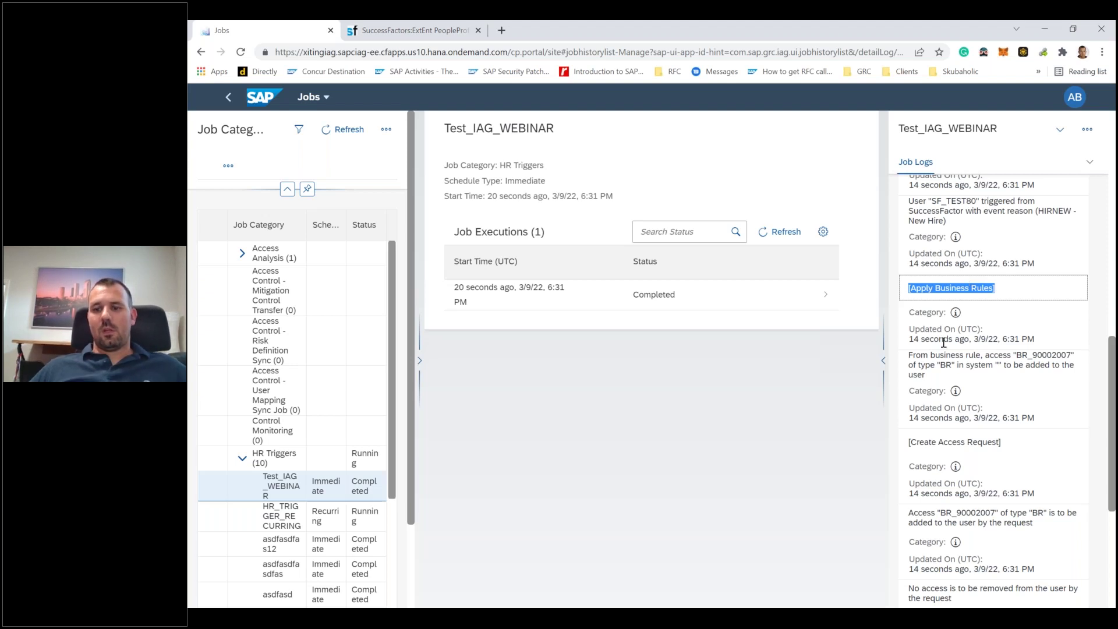
{"action": "left_click_drag", "start_coordinate": [913, 353], "coordinate": [1002, 366]}
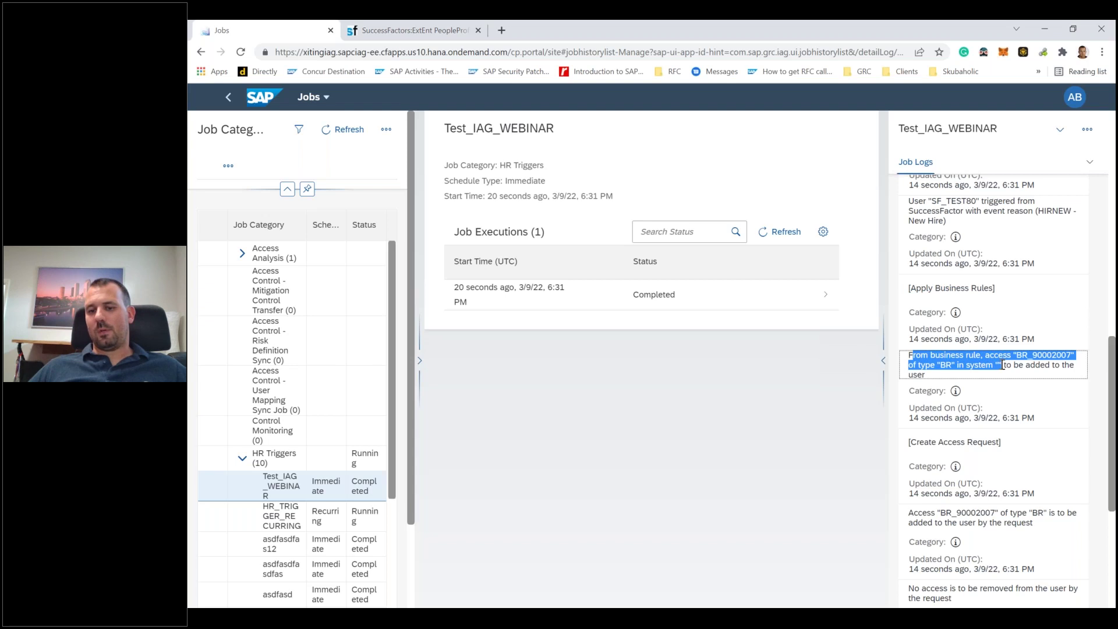
{"action": "scroll", "coordinate": [945, 368], "scroll_direction": "down", "scroll_amount": 3}
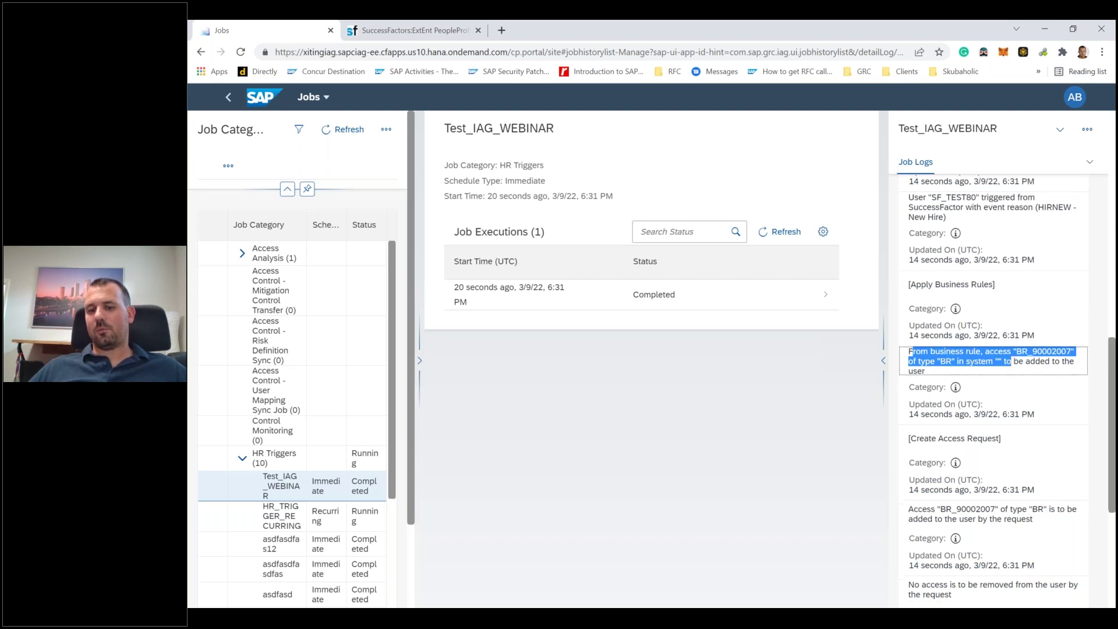
{"action": "left_click_drag", "start_coordinate": [920, 318], "coordinate": [1001, 320]}
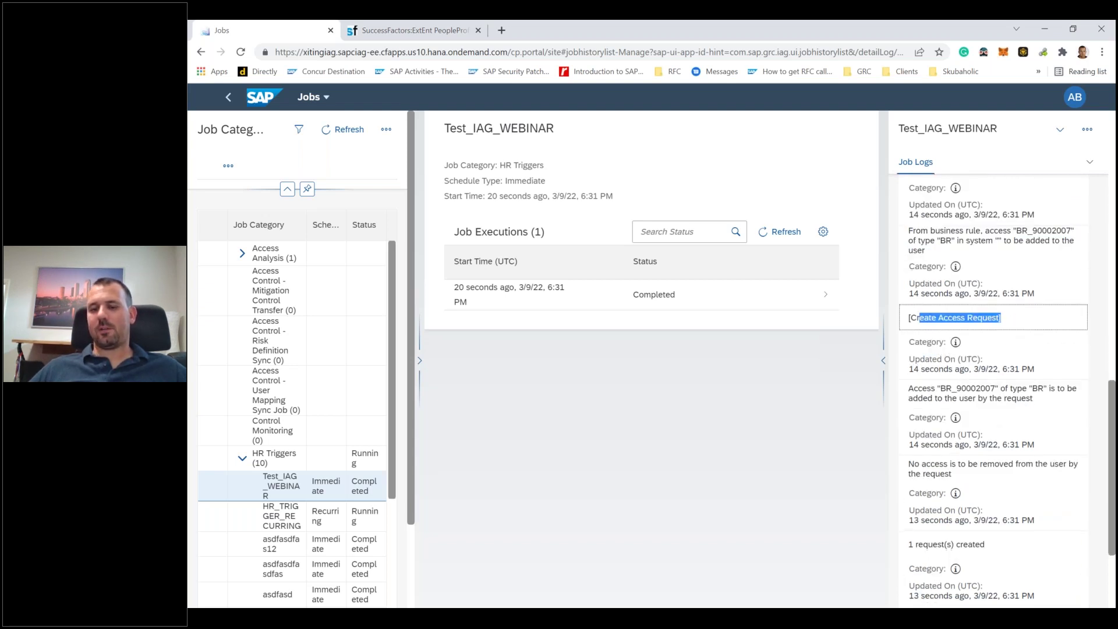
{"action": "scroll", "coordinate": [1012, 347], "scroll_direction": "down", "scroll_amount": 3}
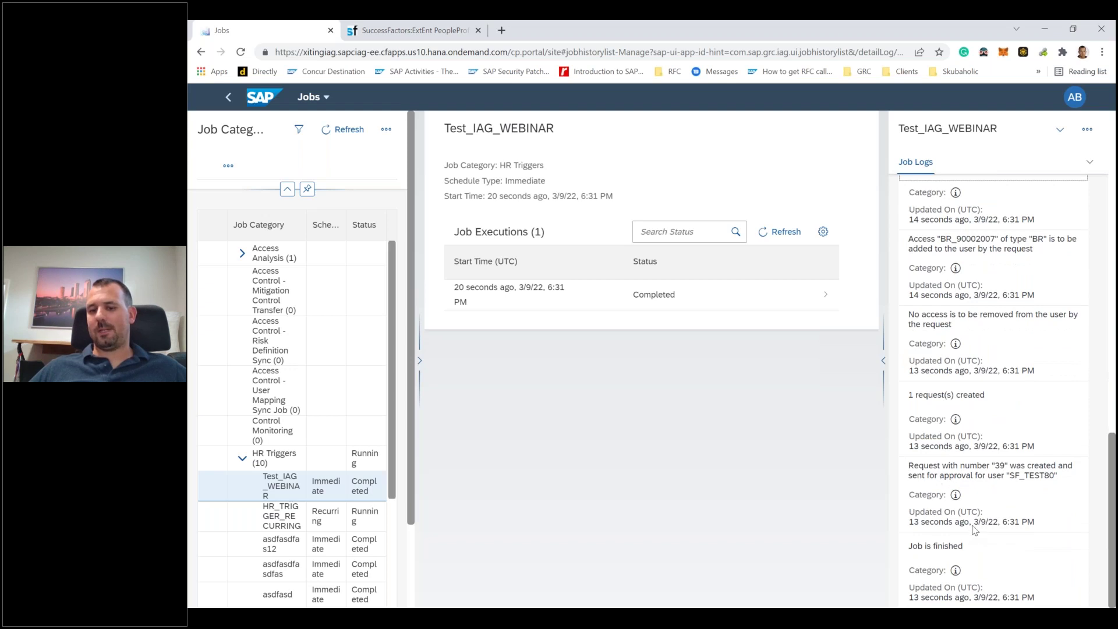
{"action": "left_click_drag", "start_coordinate": [992, 466], "coordinate": [1004, 470]}
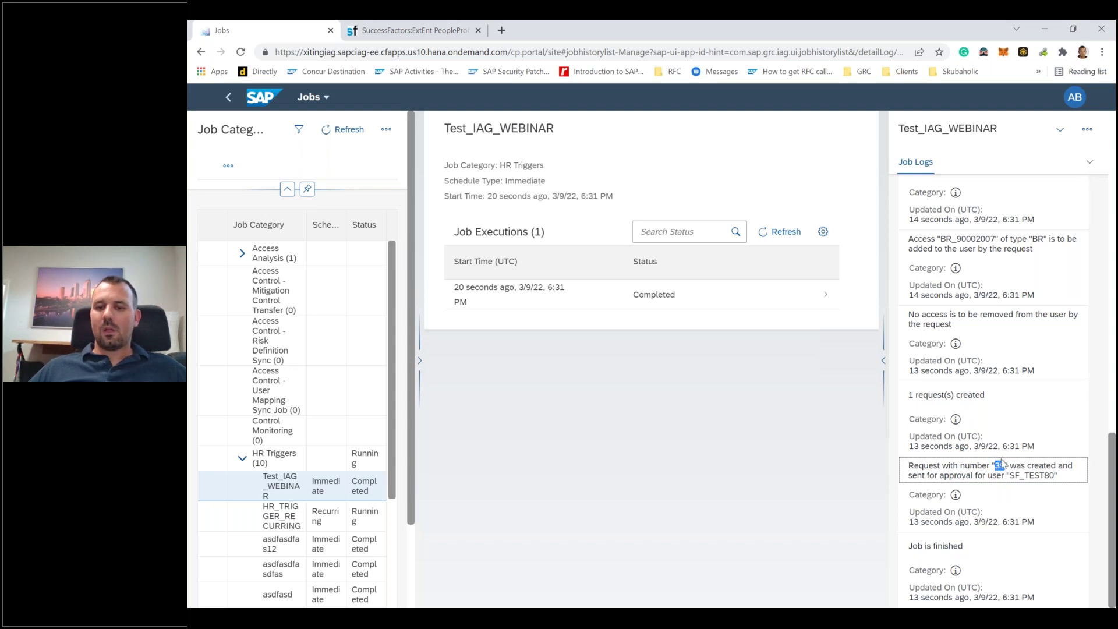
Go from the launchpad to the Access Request Inbox and open request 39 for approval.
{"action": "left_click", "coordinate": [262, 97]}
{"action": "scroll", "coordinate": [364, 291], "scroll_direction": "down", "scroll_amount": 6}
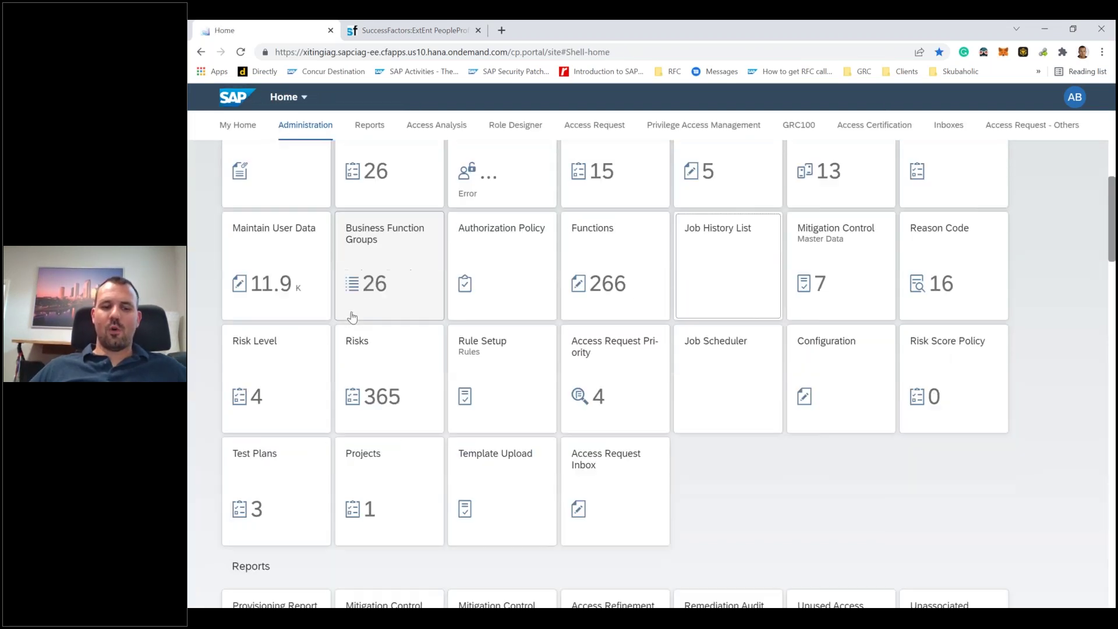
{"action": "scroll", "coordinate": [363, 291], "scroll_direction": "down", "scroll_amount": 9}
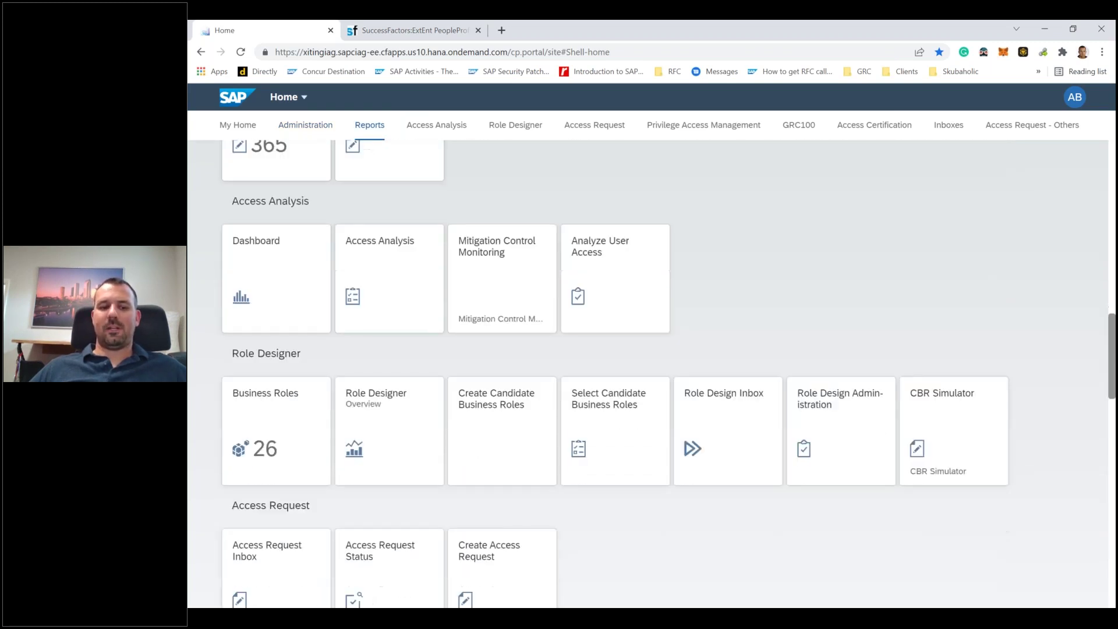
{"action": "scroll", "coordinate": [242, 374], "scroll_direction": "down", "scroll_amount": 2}
{"action": "left_click", "coordinate": [257, 367]}
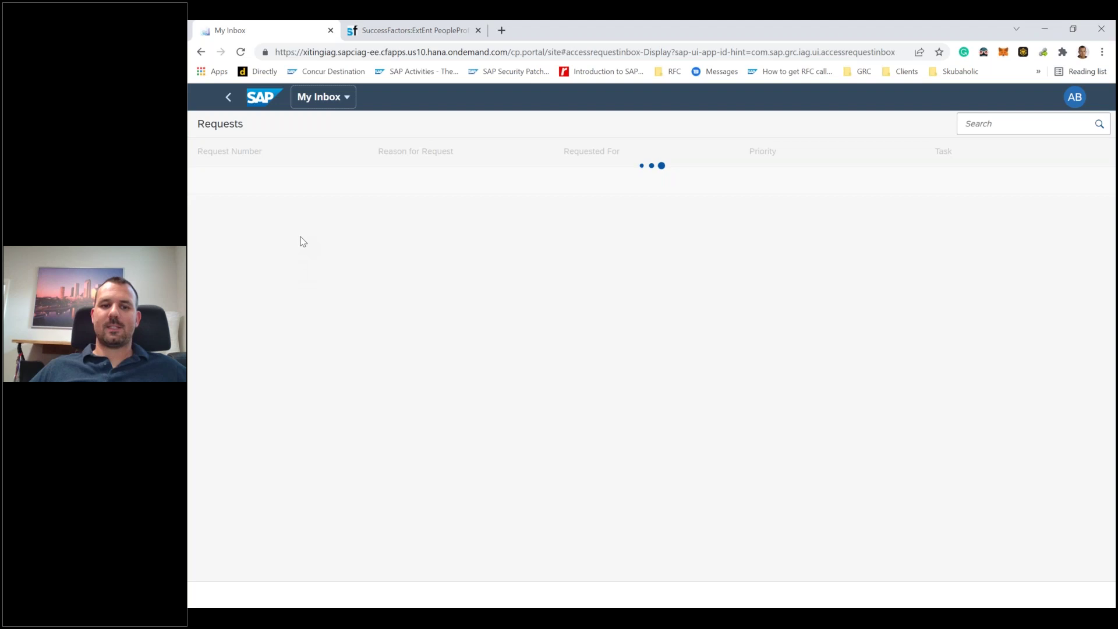
{"action": "left_click_drag", "start_coordinate": [215, 185], "coordinate": [193, 189]}
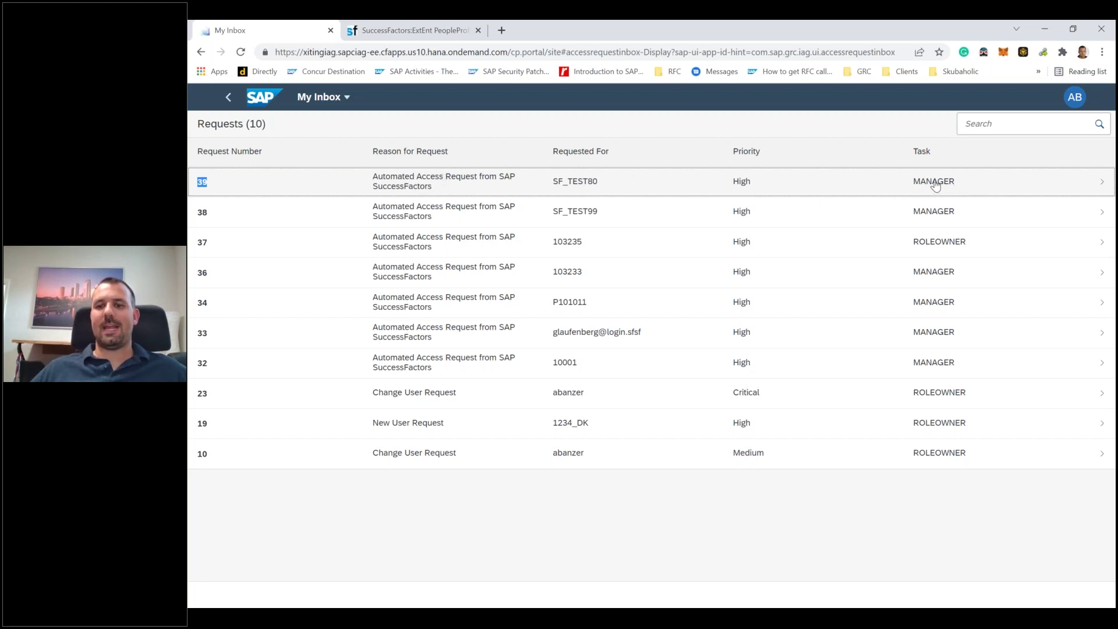
{"action": "left_click", "coordinate": [591, 186]}
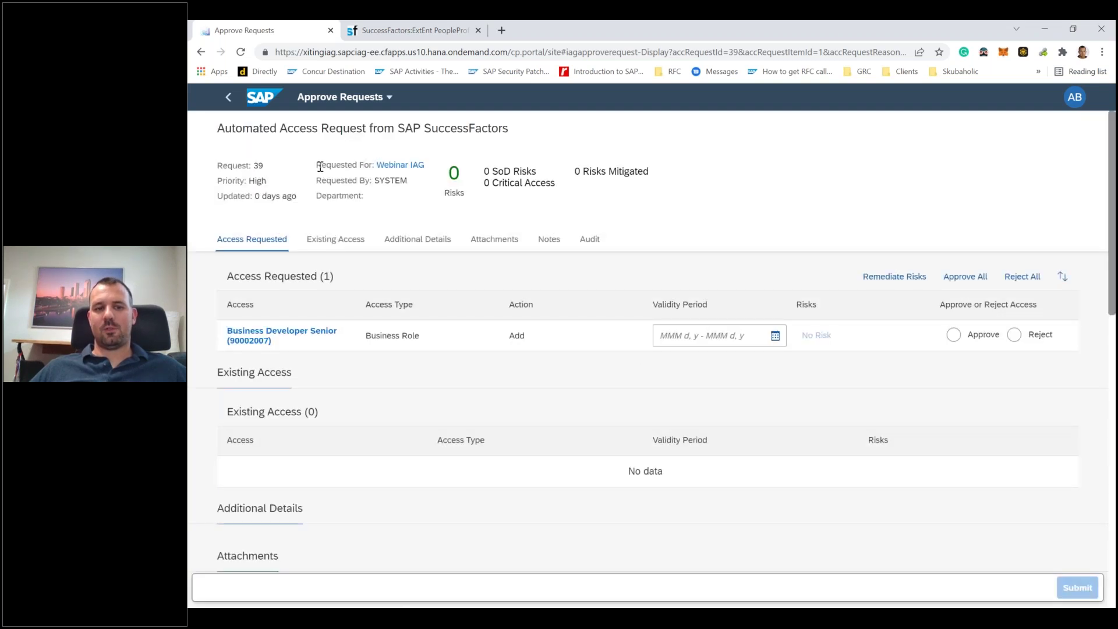
Review the requested employee's details and confirm SYSTEM raised request 39.
{"action": "left_click_drag", "start_coordinate": [337, 168], "coordinate": [371, 158]}
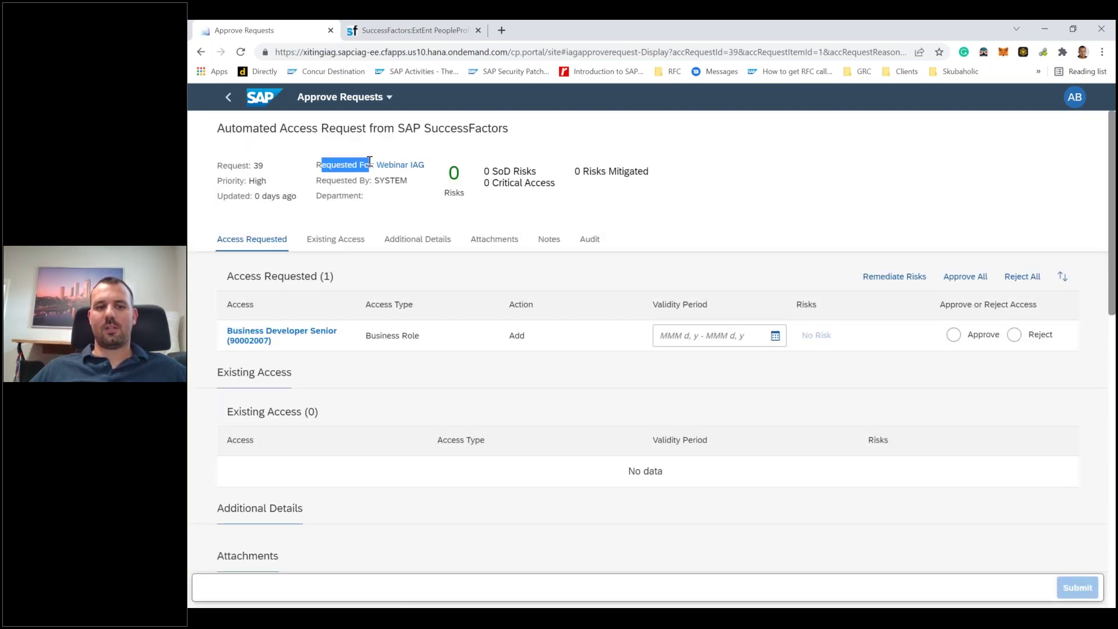
{"action": "left_click", "coordinate": [401, 170]}
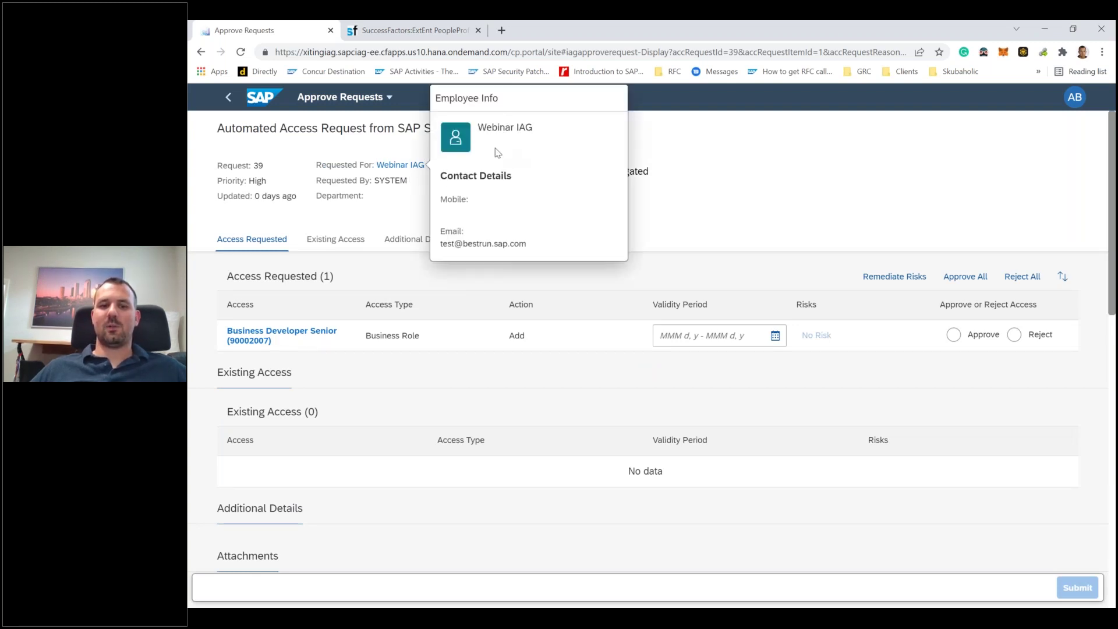
{"action": "left_click_drag", "start_coordinate": [479, 128], "coordinate": [530, 130]}
{"action": "left_click_drag", "start_coordinate": [527, 245], "coordinate": [442, 245]}
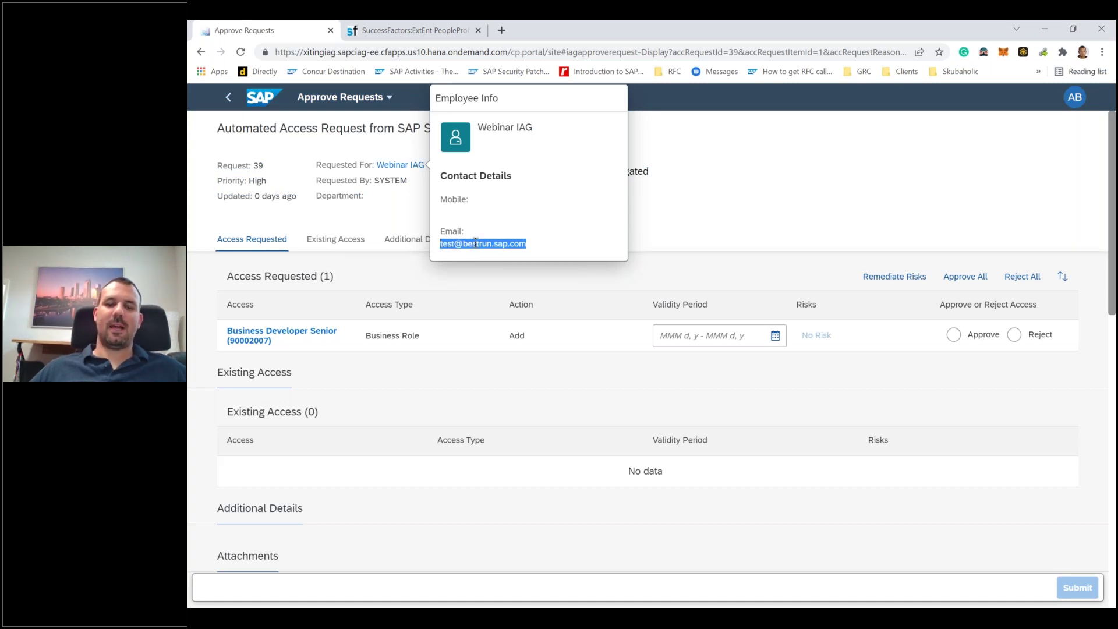
{"action": "left_click", "coordinate": [501, 244]}
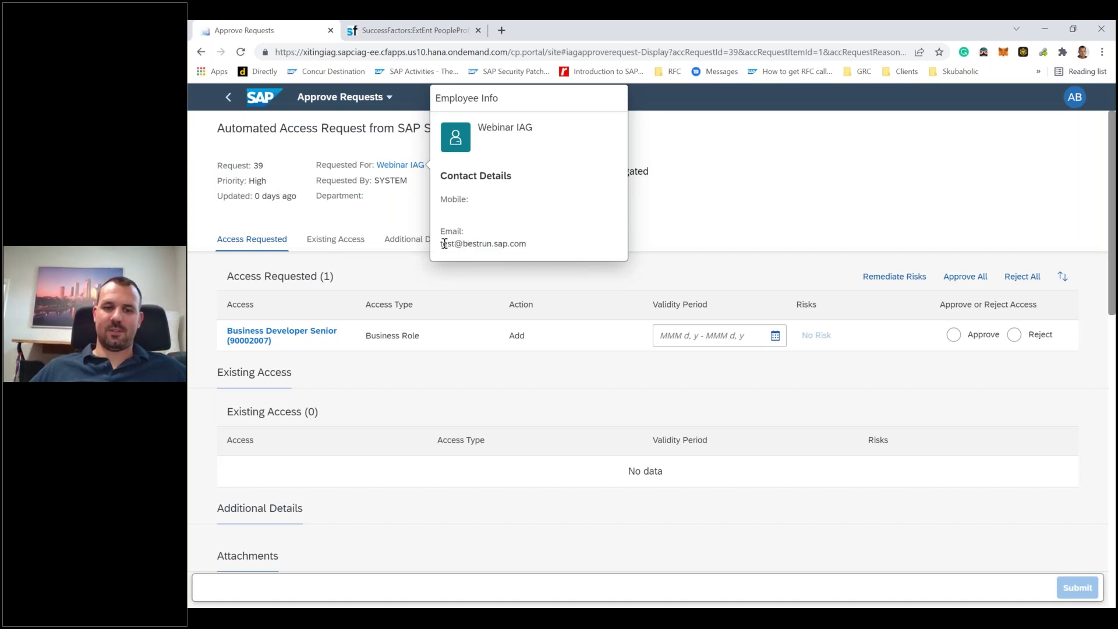
{"action": "left_click_drag", "start_coordinate": [442, 244], "coordinate": [500, 241]}
{"action": "left_click", "coordinate": [490, 240]}
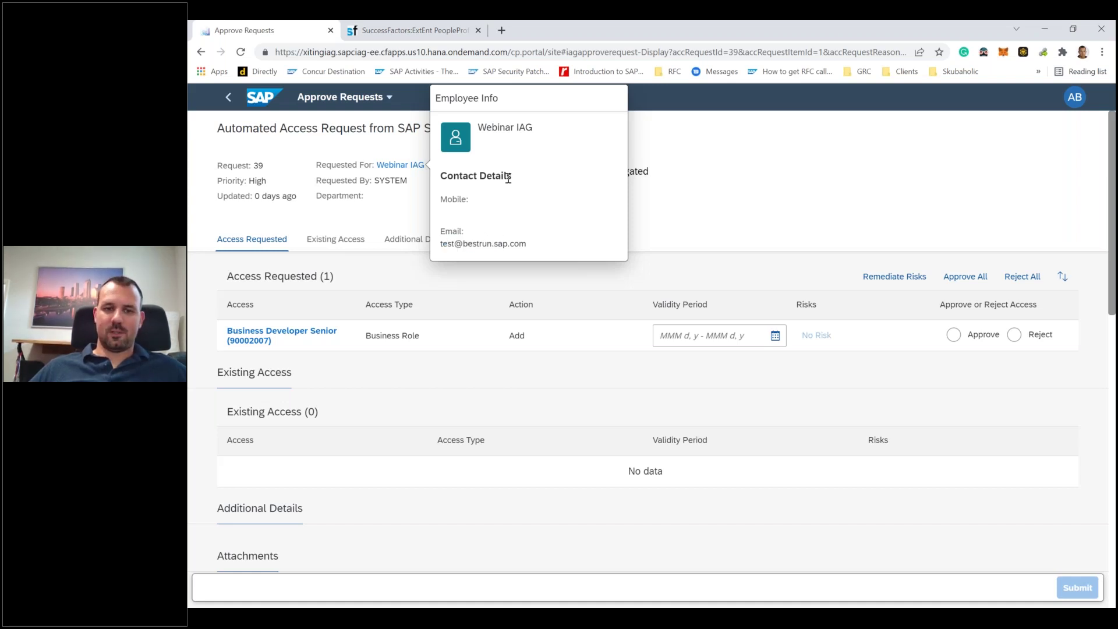
{"action": "left_click", "coordinate": [701, 179]}
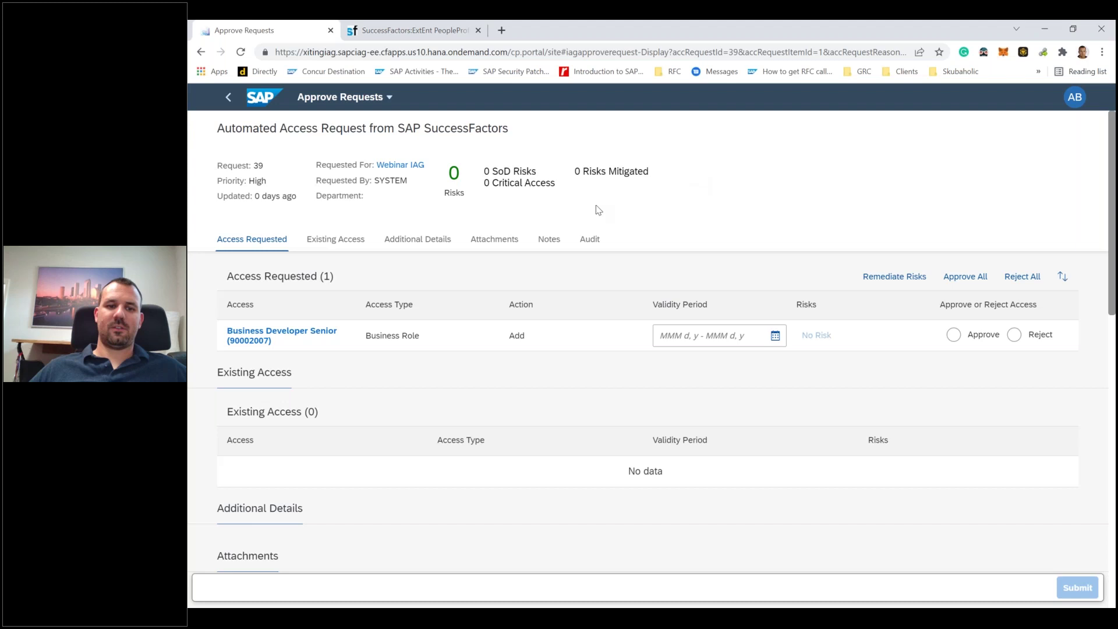
{"action": "left_click_drag", "start_coordinate": [413, 185], "coordinate": [384, 183]}
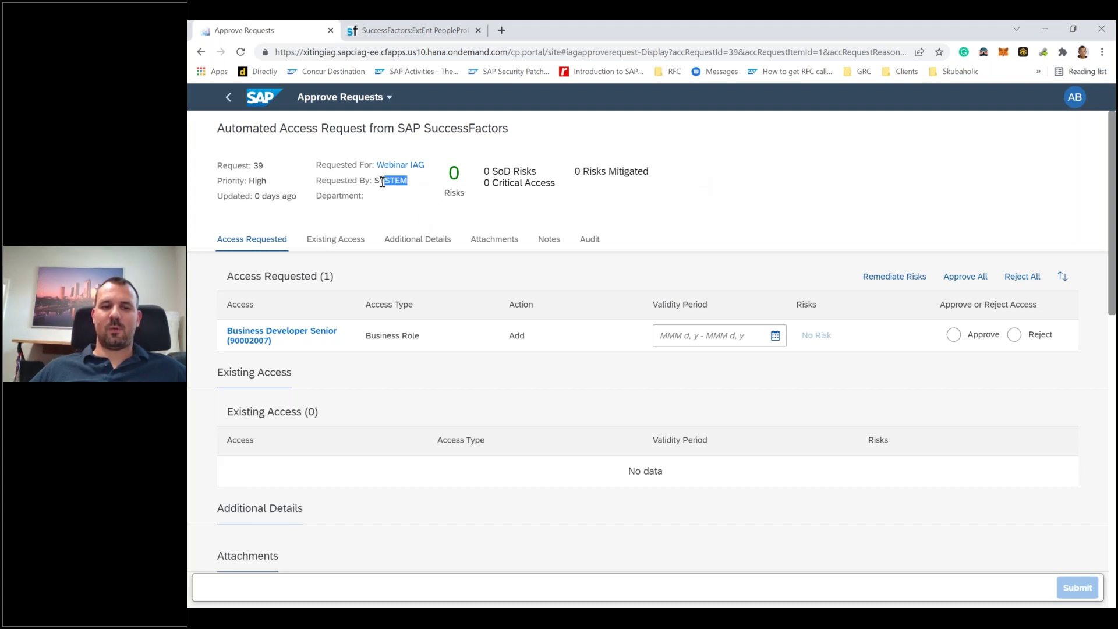
{"action": "left_click", "coordinate": [395, 208]}
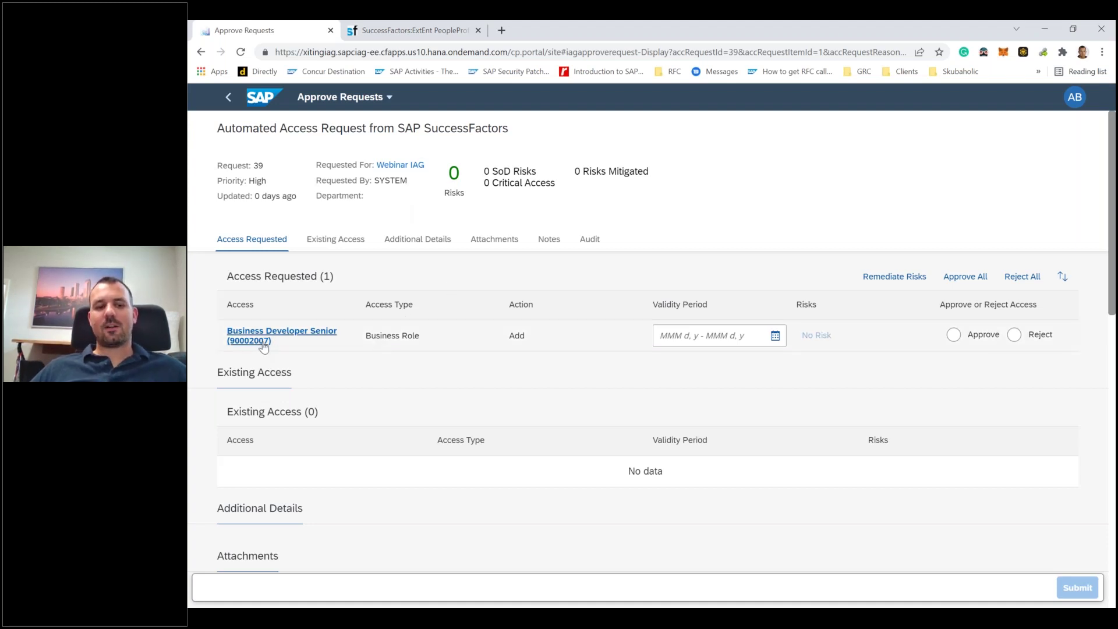
Approve the Business Developer Senior business role and submit the manager approval.
{"action": "left_click_drag", "start_coordinate": [364, 342], "coordinate": [424, 337]}
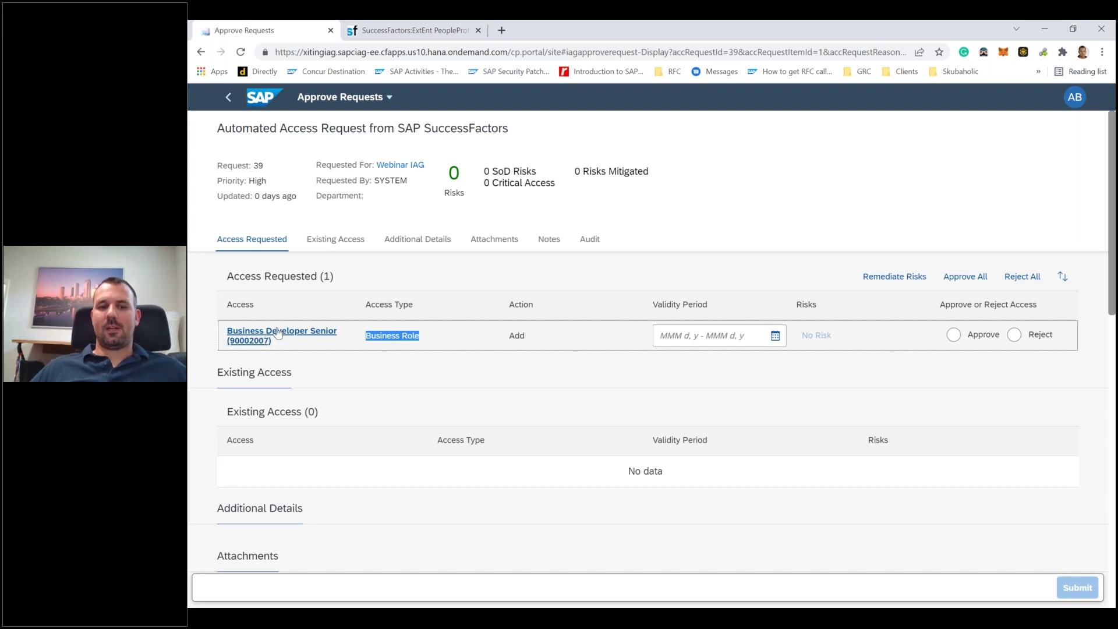
{"action": "left_click", "coordinate": [955, 335]}
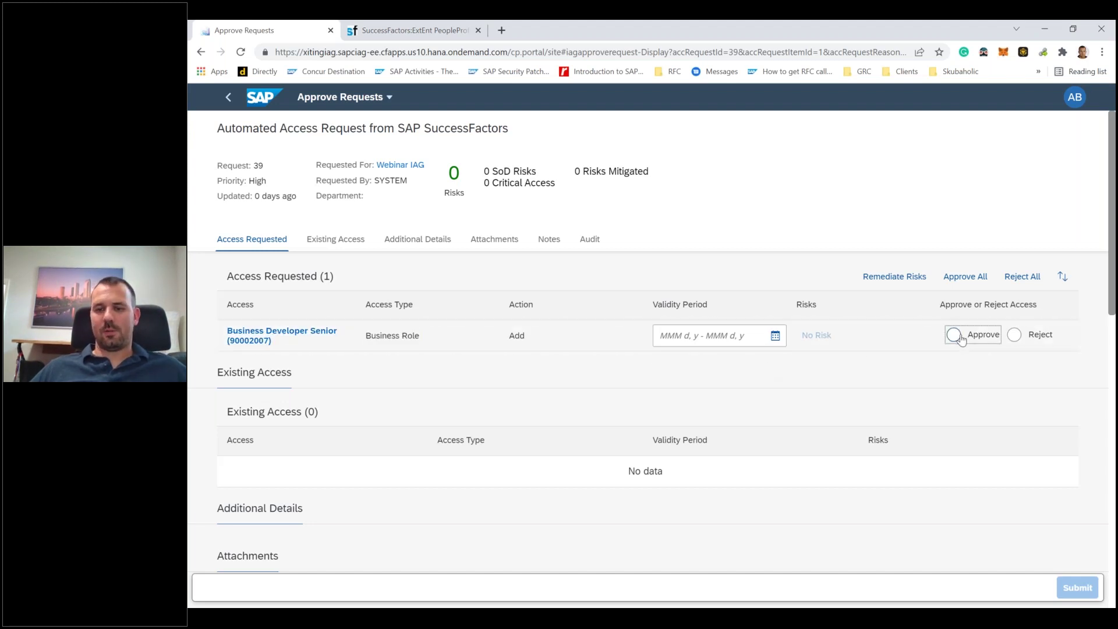
{"action": "left_click", "coordinate": [1058, 589]}
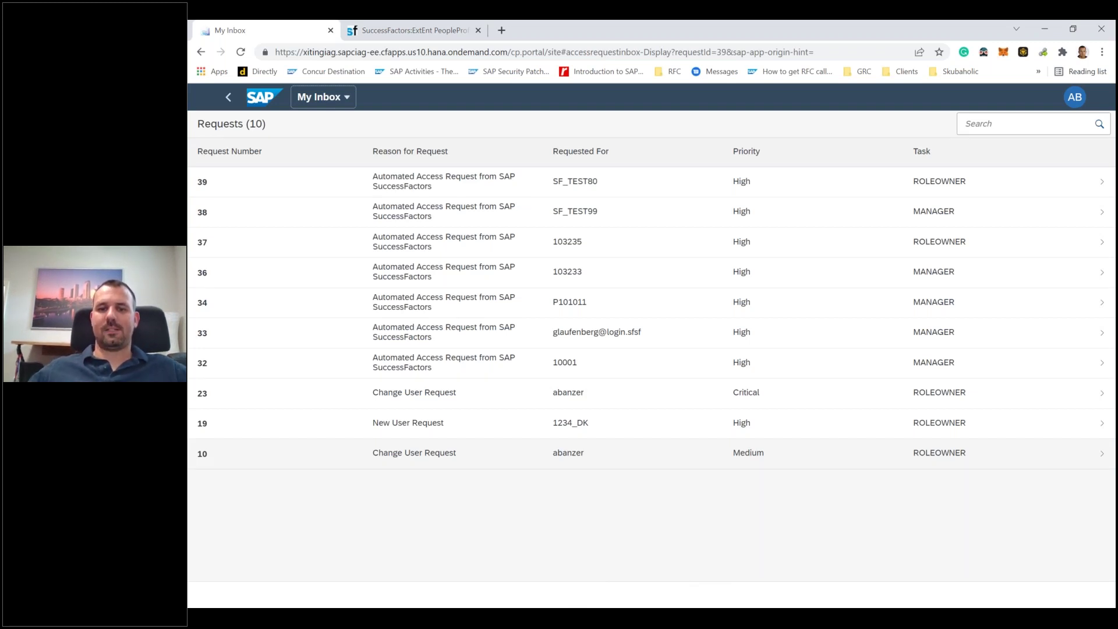
Open request 39 at the role-owner stage and show Business Developer Senior role BR_90002007's details.
{"action": "left_click", "coordinate": [201, 184]}
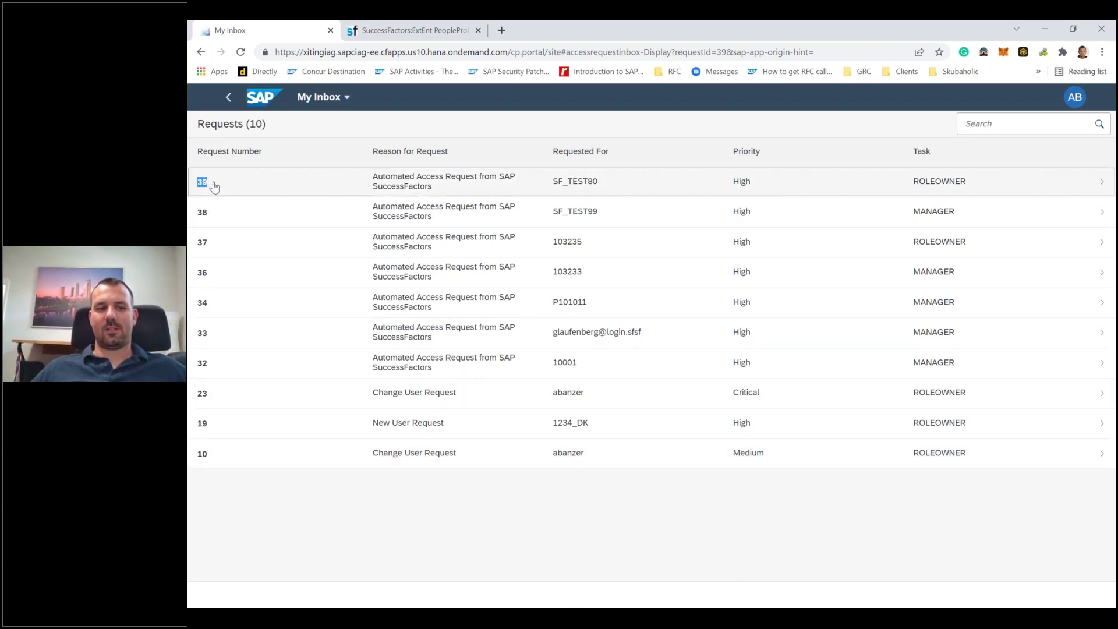
{"action": "left_click", "coordinate": [1013, 186]}
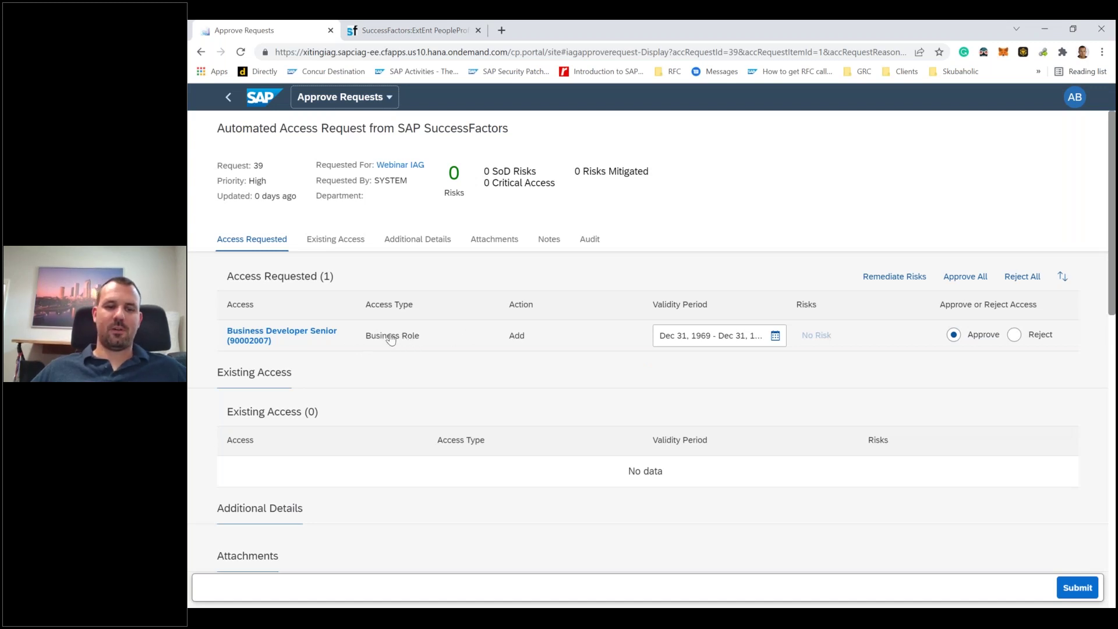
{"action": "left_click", "coordinate": [297, 336]}
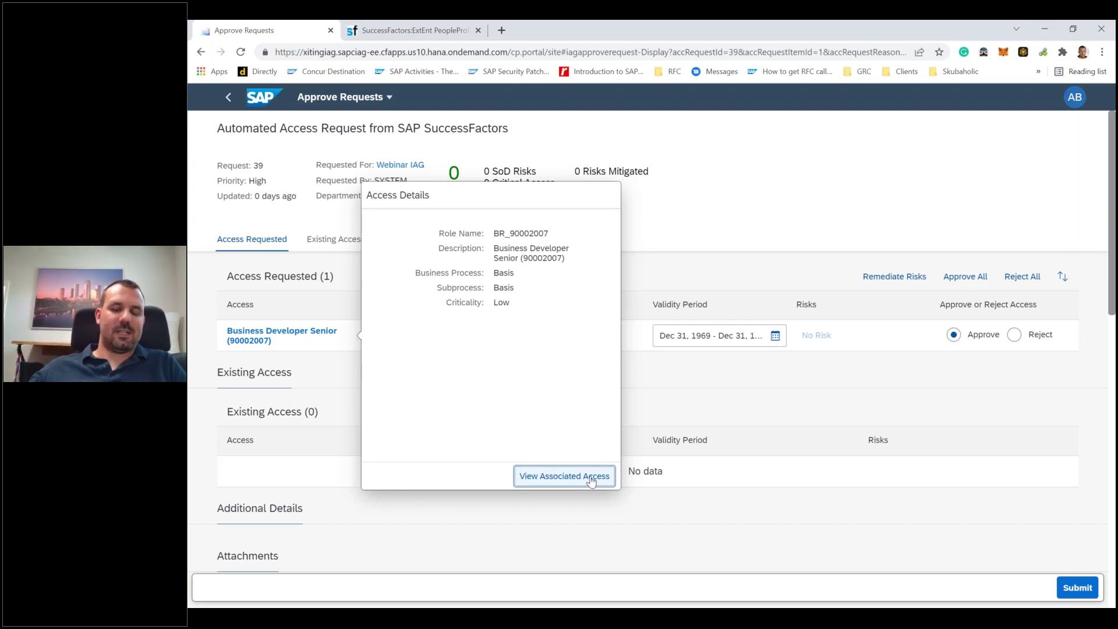
Check BR_90002007's associated access on S4TCLNT100, then submit the role-owner approval.
{"action": "left_click_drag", "start_coordinate": [552, 234], "coordinate": [497, 236]}
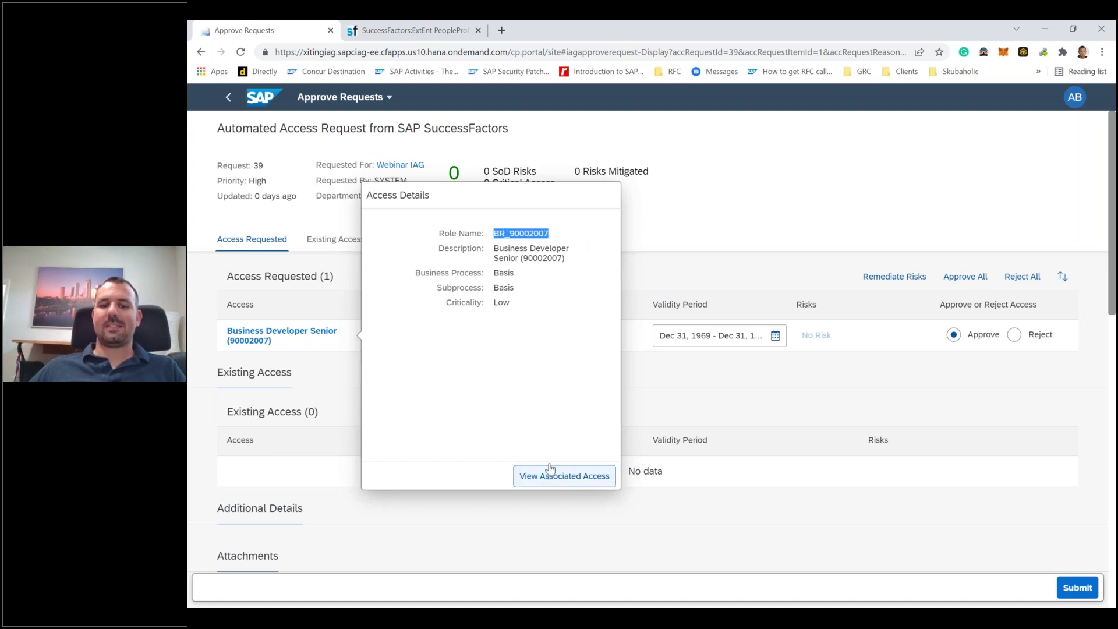
{"action": "left_click", "coordinate": [567, 483]}
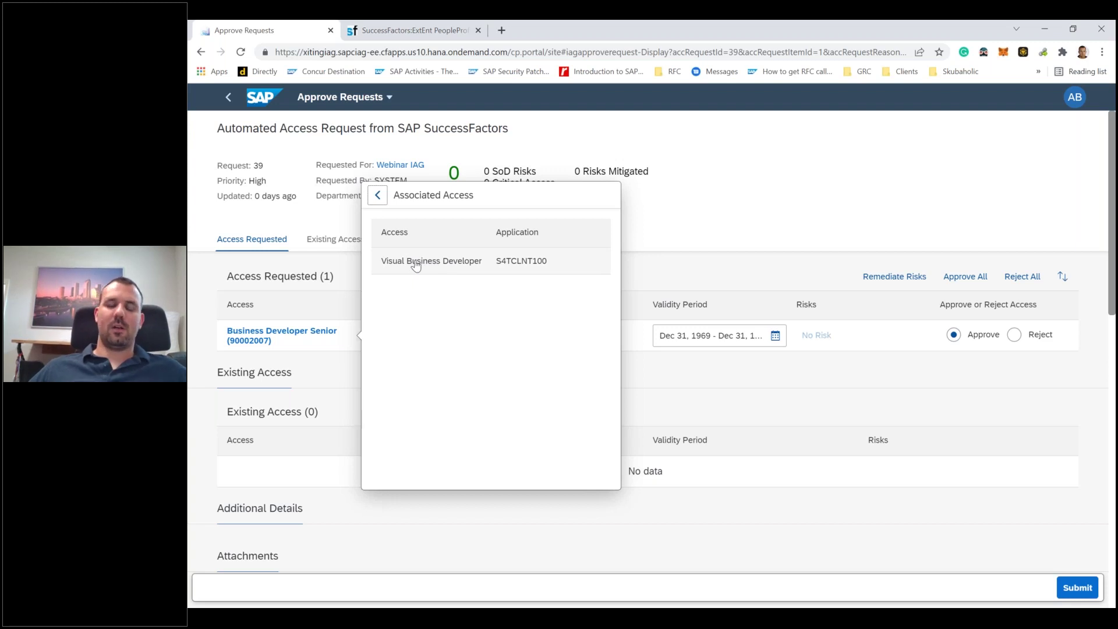
{"action": "left_click_drag", "start_coordinate": [496, 262], "coordinate": [547, 268]}
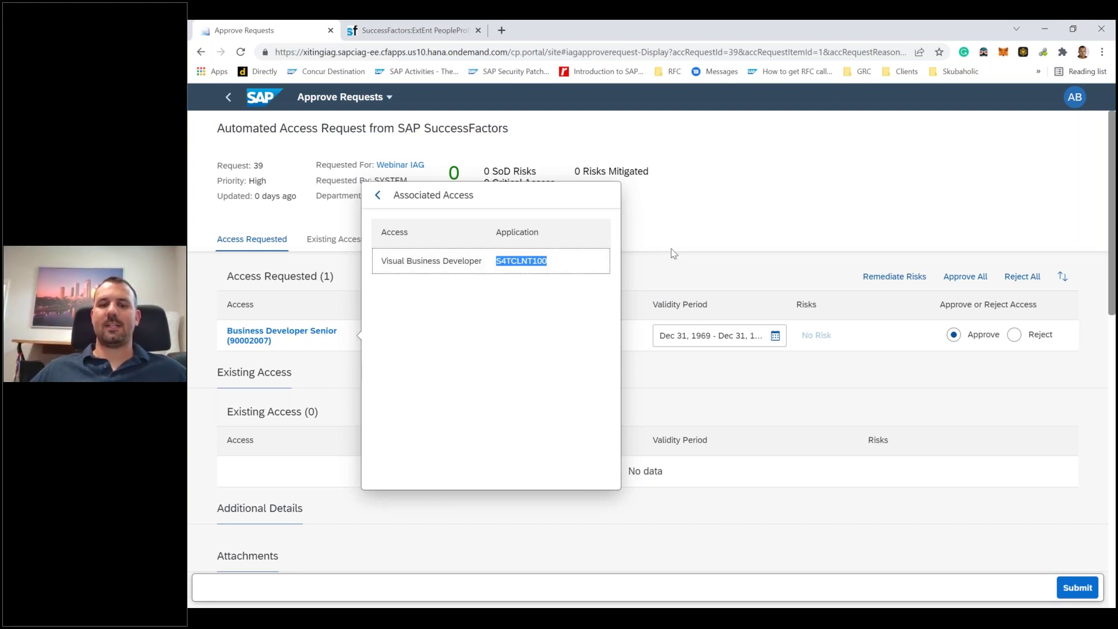
{"action": "left_click", "coordinate": [724, 233]}
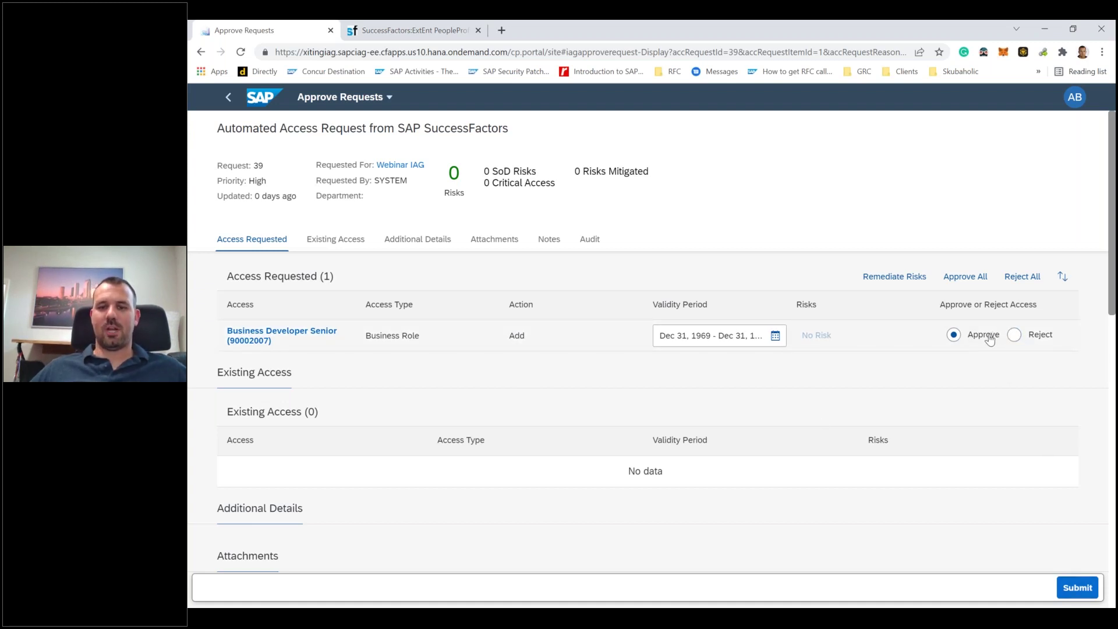
{"action": "left_click", "coordinate": [1078, 587]}
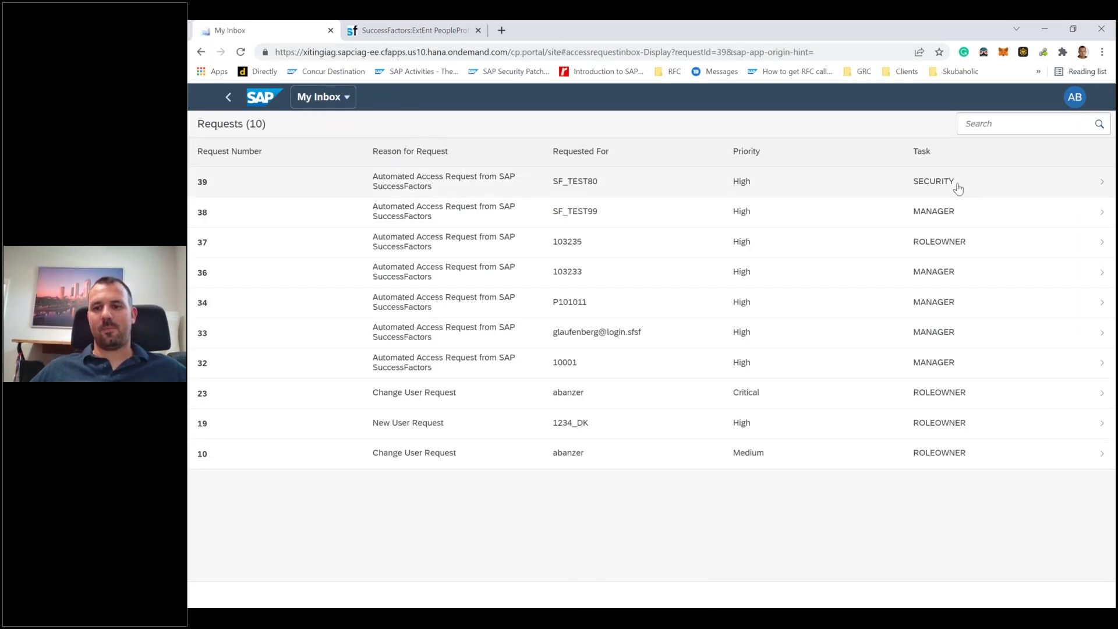
Open request 39 at the SECURITY task stage for approval.
{"action": "left_click", "coordinate": [954, 187]}
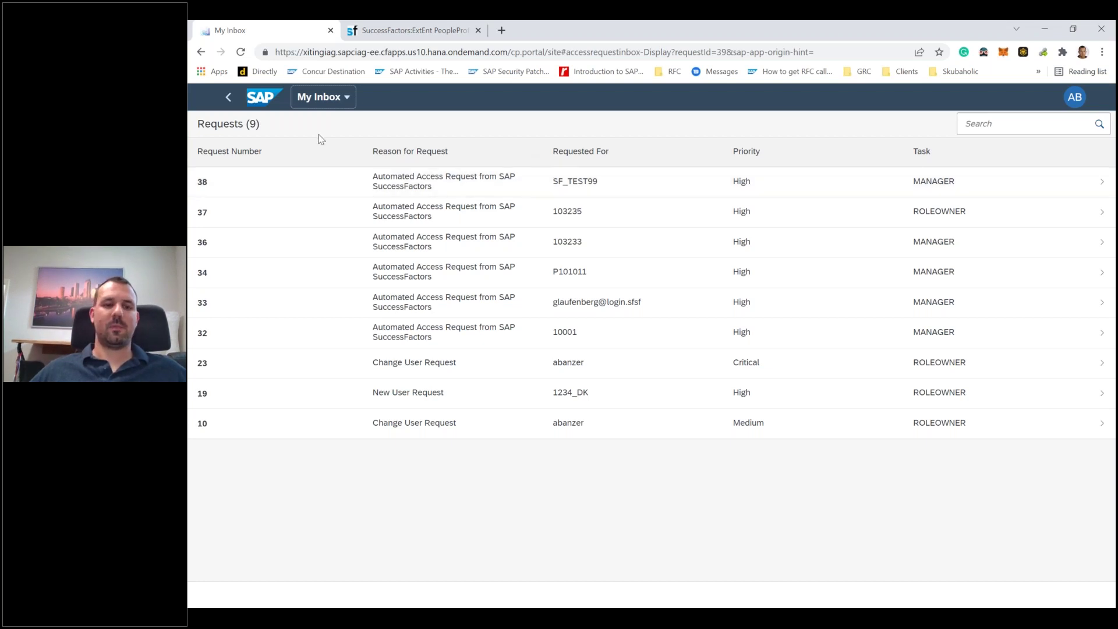
Return to the launchpad home and scroll to the Reprocess Missed HR Events Report tile.
{"action": "left_click", "coordinate": [266, 100]}
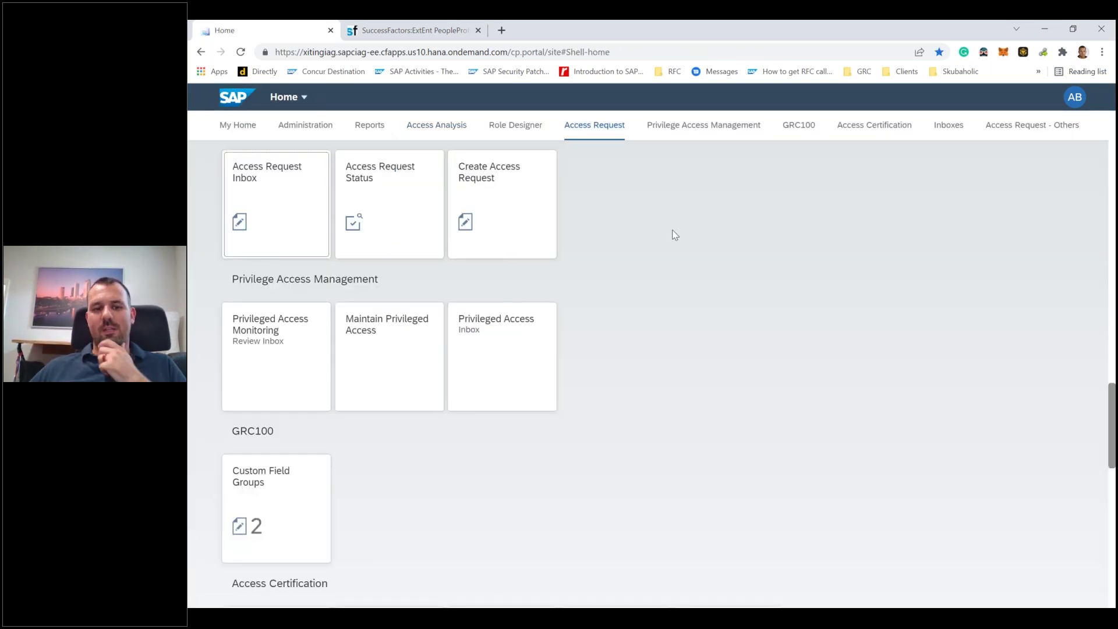
{"action": "scroll", "coordinate": [674, 235], "scroll_direction": "up", "scroll_amount": 12}
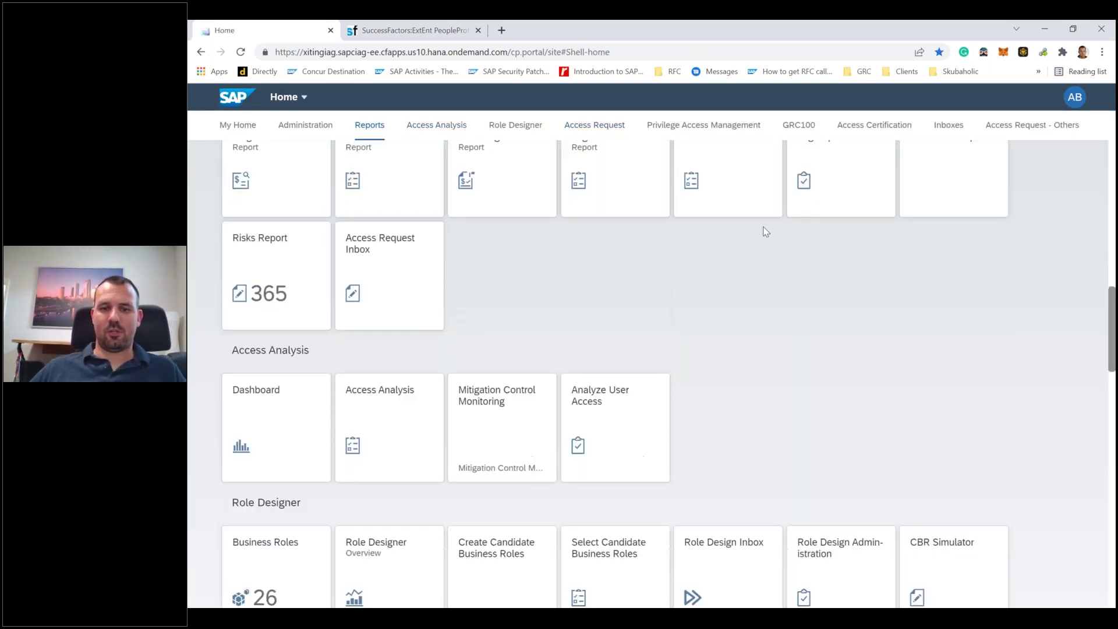
{"action": "scroll", "coordinate": [844, 303], "scroll_direction": "up", "scroll_amount": 6}
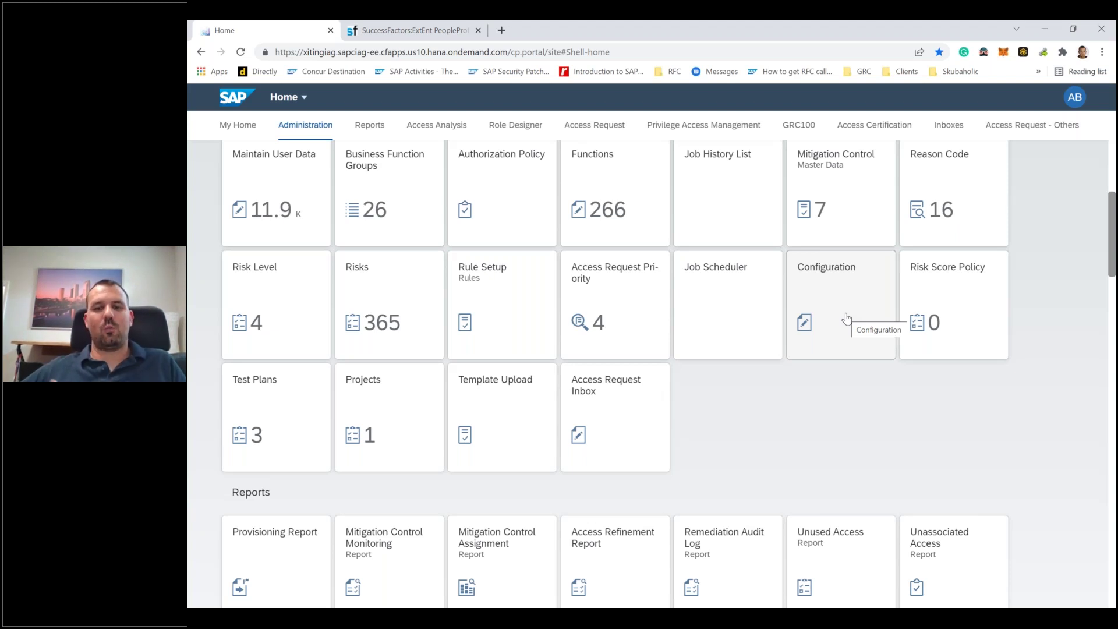
{"action": "scroll", "coordinate": [795, 382], "scroll_direction": "down", "scroll_amount": 3}
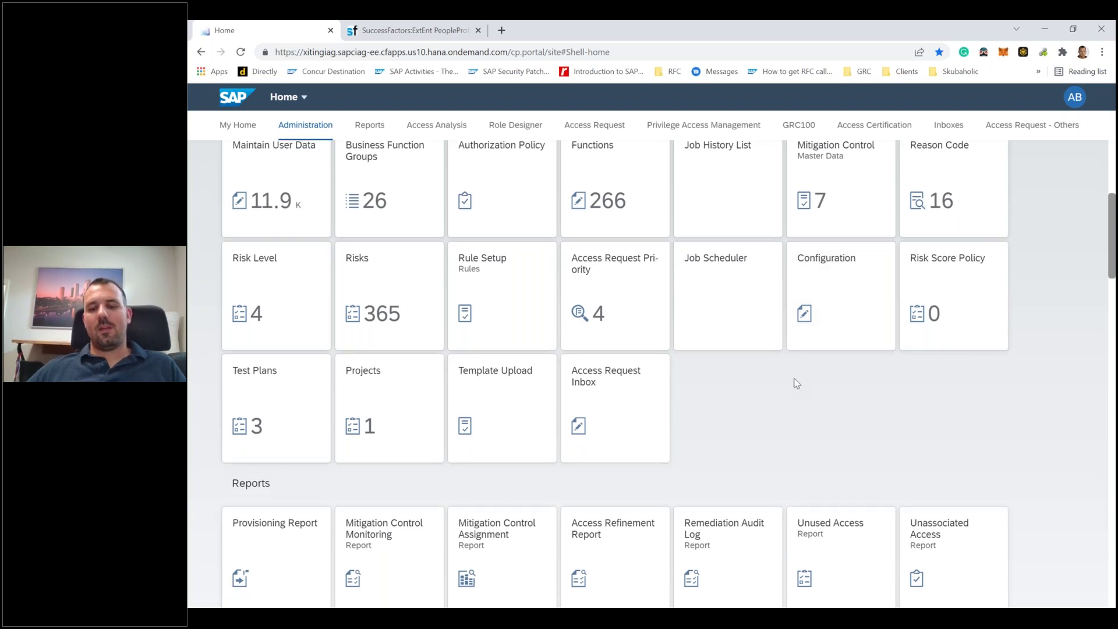
{"action": "scroll", "coordinate": [794, 382], "scroll_direction": "down", "scroll_amount": 3}
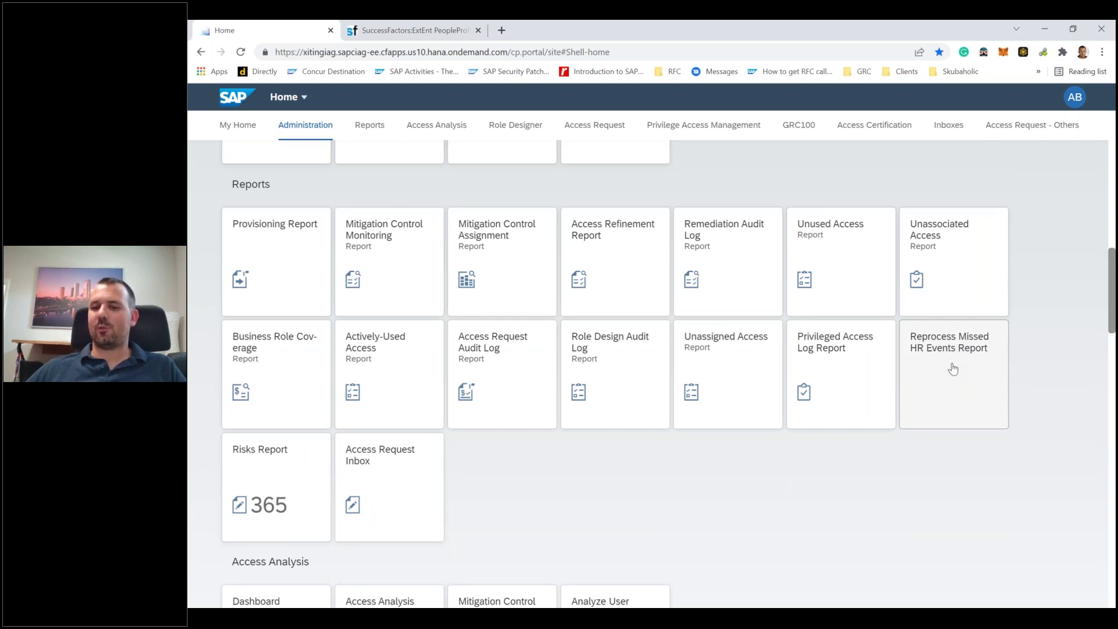
Open the Reprocess Missed HR Events Report and select the event that failed with No Business Rule.
{"action": "left_click", "coordinate": [945, 364]}
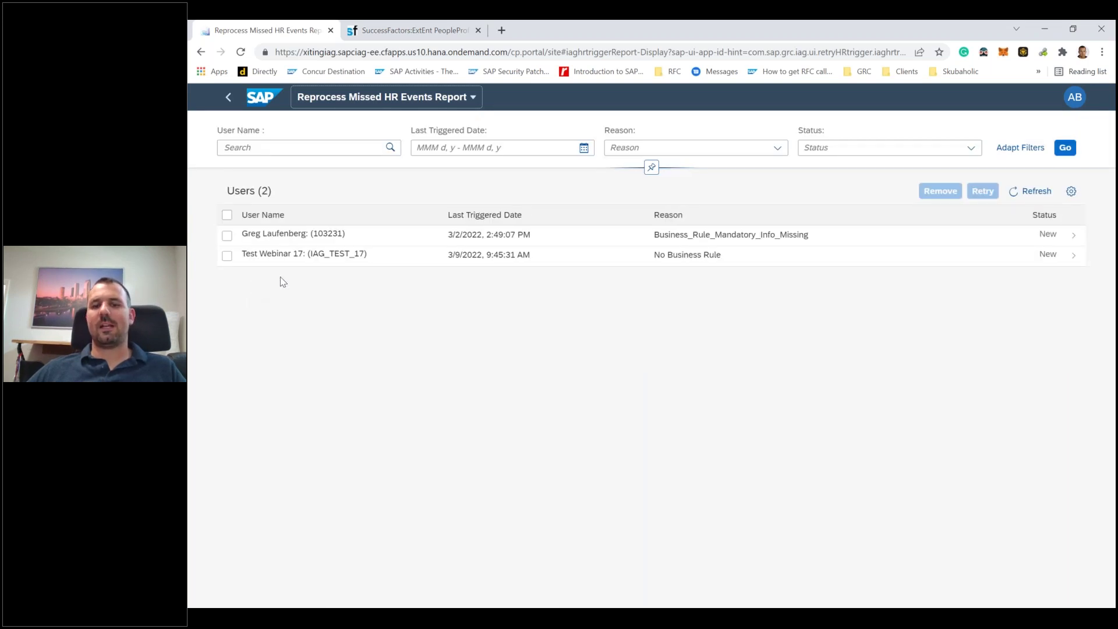
{"action": "left_click", "coordinate": [227, 259]}
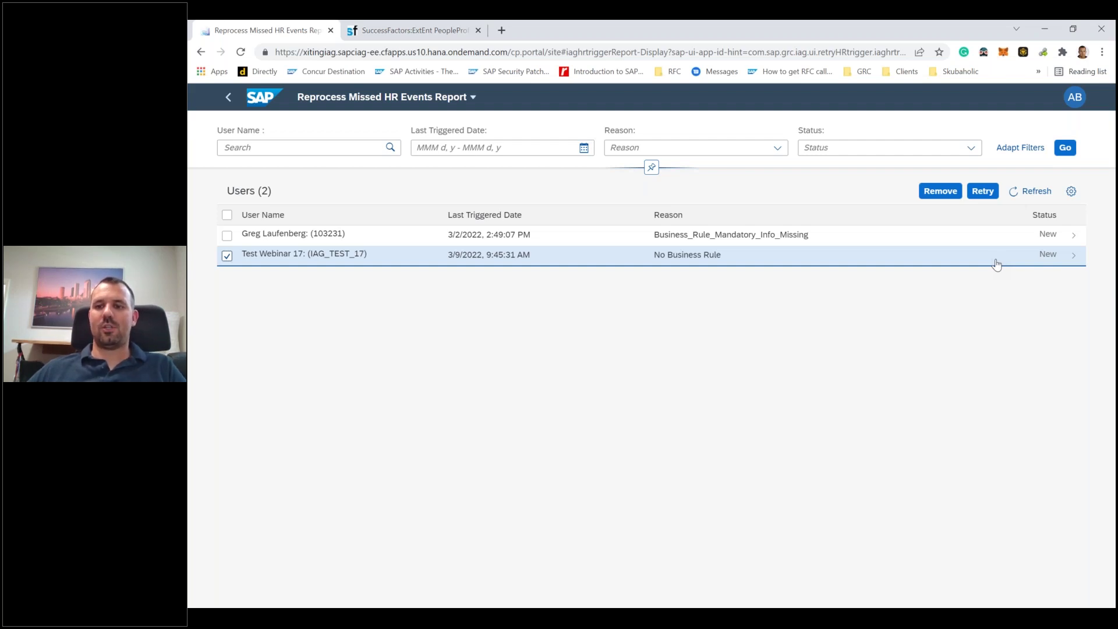
Open the selected event's details and review its 12 fields, including Division, Business Unit and User ID.
{"action": "left_click", "coordinate": [997, 263]}
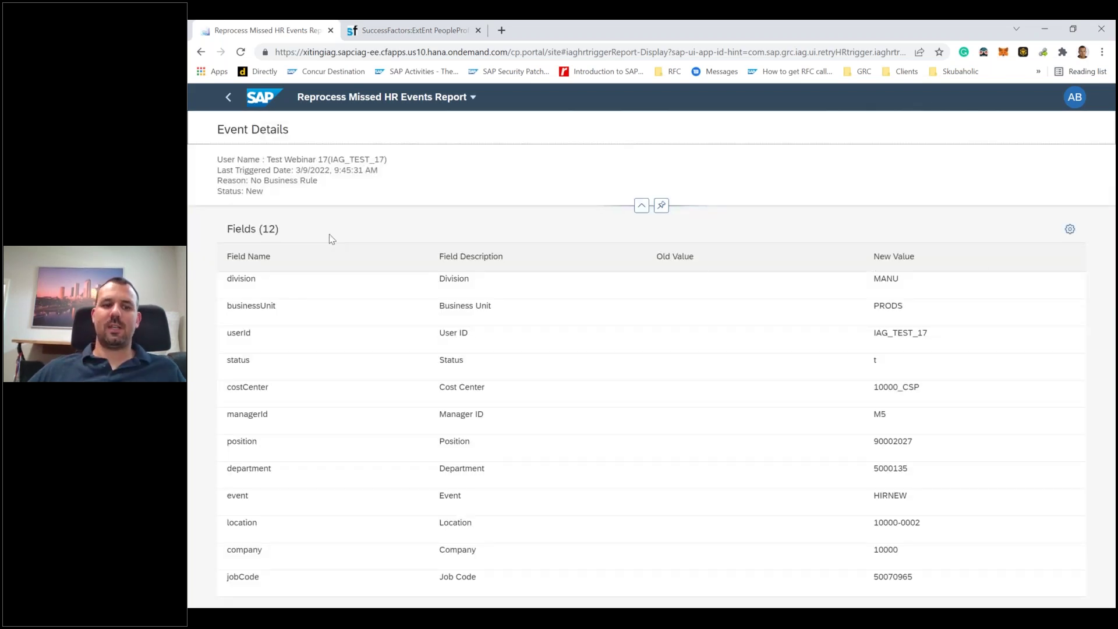
{"action": "left_click_drag", "start_coordinate": [226, 229], "coordinate": [292, 233]}
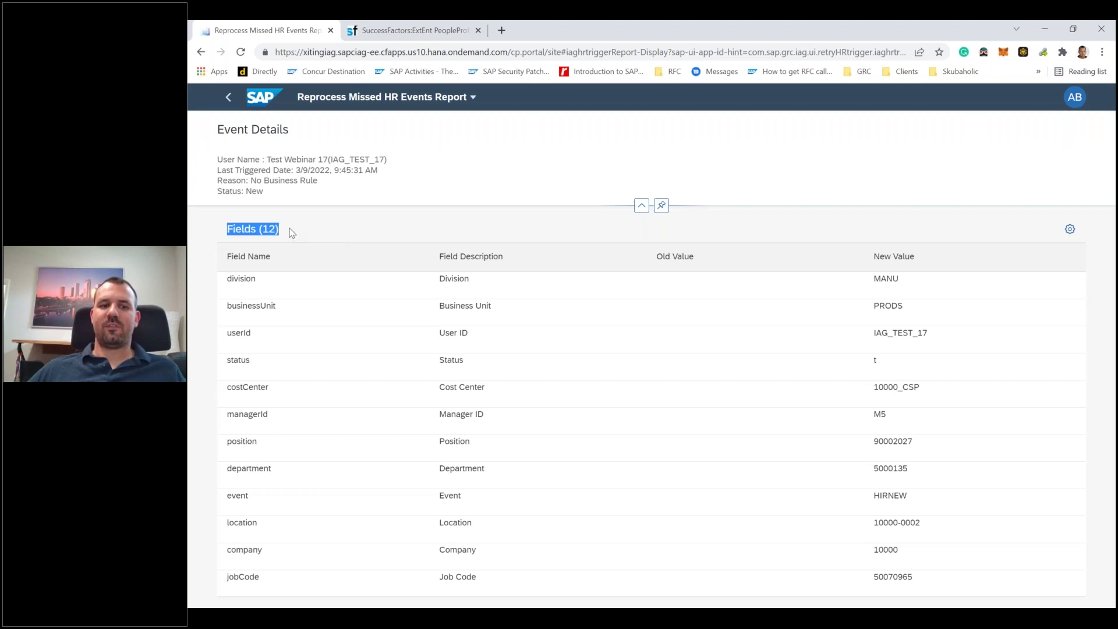
{"action": "left_click", "coordinate": [375, 225]}
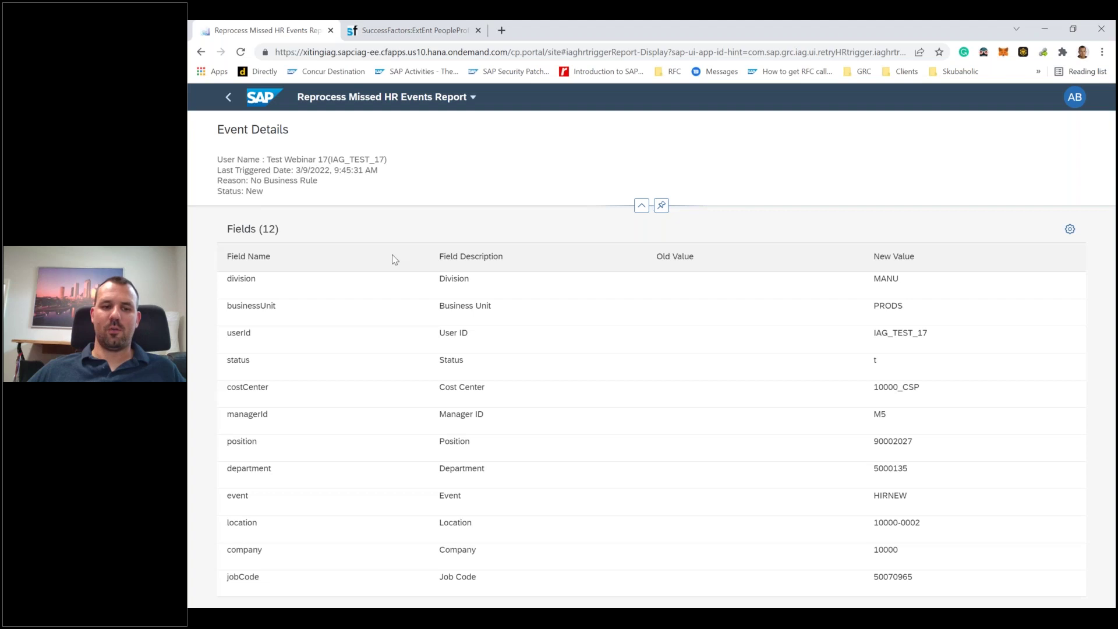
{"action": "double_click", "coordinate": [455, 286]}
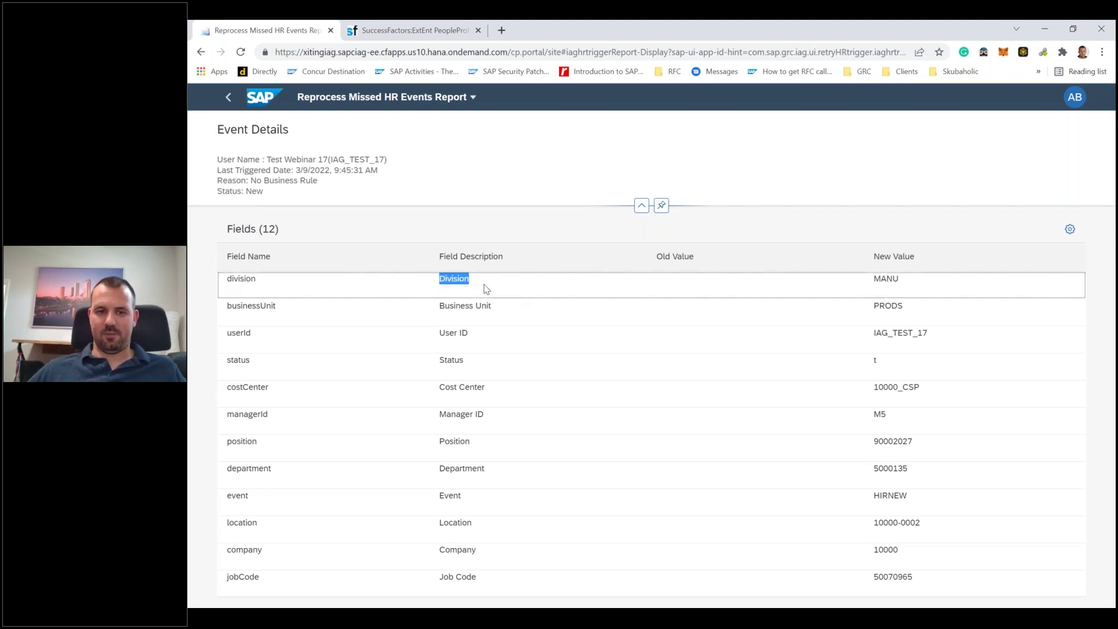
{"action": "left_click_drag", "start_coordinate": [444, 306], "coordinate": [503, 312]}
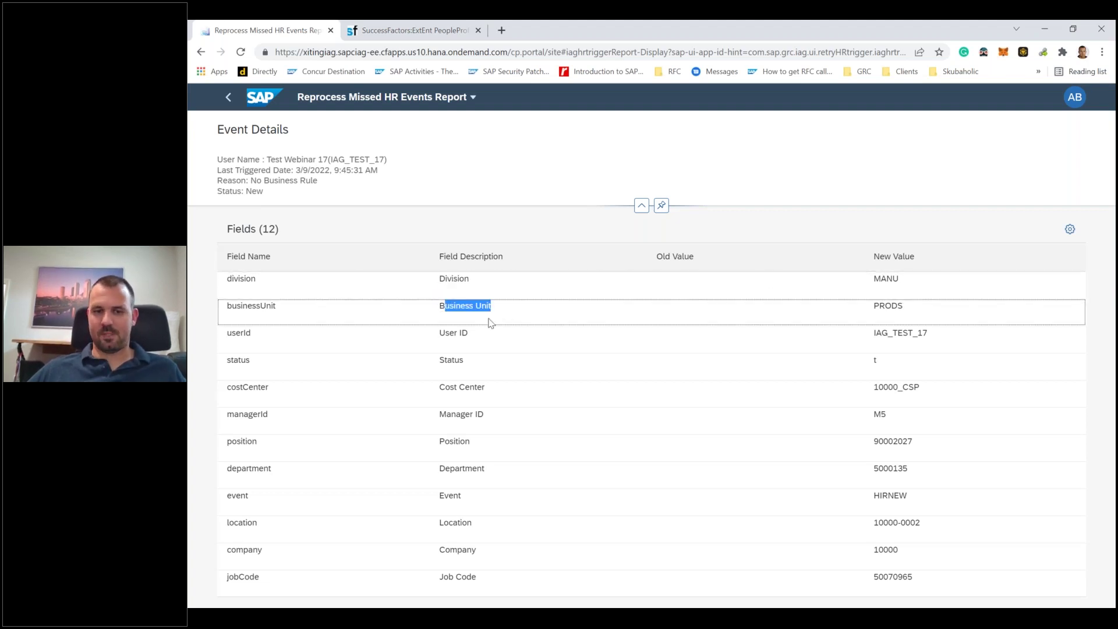
{"action": "left_click_drag", "start_coordinate": [441, 332], "coordinate": [478, 340]}
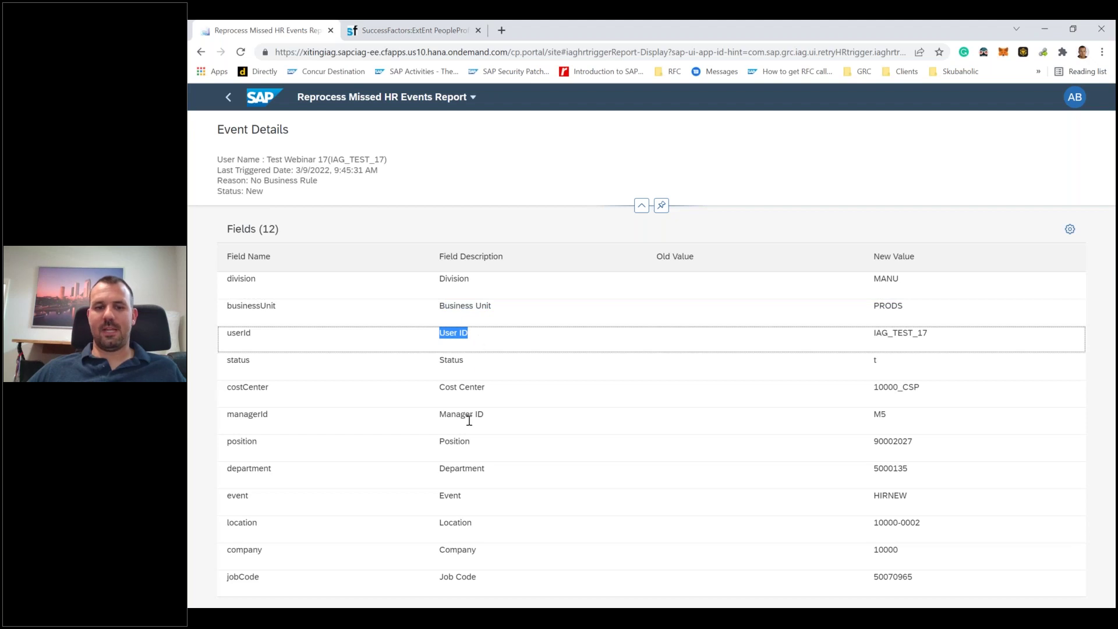
Check event HIRNEW and position 90002027, then return to the launchpad home.
{"action": "double_click", "coordinate": [441, 500]}
{"action": "left_click_drag", "start_coordinate": [916, 498], "coordinate": [874, 498]}
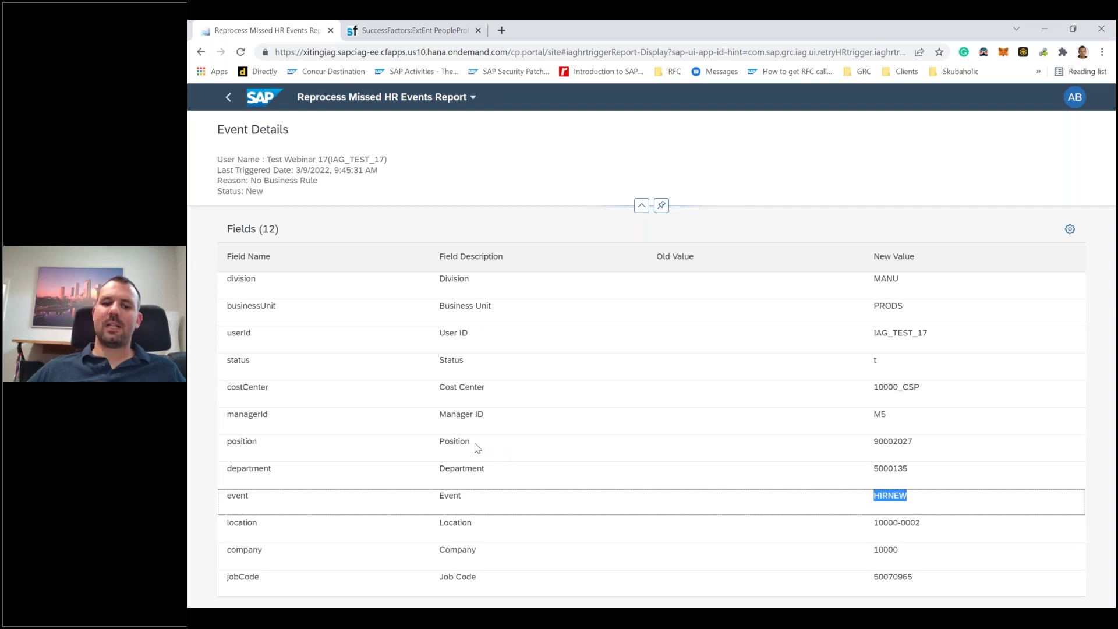
{"action": "left_click_drag", "start_coordinate": [473, 444], "coordinate": [440, 450]}
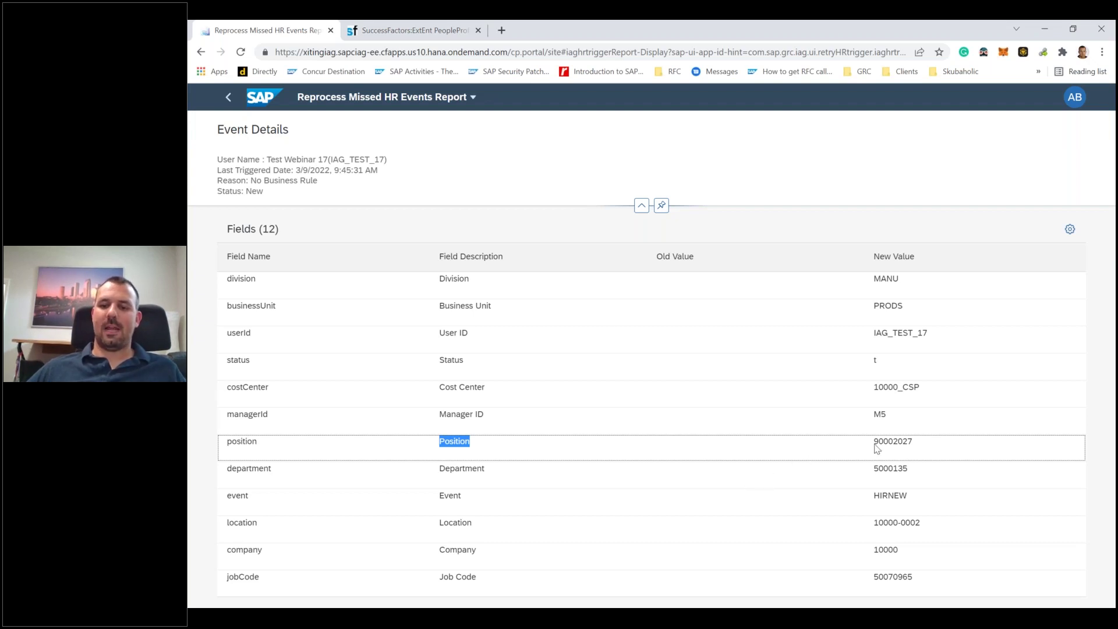
{"action": "left_click_drag", "start_coordinate": [873, 443], "coordinate": [913, 442]}
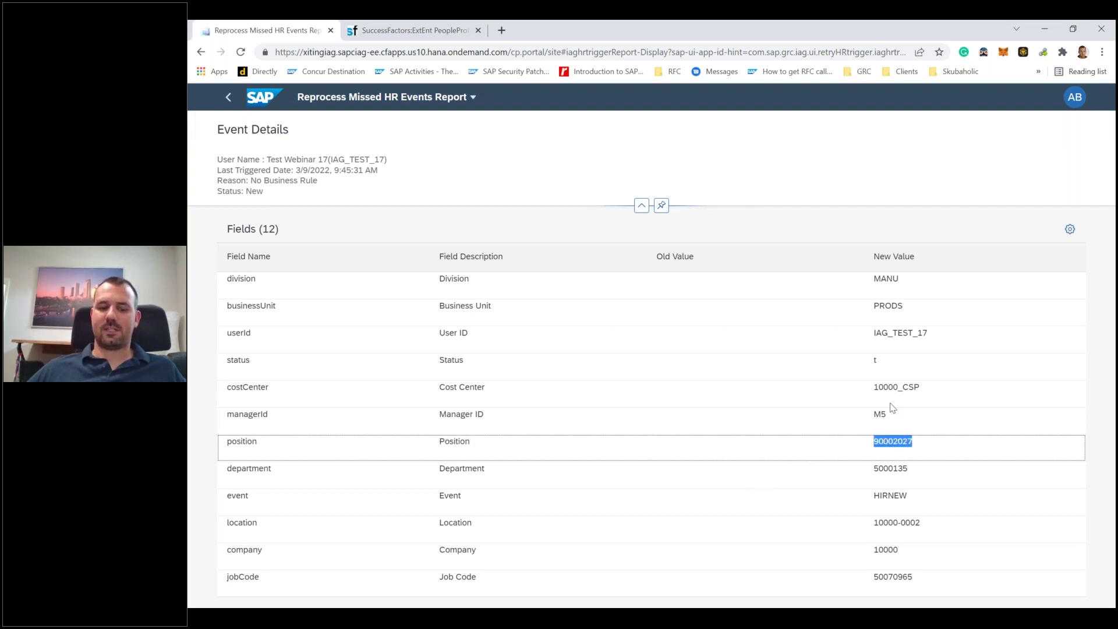
{"action": "key", "text": "alt+Tab"}
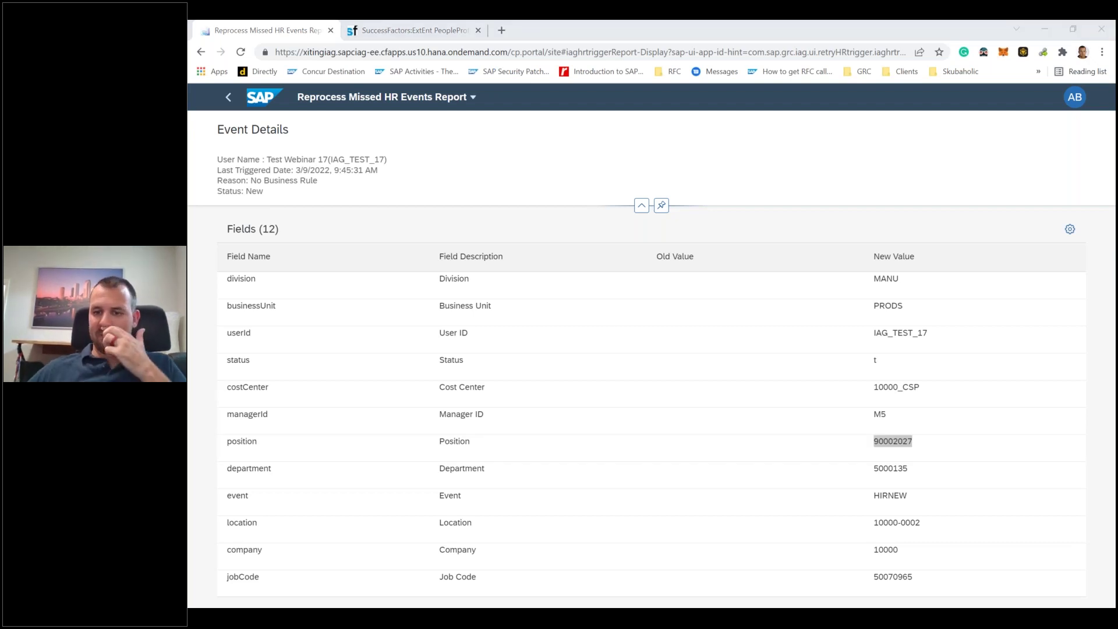
{"action": "left_click", "coordinate": [895, 456]}
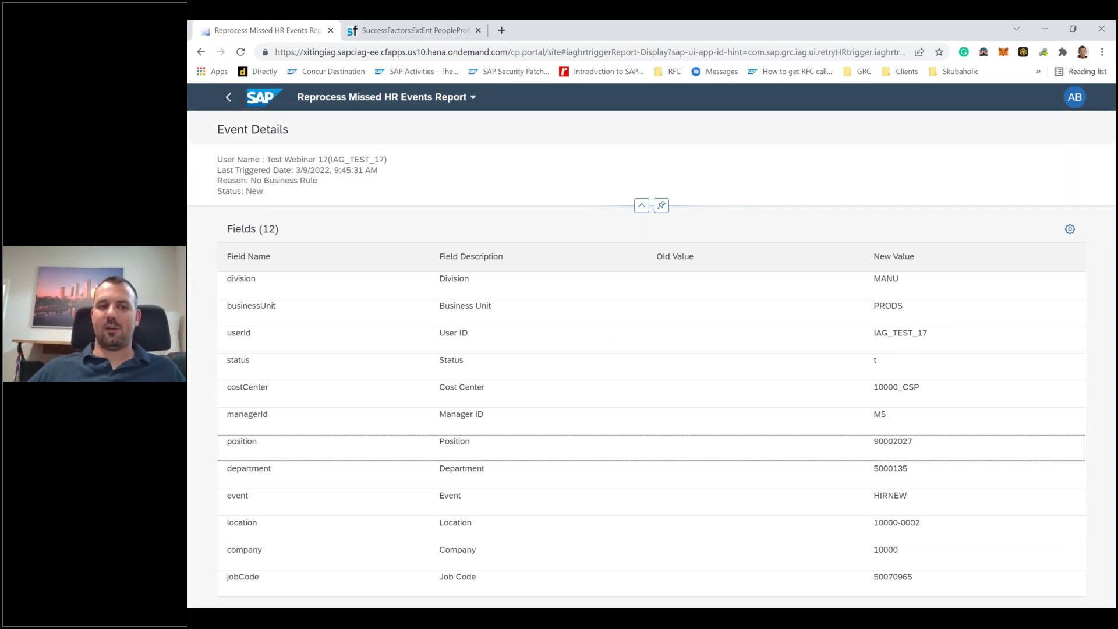
{"action": "left_click", "coordinate": [264, 97]}
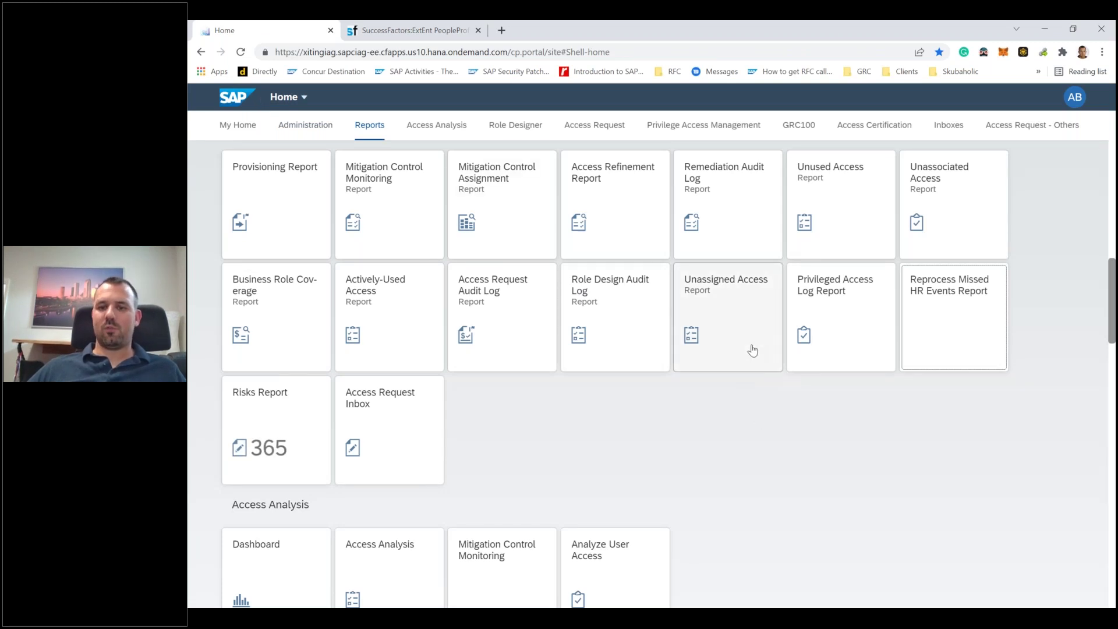
Open Configuration under Administration and launch the Business Rule editor's Manage Rule Projects.
{"action": "scroll", "coordinate": [753, 350], "scroll_direction": "up", "scroll_amount": 8}
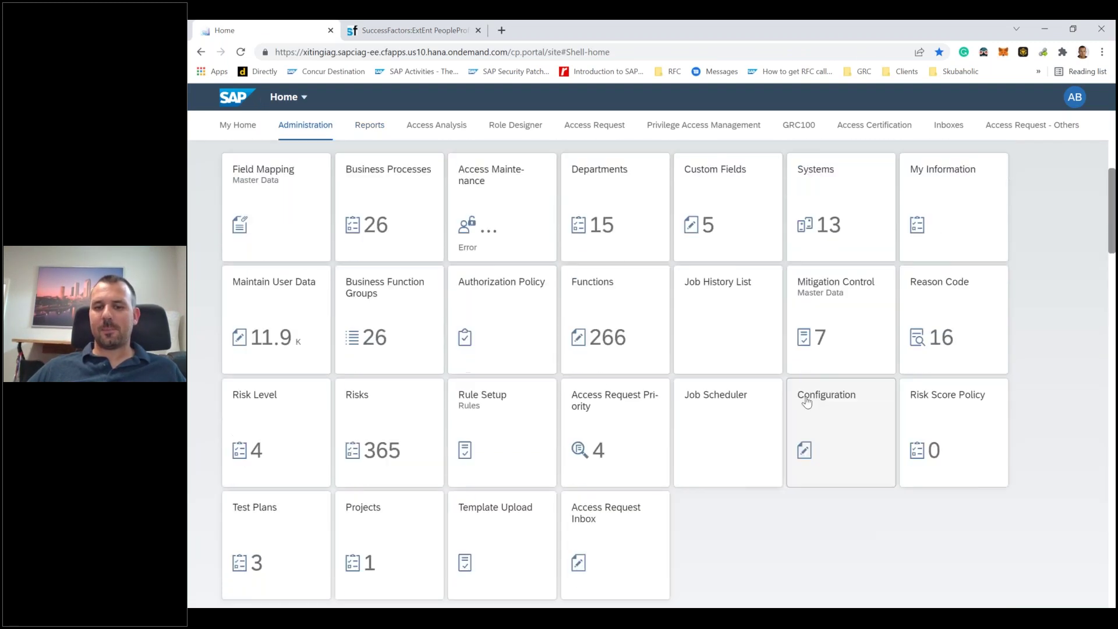
{"action": "left_click", "coordinate": [846, 407]}
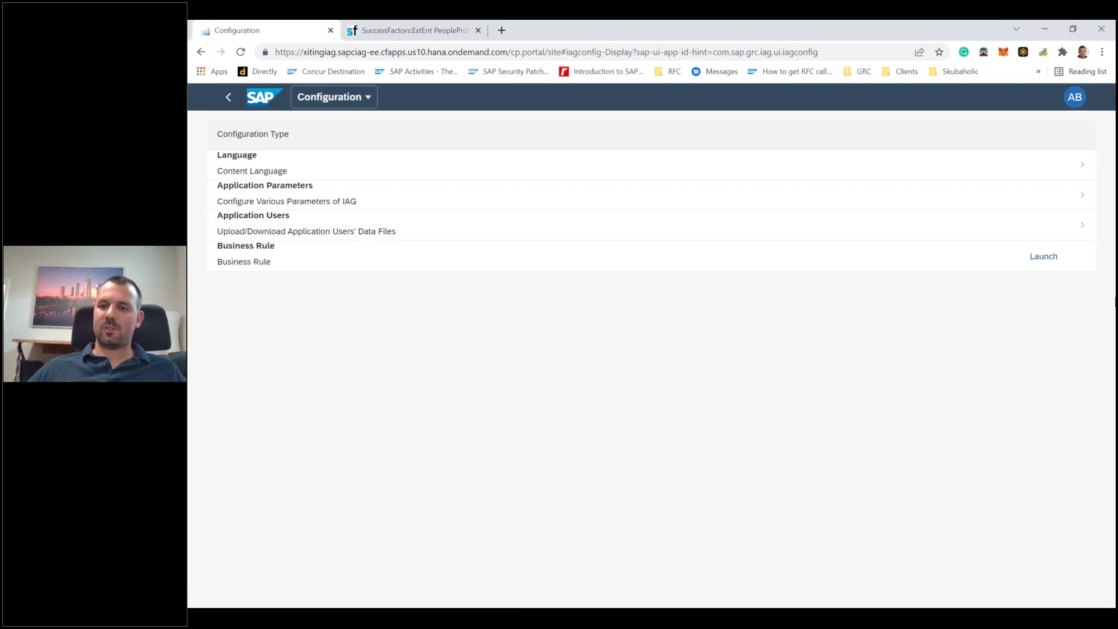
{"action": "left_click", "coordinate": [1043, 261]}
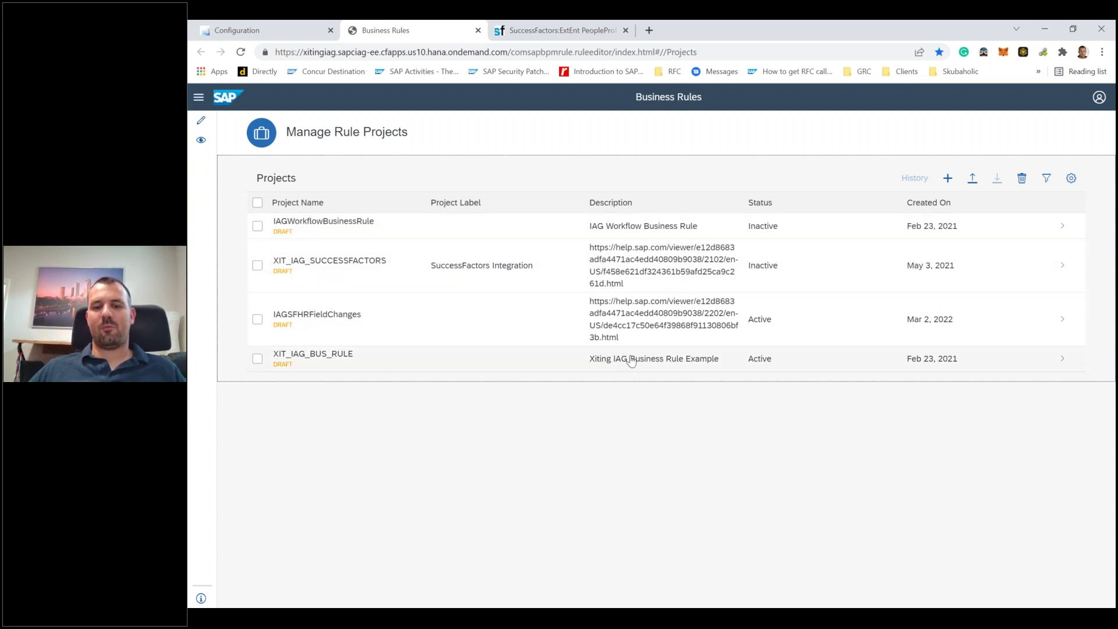
Switch the selection from XIT_IAG_BUS_RULE to IAGSFHRFieldChanges and open that project's details.
{"action": "left_click", "coordinate": [271, 366]}
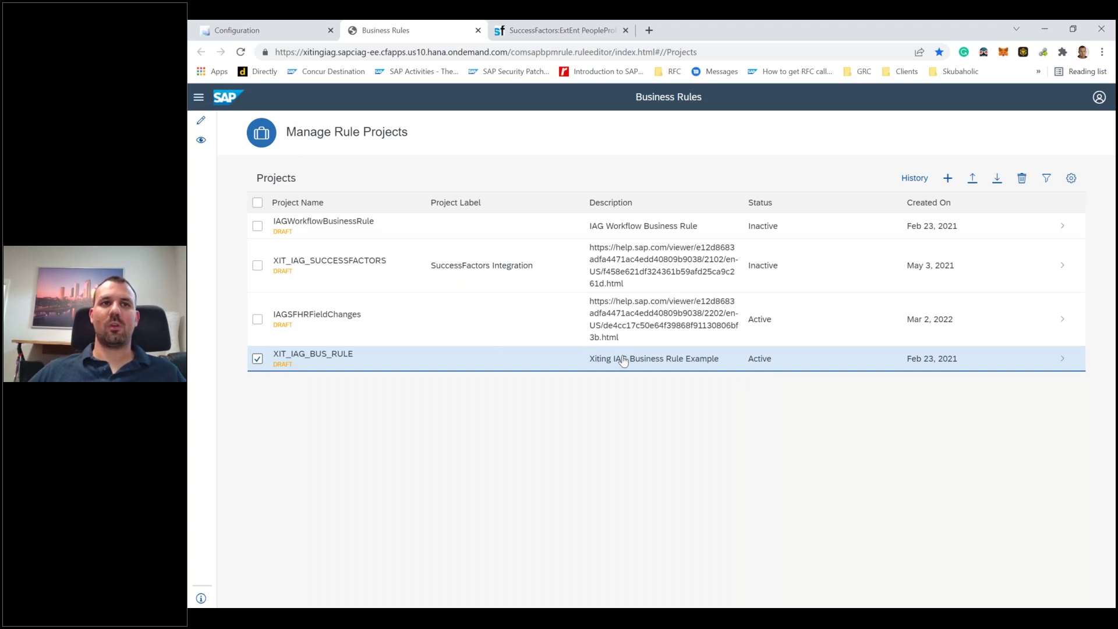
{"action": "left_click", "coordinate": [257, 359]}
{"action": "left_click", "coordinate": [257, 319]}
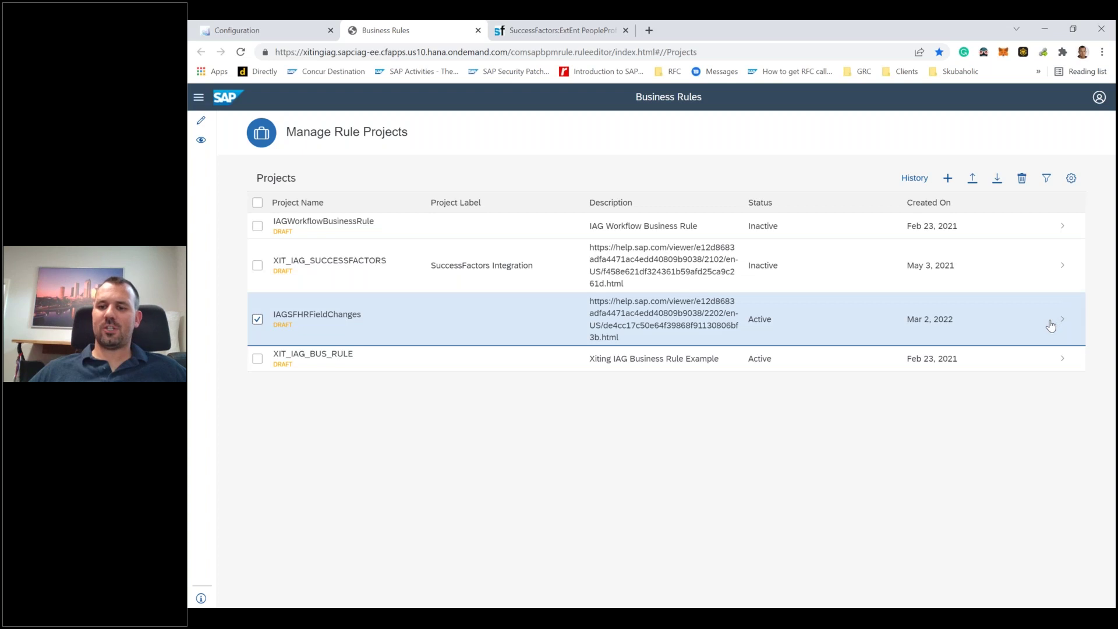
{"action": "left_click", "coordinate": [966, 320]}
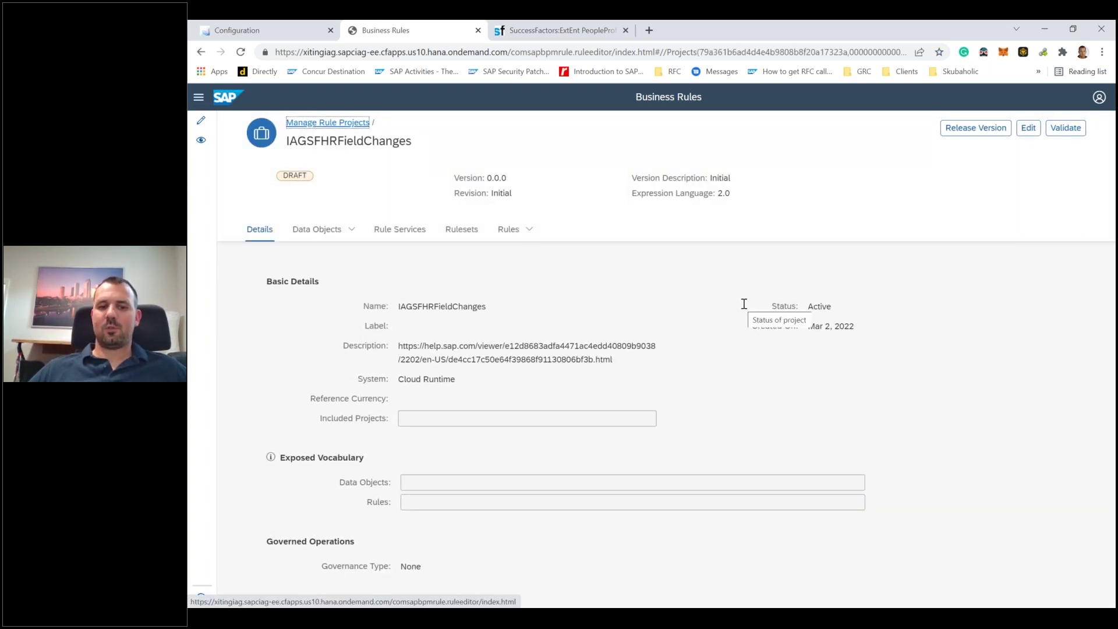
Review all attributes of the UserHRFields data object in the project's Data Objects.
{"action": "left_click", "coordinate": [306, 233]}
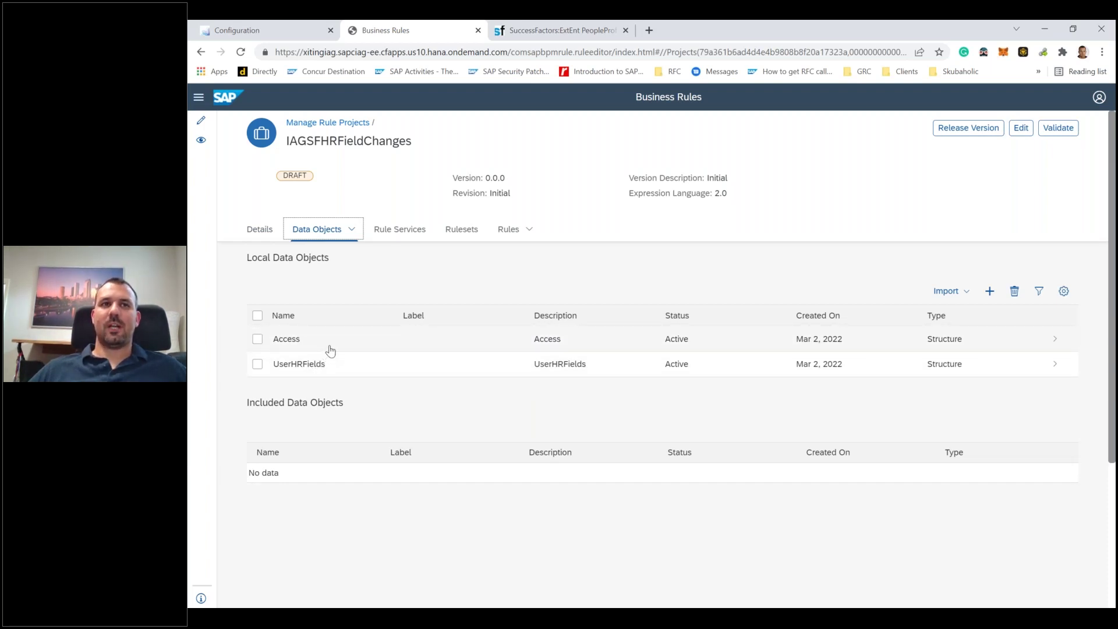
{"action": "left_click", "coordinate": [299, 365]}
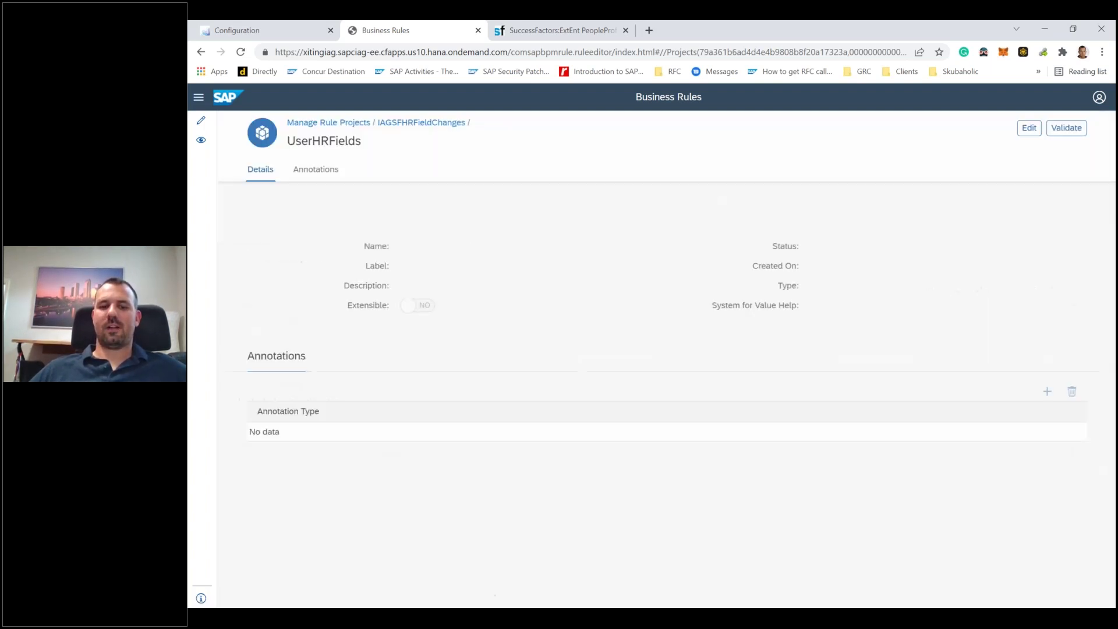
{"action": "scroll", "coordinate": [304, 360], "scroll_direction": "down", "scroll_amount": 1}
{"action": "scroll", "coordinate": [289, 275], "scroll_direction": "down", "scroll_amount": 2}
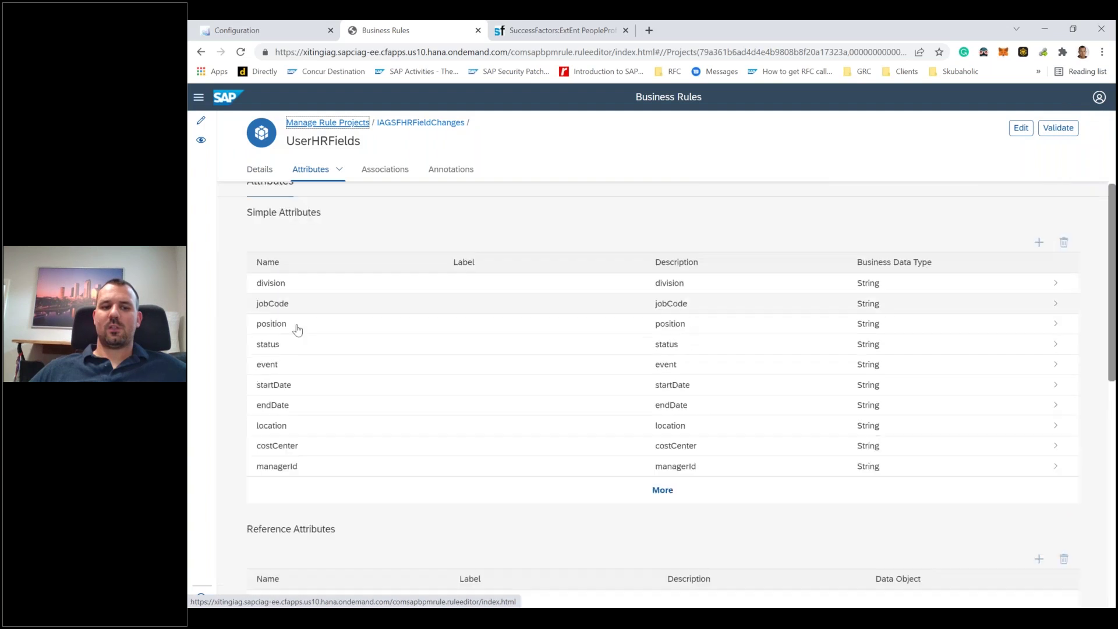
{"action": "left_click", "coordinate": [629, 492]}
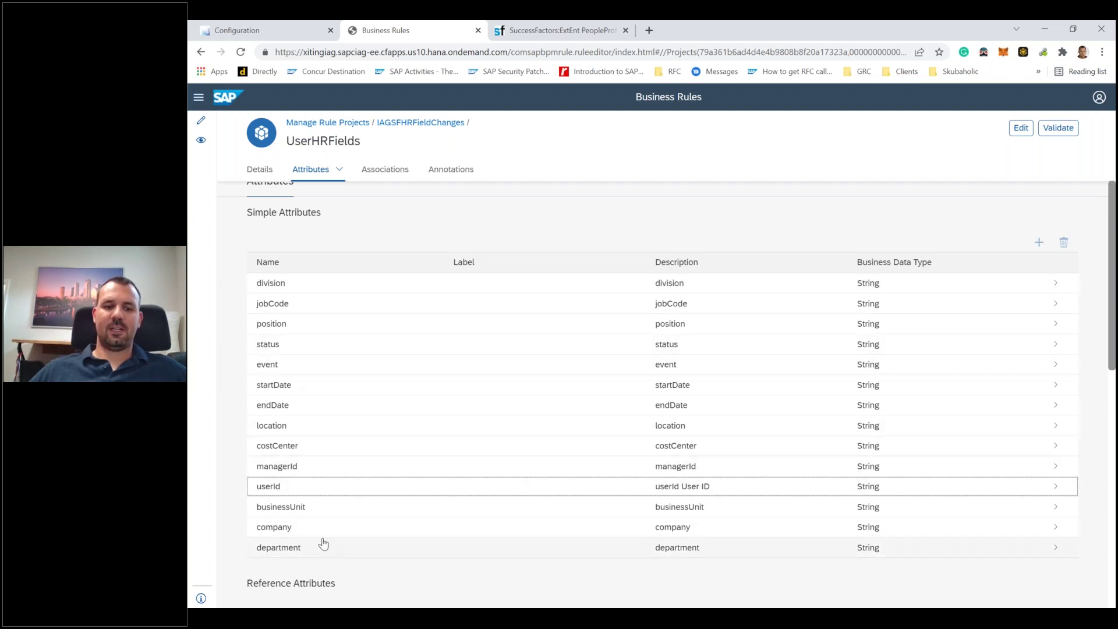
{"action": "scroll", "coordinate": [315, 364], "scroll_direction": "up", "scroll_amount": 3}
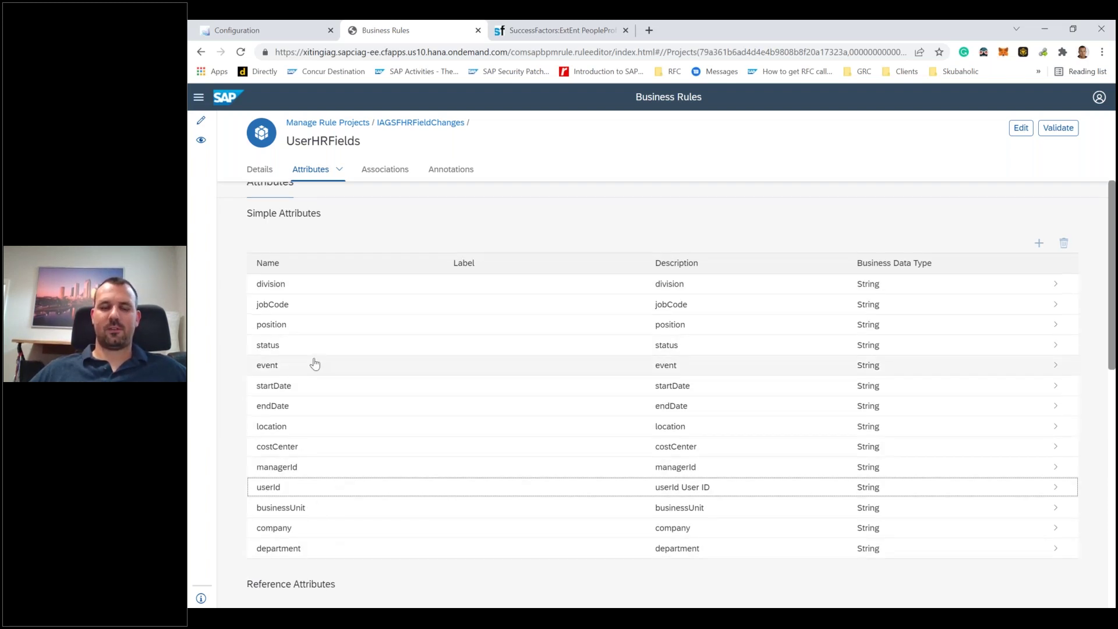
{"action": "left_click", "coordinate": [201, 52]}
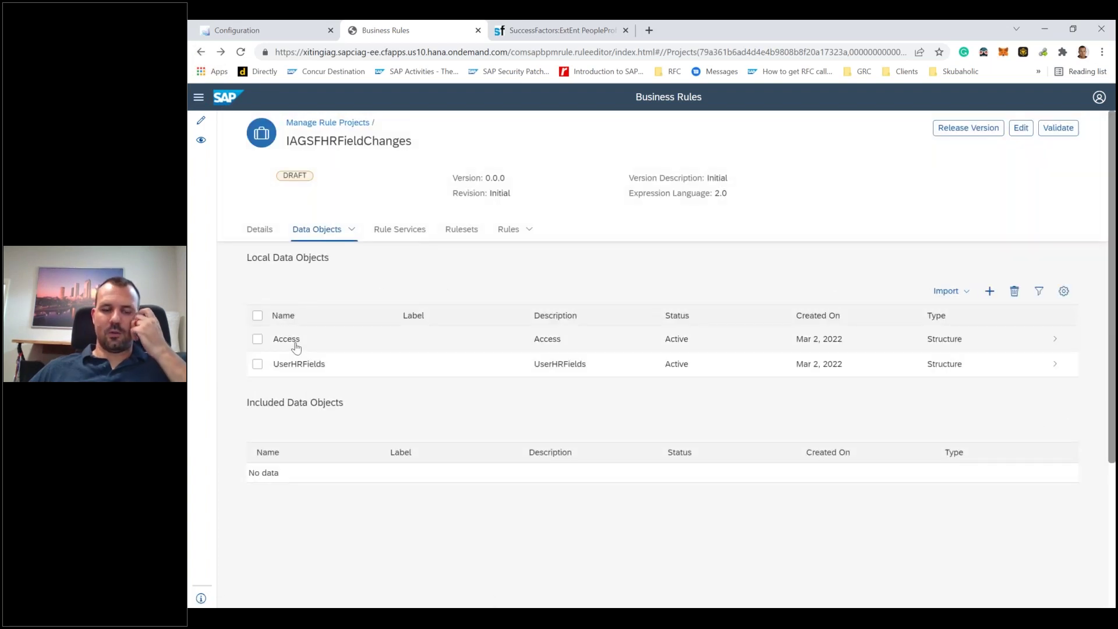
Inspect the Access data object's attributes, then return to the IAGSFHRFieldChanges project page.
{"action": "left_click", "coordinate": [296, 347]}
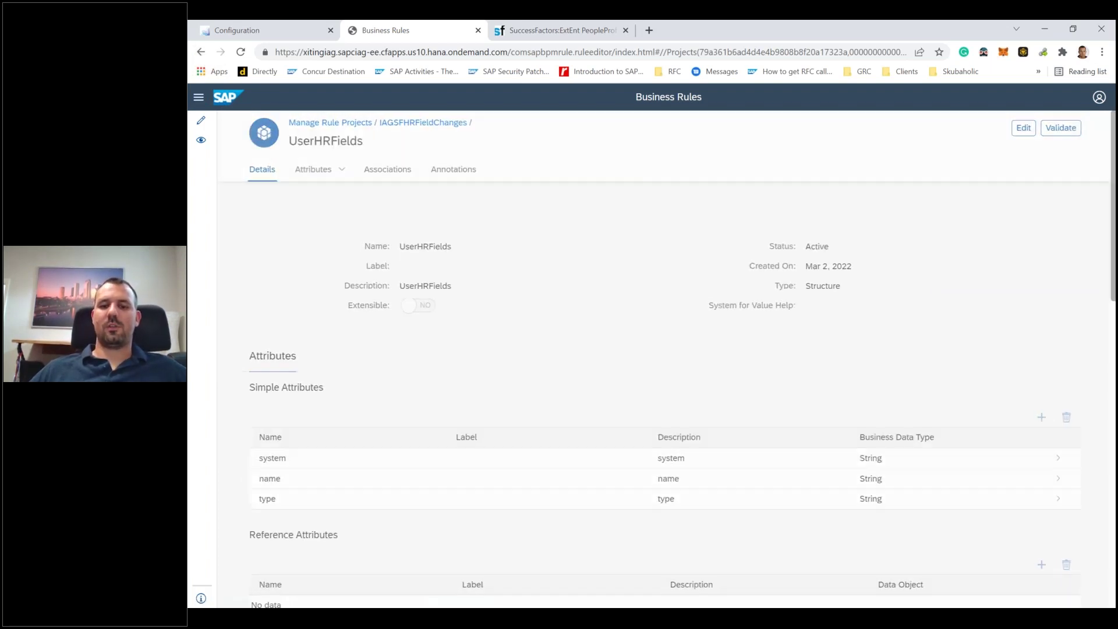
{"action": "scroll", "coordinate": [327, 340], "scroll_direction": "down", "scroll_amount": 1}
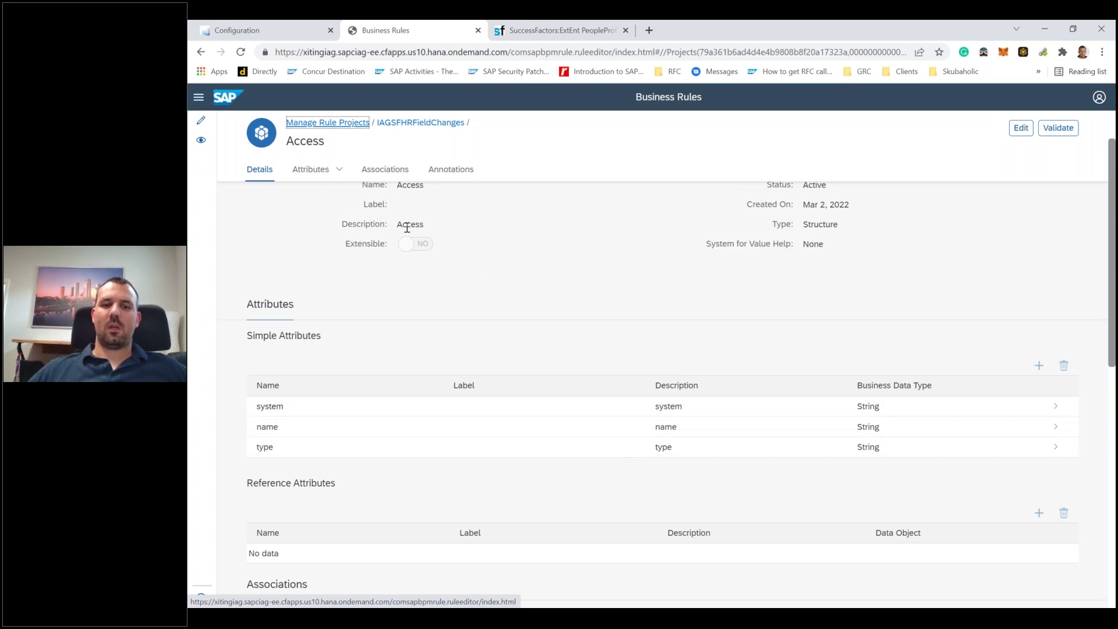
{"action": "left_click", "coordinate": [420, 122]}
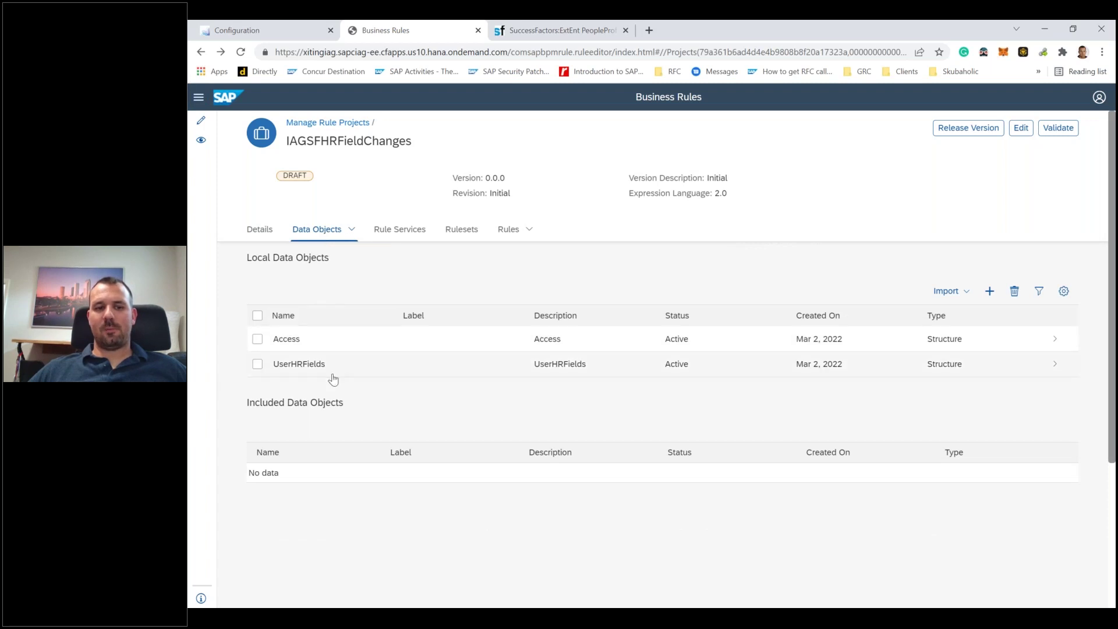
{"action": "left_click", "coordinate": [502, 232]}
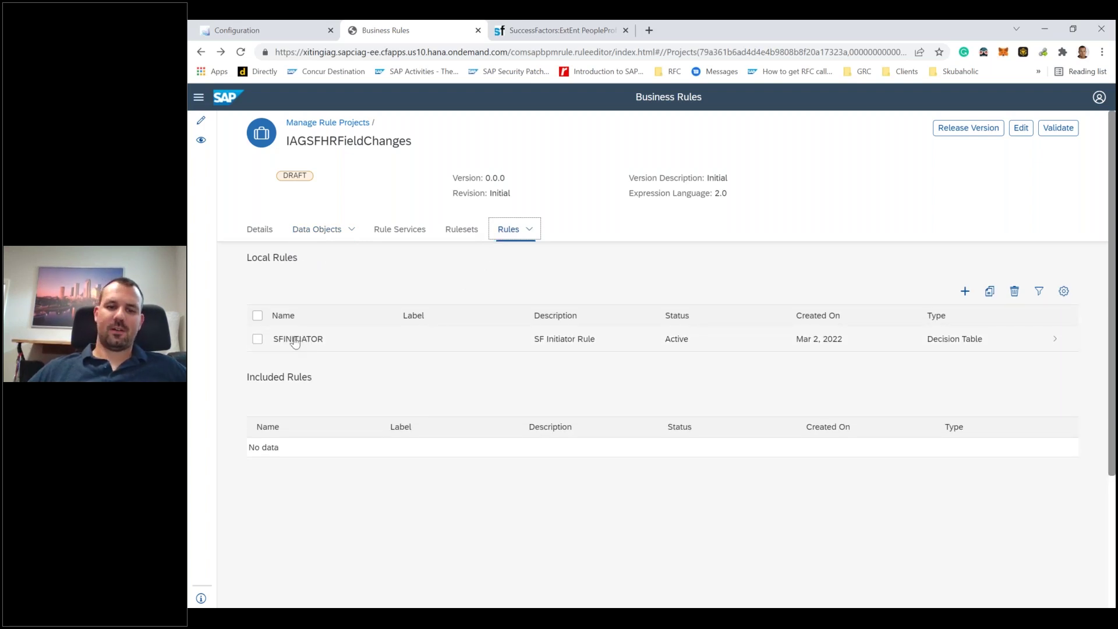
{"action": "left_click", "coordinate": [979, 348]}
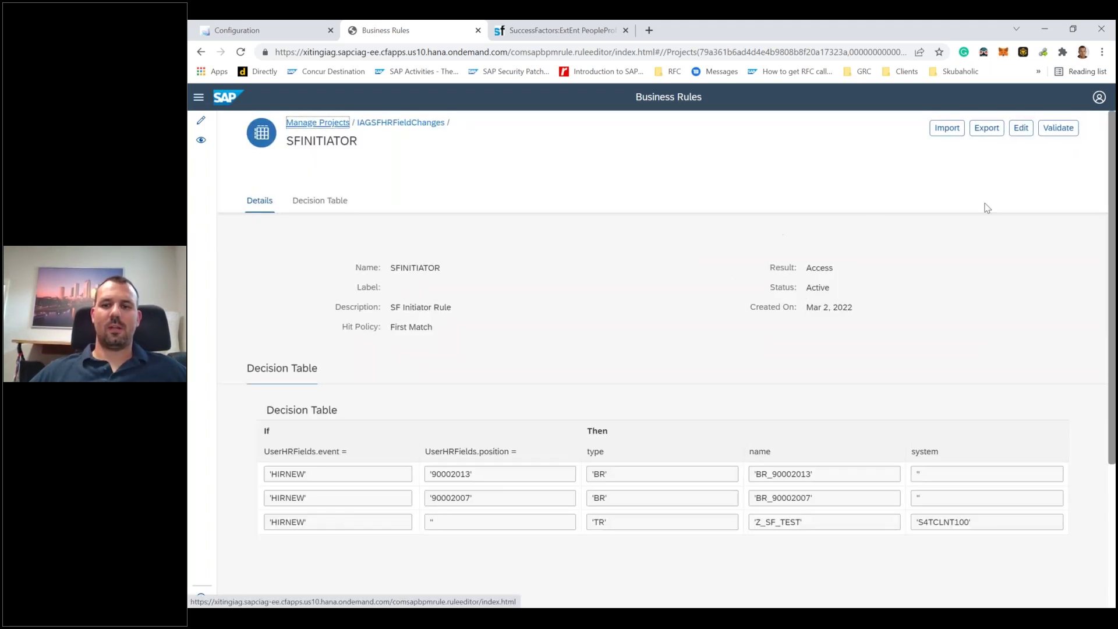
{"action": "left_click", "coordinate": [1021, 128]}
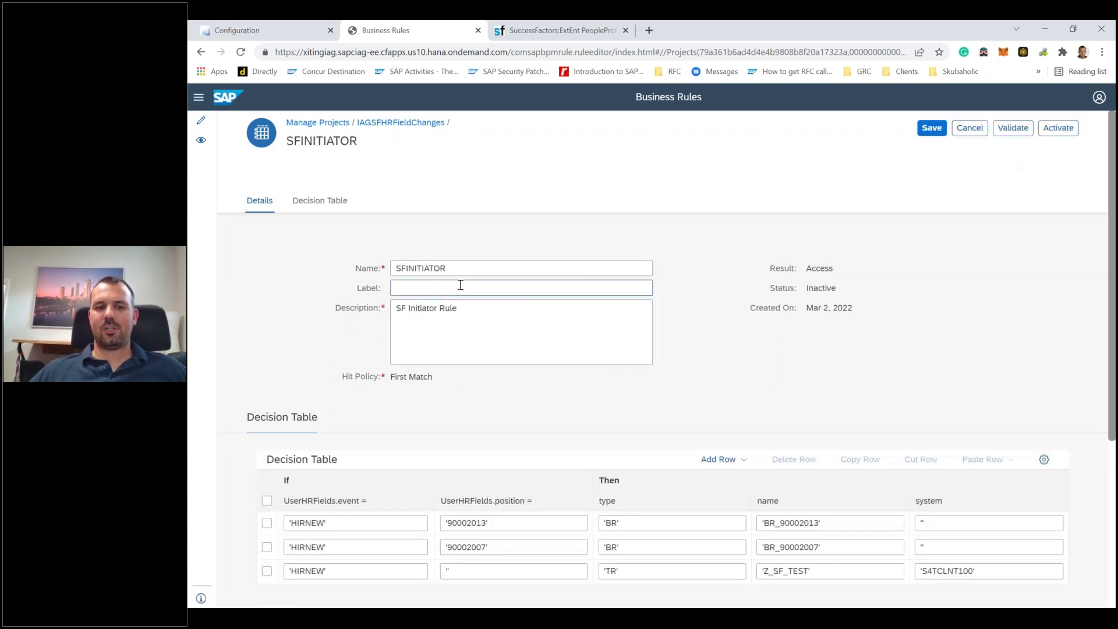
{"action": "scroll", "coordinate": [468, 287], "scroll_direction": "down", "scroll_amount": 2}
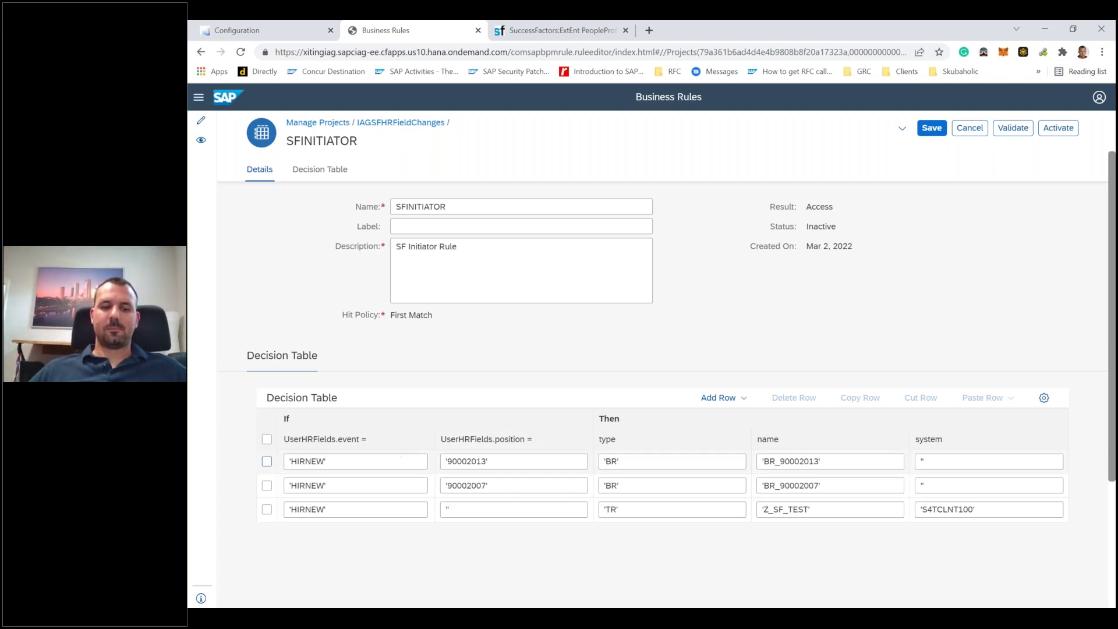
{"action": "left_click_drag", "start_coordinate": [349, 463], "coordinate": [276, 465]}
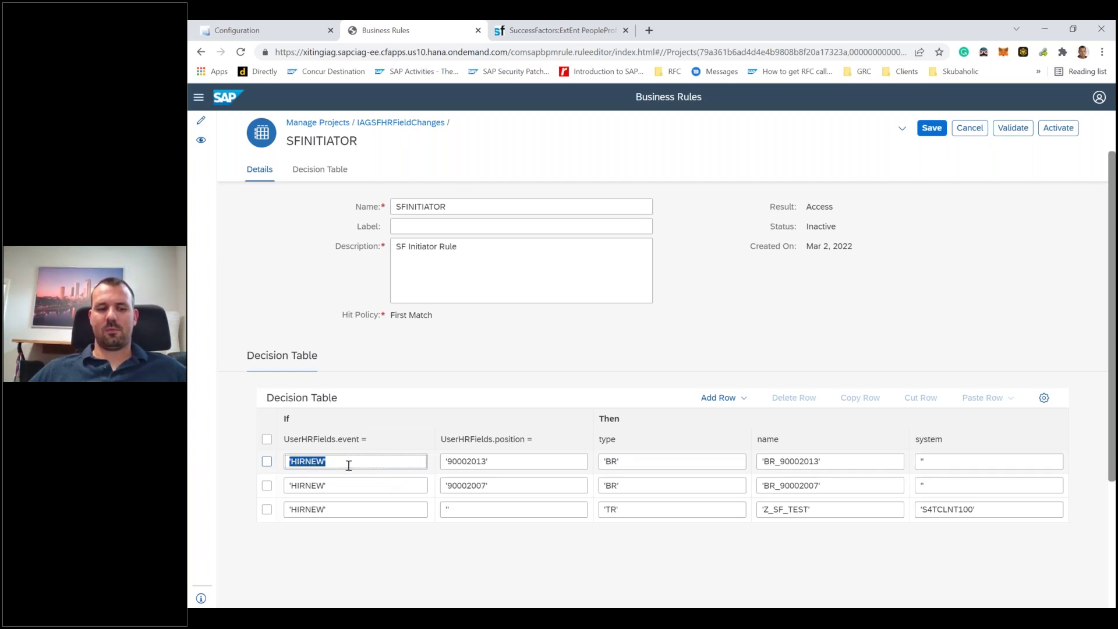
{"action": "left_click_drag", "start_coordinate": [451, 463], "coordinate": [486, 463]}
{"action": "left_click", "coordinate": [486, 462]}
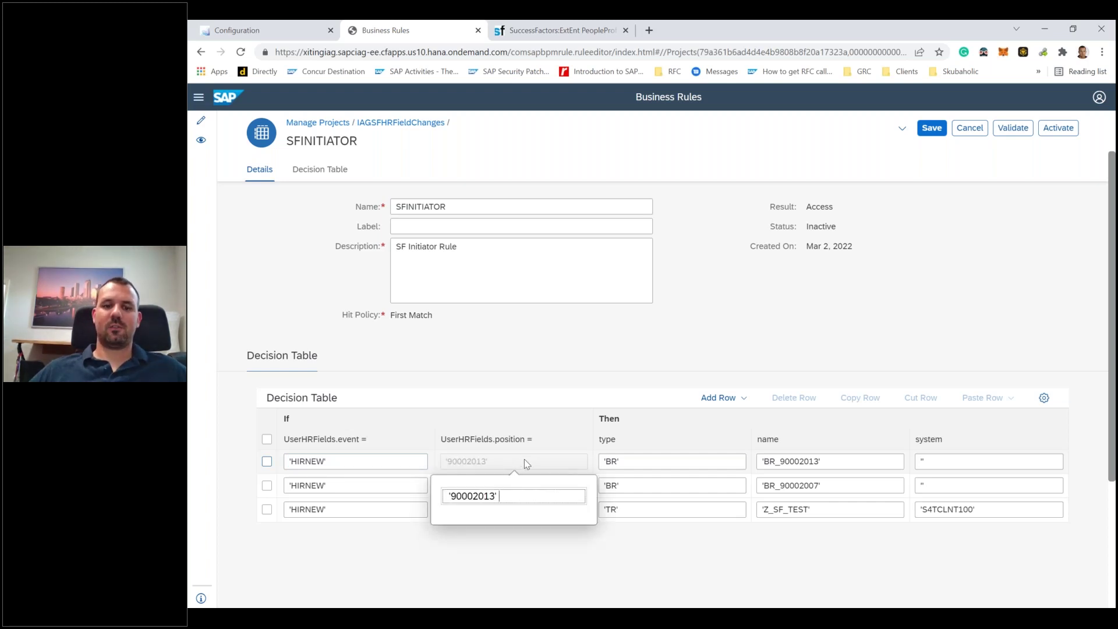
{"action": "left_click", "coordinate": [554, 432]}
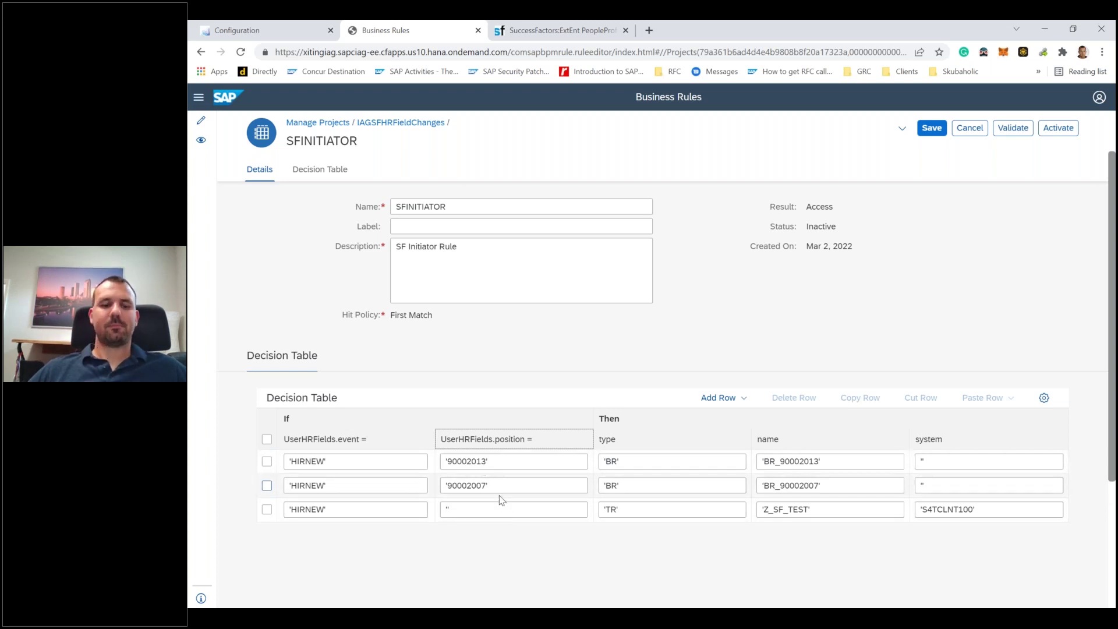
Copy the 90002007 rule row and insert the copy directly after it.
{"action": "left_click", "coordinate": [721, 397]}
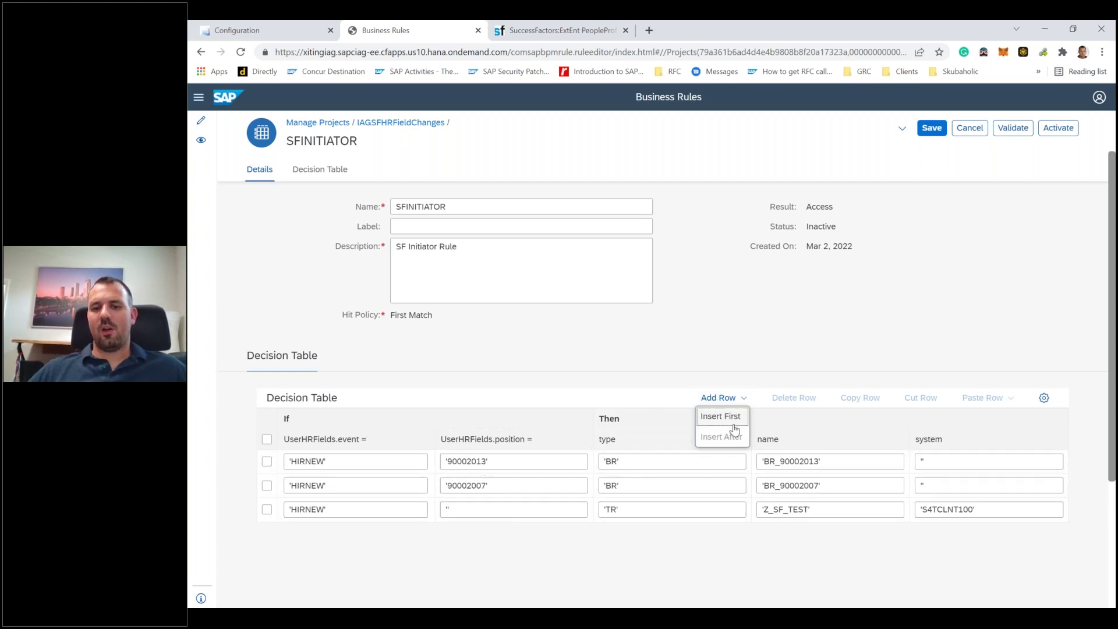
{"action": "left_click", "coordinate": [267, 485]}
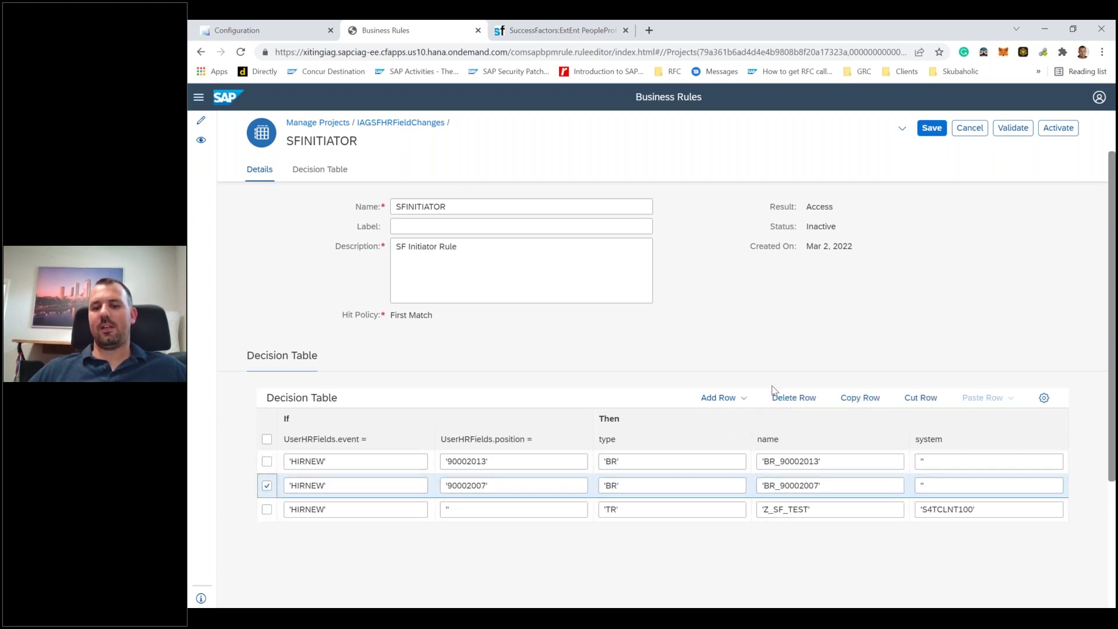
{"action": "left_click", "coordinate": [871, 400]}
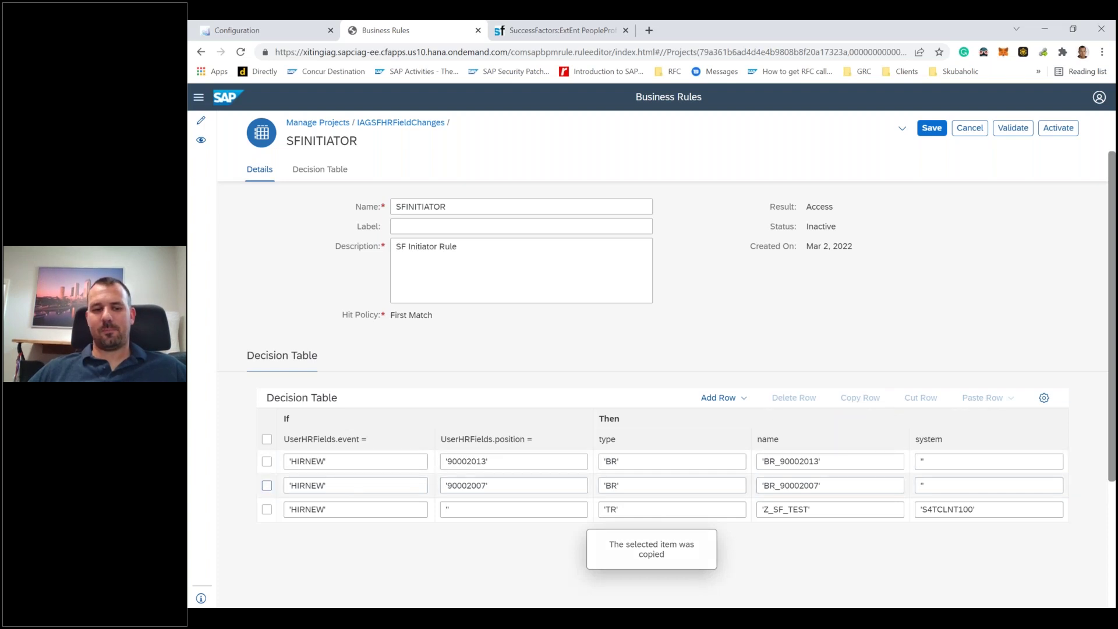
{"action": "left_click", "coordinate": [267, 485]}
{"action": "left_click", "coordinate": [983, 398]}
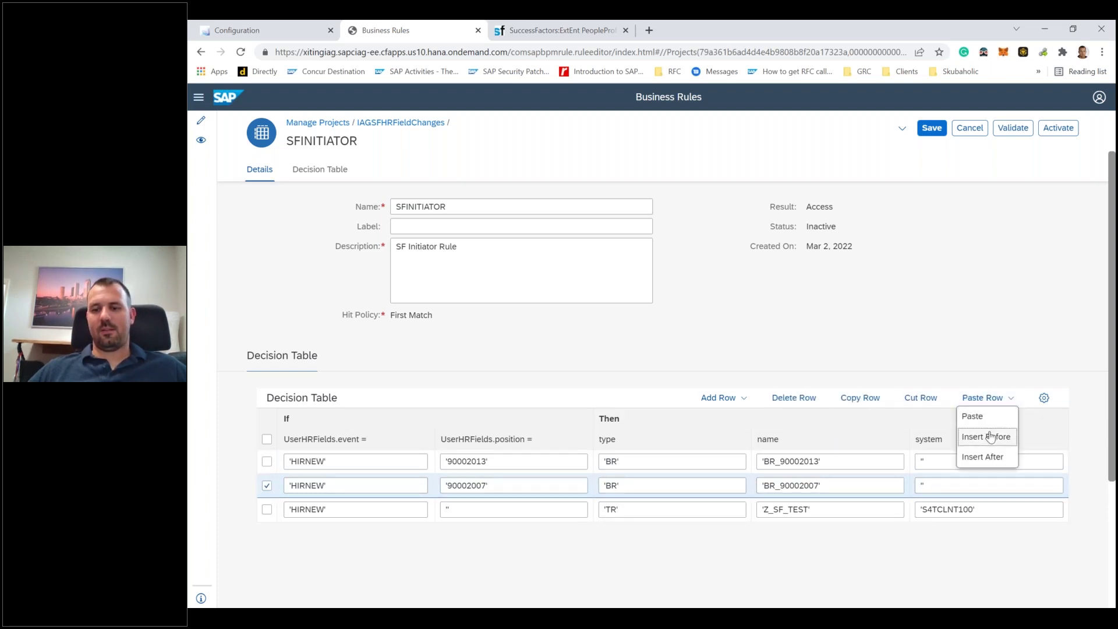
{"action": "left_click", "coordinate": [990, 456]}
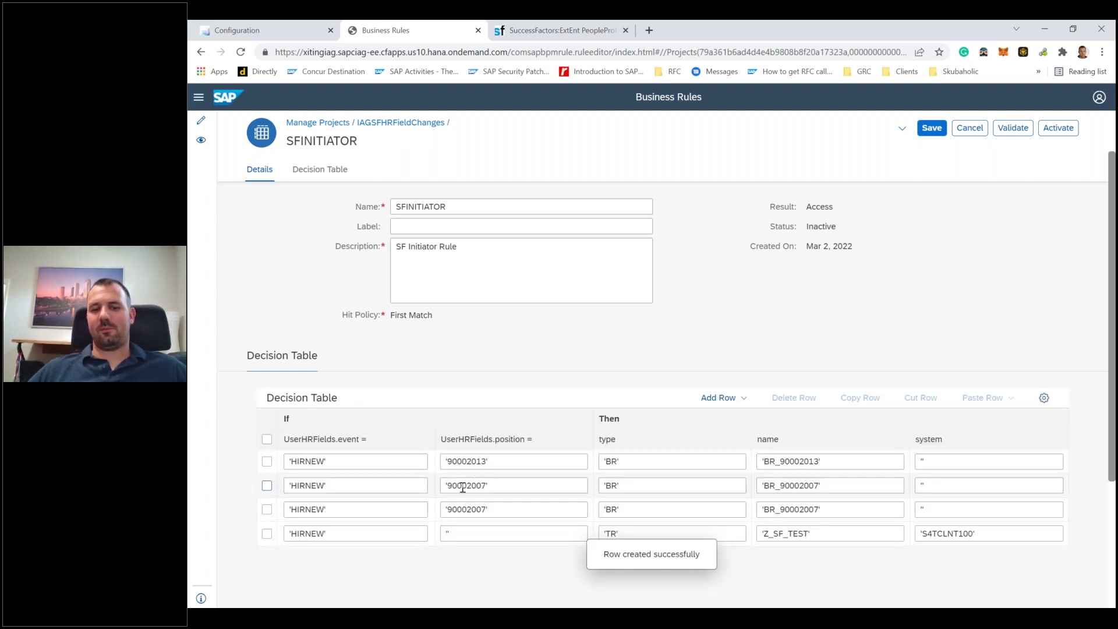
Change the new row's position to 90002027, keeping the name BR_90002007.
{"action": "left_click", "coordinate": [506, 511]}
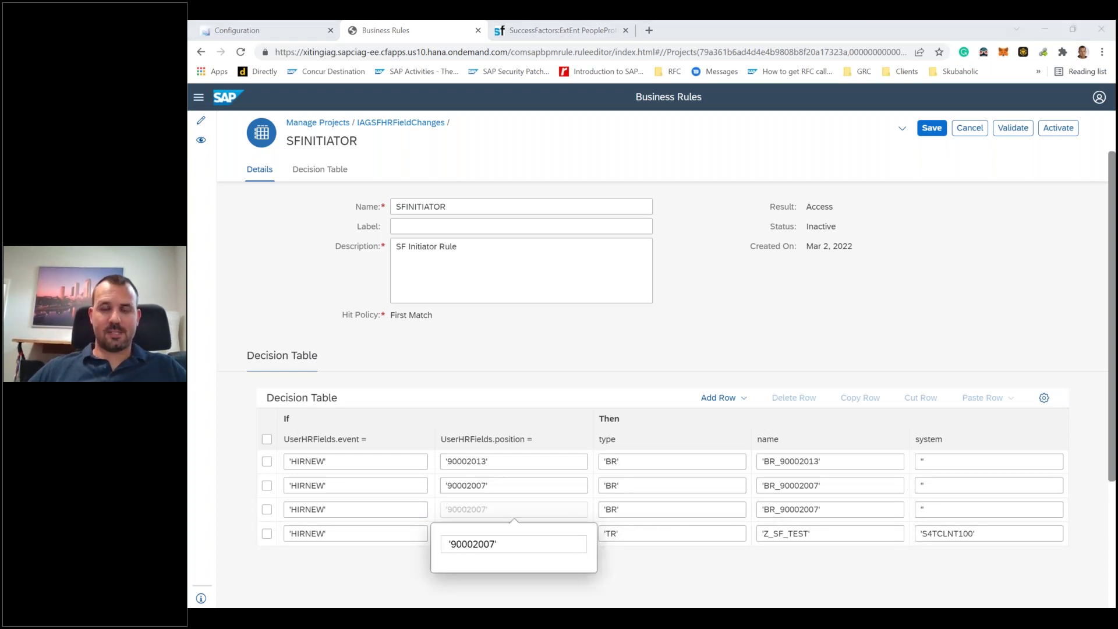
{"action": "left_click", "coordinate": [496, 547]}
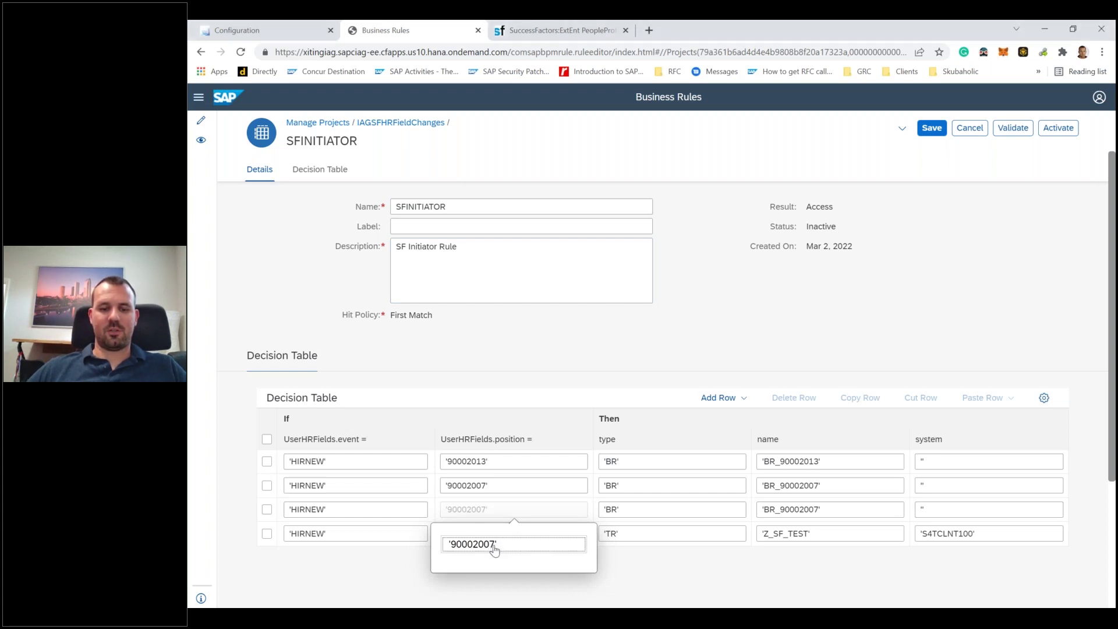
{"action": "left_click_drag", "start_coordinate": [494, 550], "coordinate": [452, 552]}
{"action": "key", "text": "ctrl+v"}
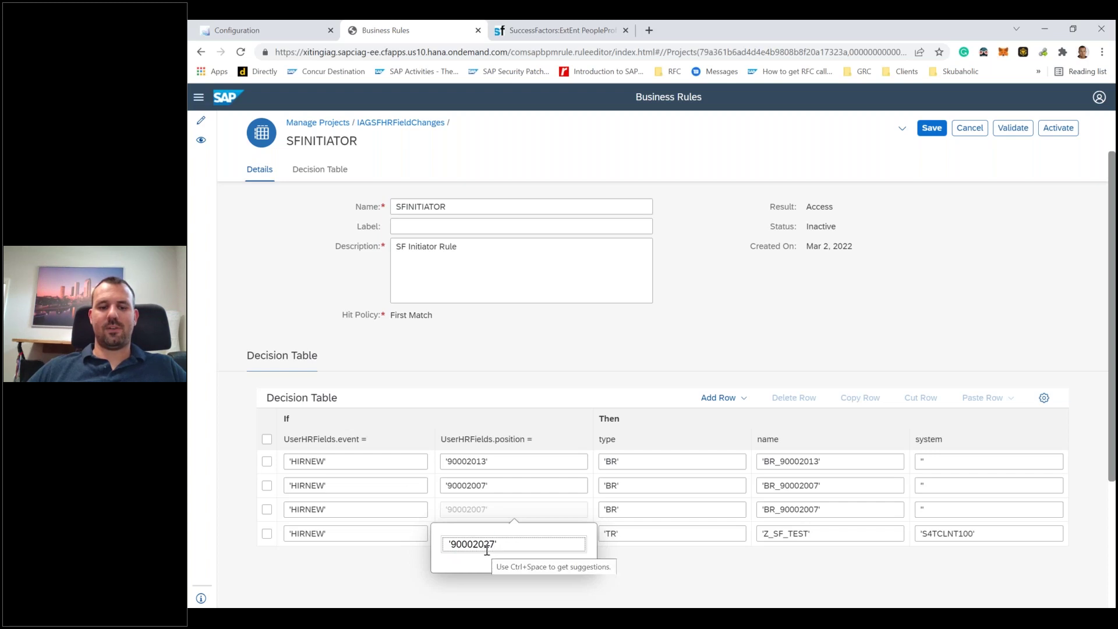
{"action": "left_click", "coordinate": [867, 511]}
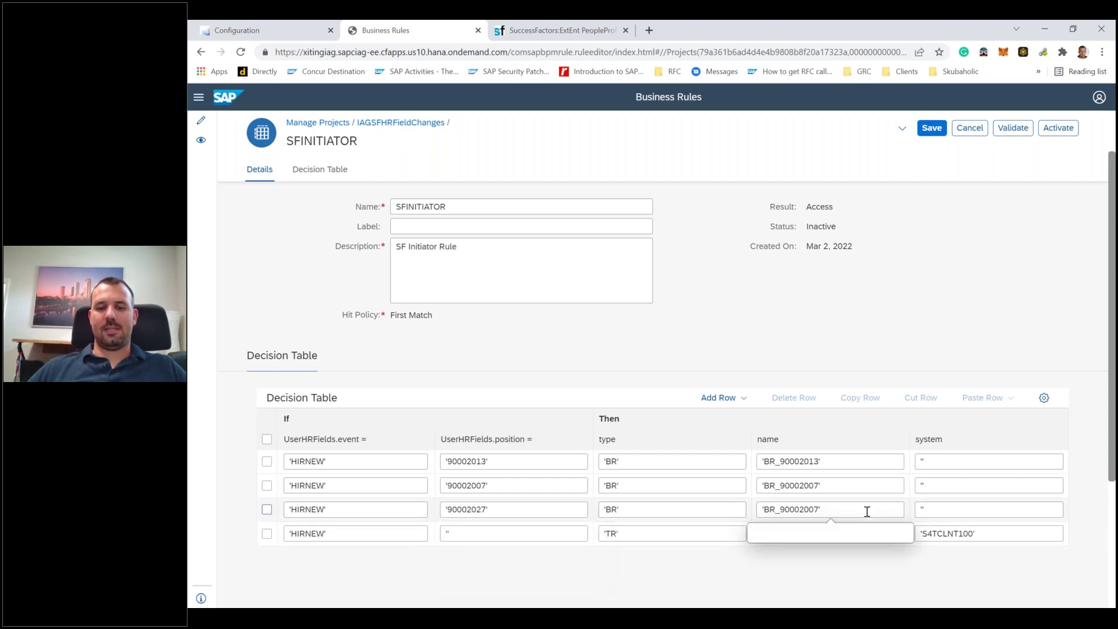
{"action": "left_click", "coordinate": [836, 512]}
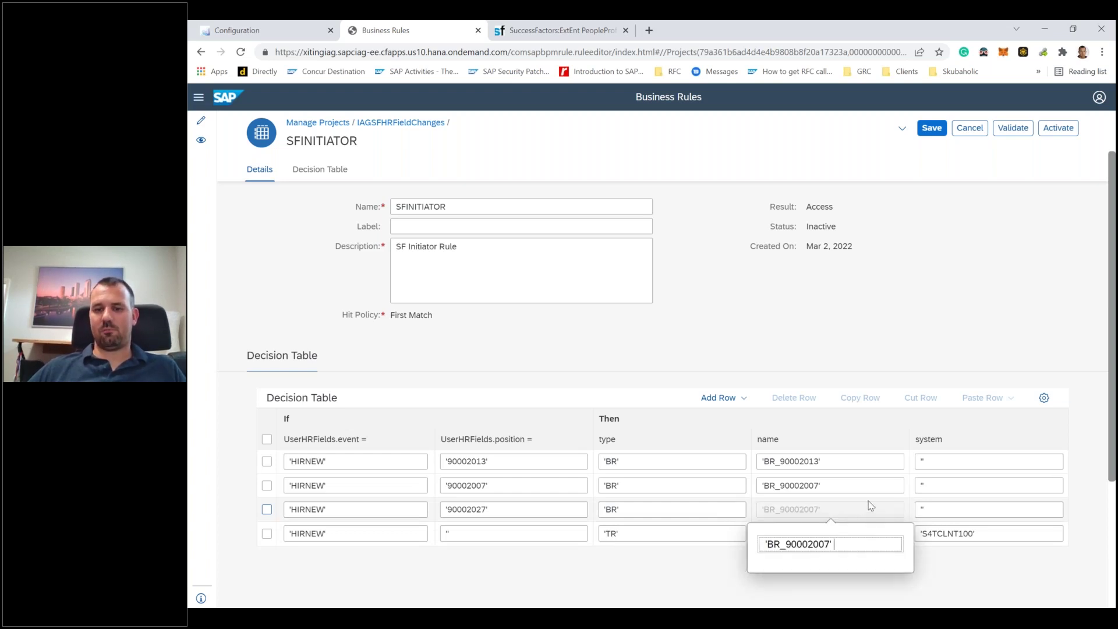
{"action": "left_click", "coordinate": [893, 302]}
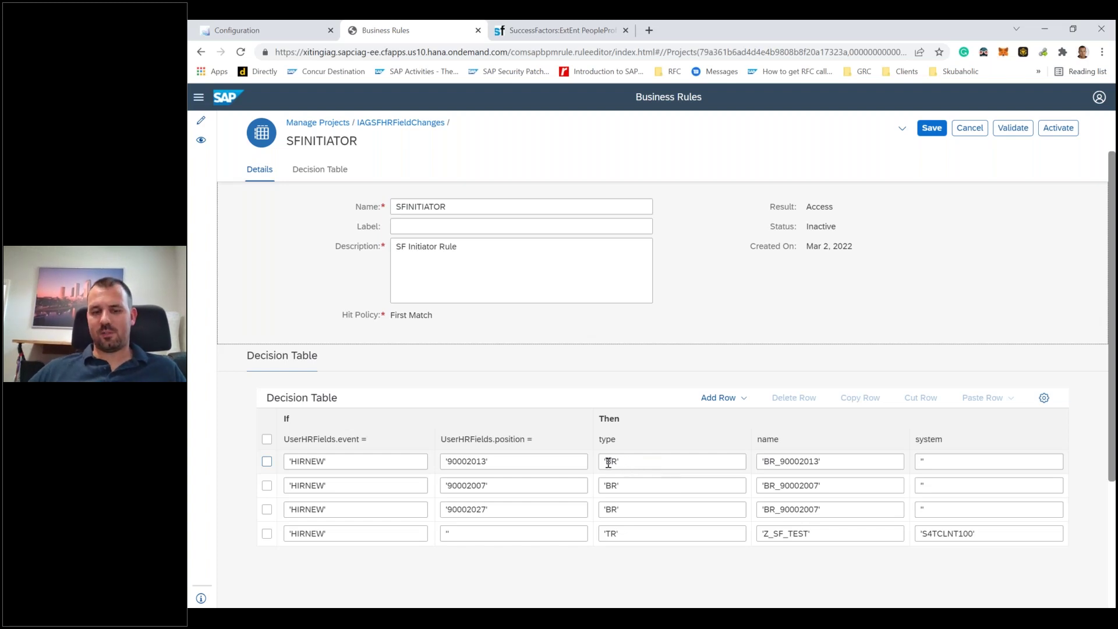
{"action": "left_click", "coordinate": [613, 534]}
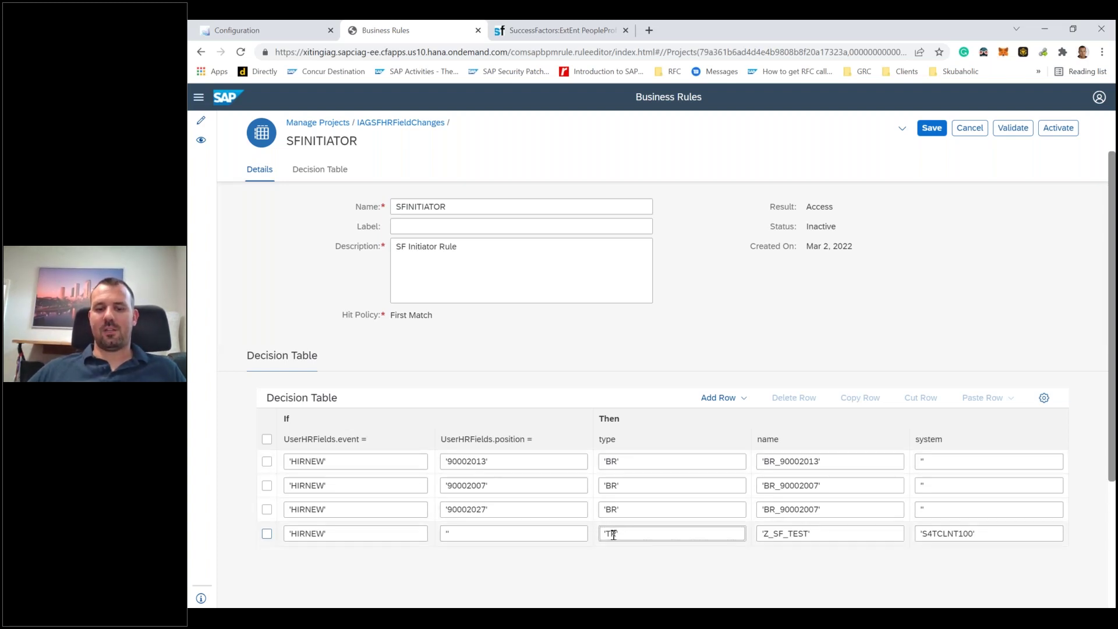
{"action": "left_click", "coordinate": [613, 534]}
{"action": "left_click", "coordinate": [613, 534]}
{"action": "left_click", "coordinate": [612, 535]}
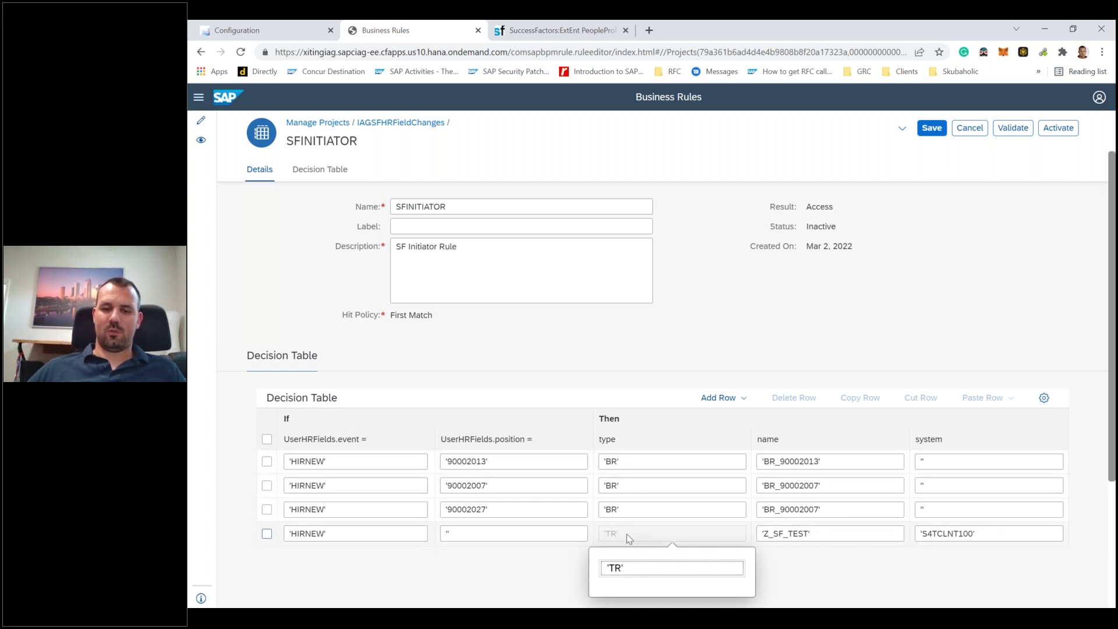
{"action": "left_click", "coordinate": [656, 359]}
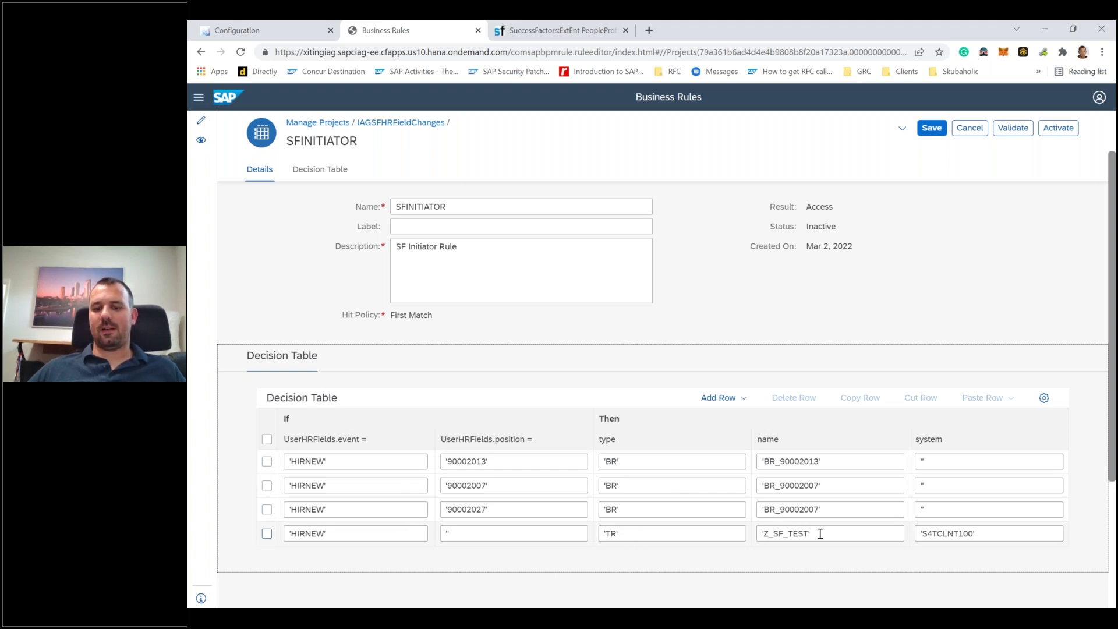
{"action": "left_click", "coordinate": [774, 540]}
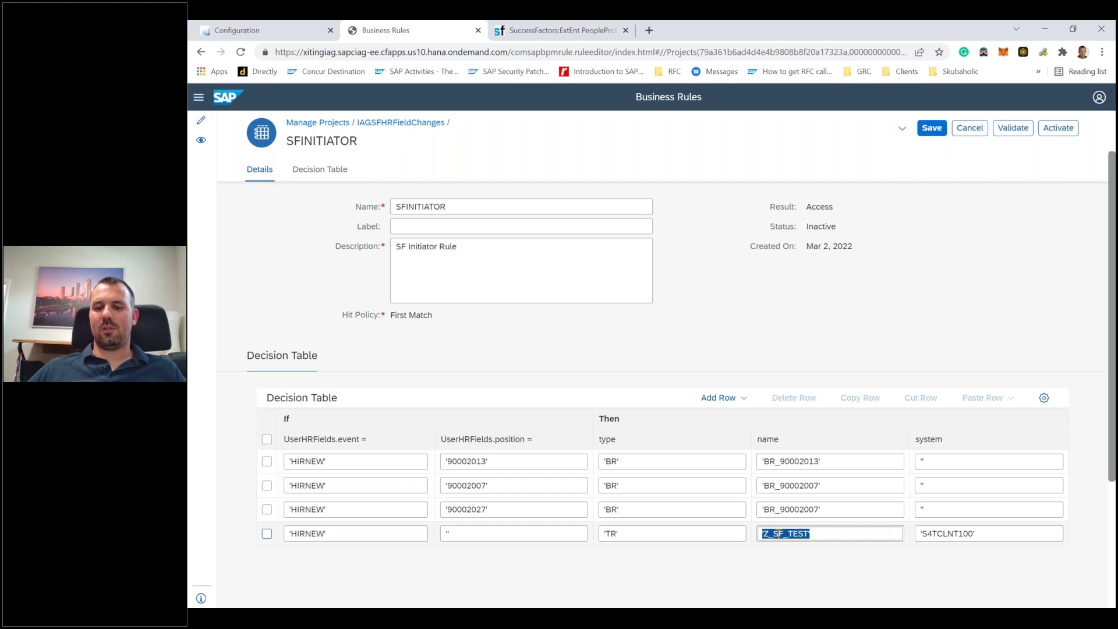
{"action": "left_click", "coordinate": [919, 533]}
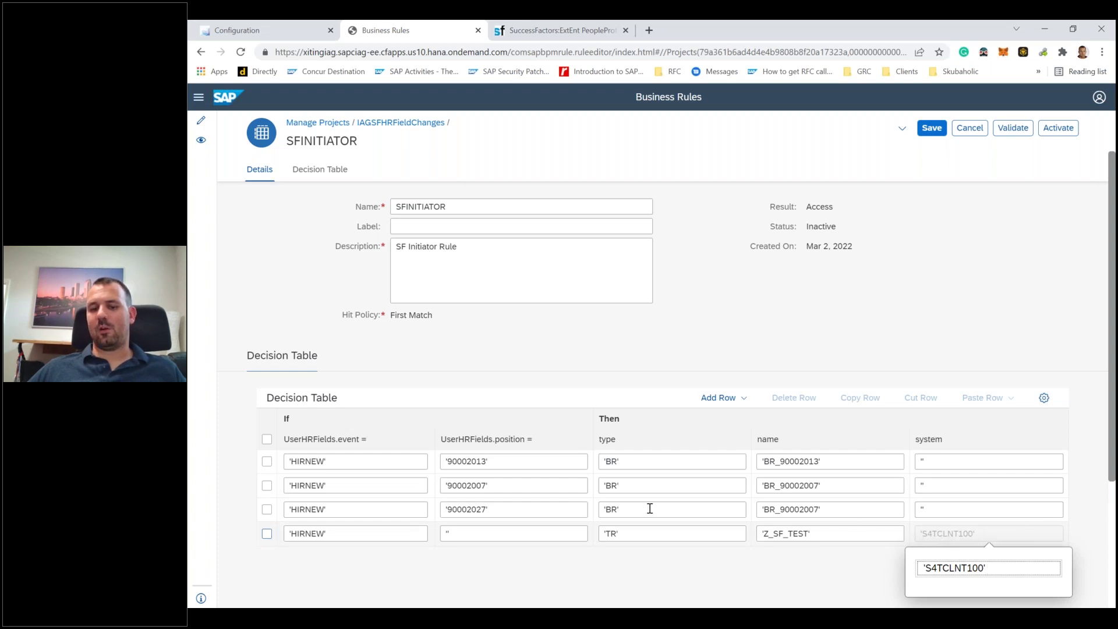
{"action": "left_click", "coordinate": [1087, 491]}
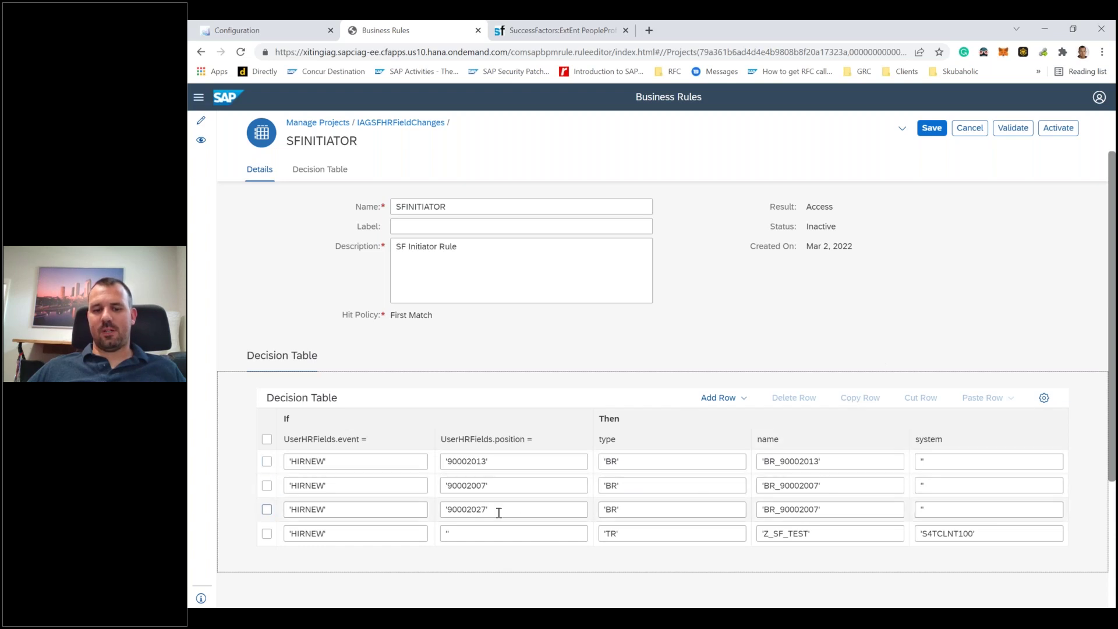
Activate the edited SFINITIATOR rule and deploy the IAGRequestAccessData service to Cloud Runtime.
{"action": "left_click", "coordinate": [1052, 133]}
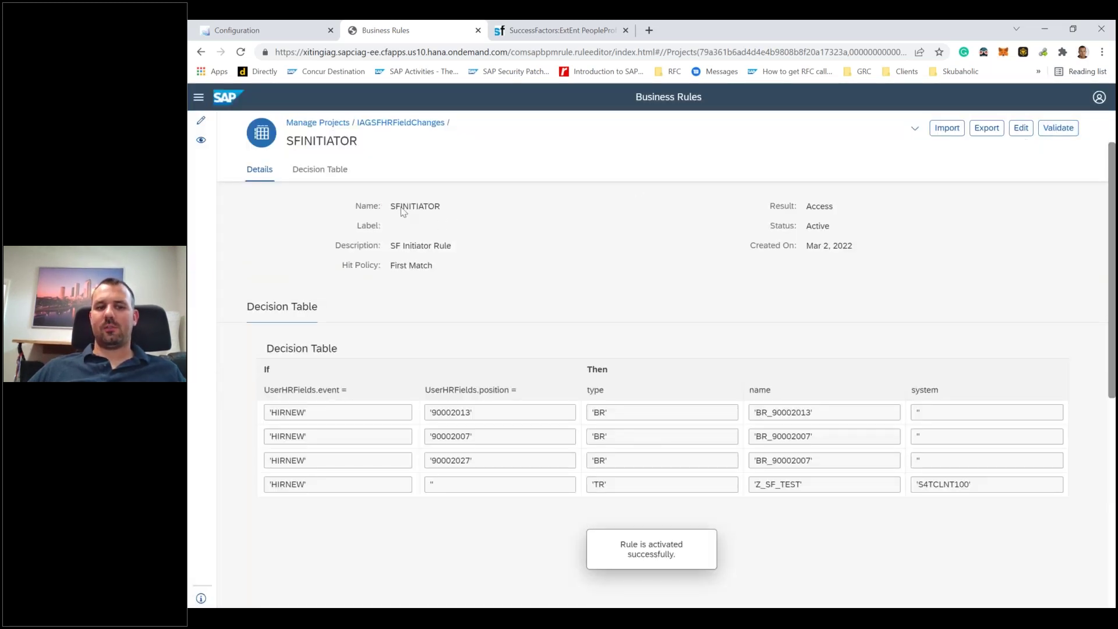
{"action": "left_click", "coordinate": [400, 122]}
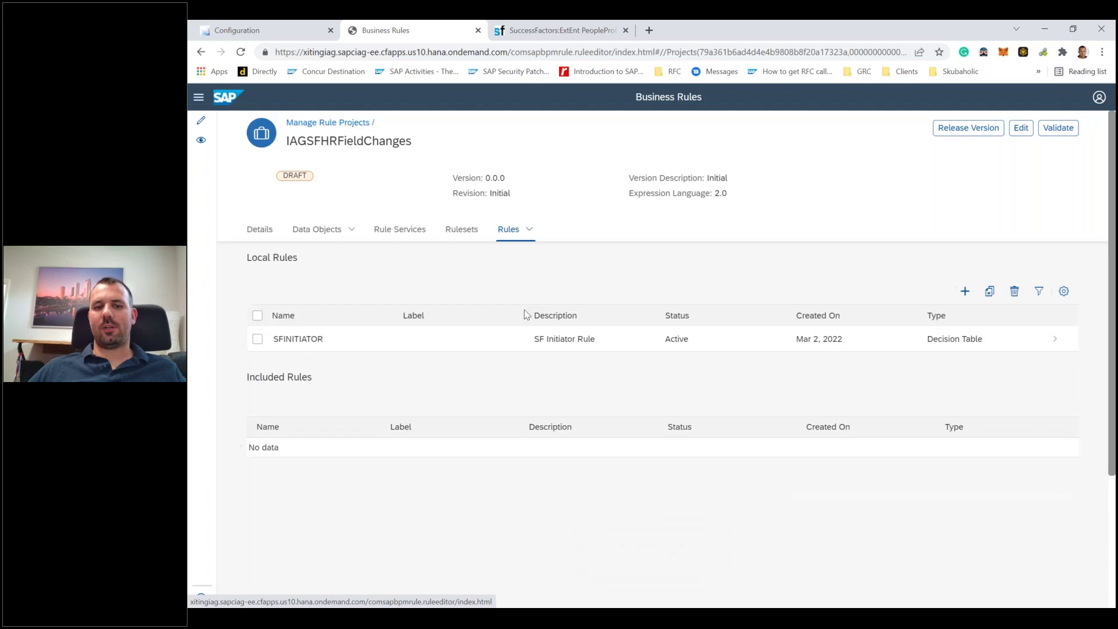
{"action": "left_click", "coordinate": [455, 230]}
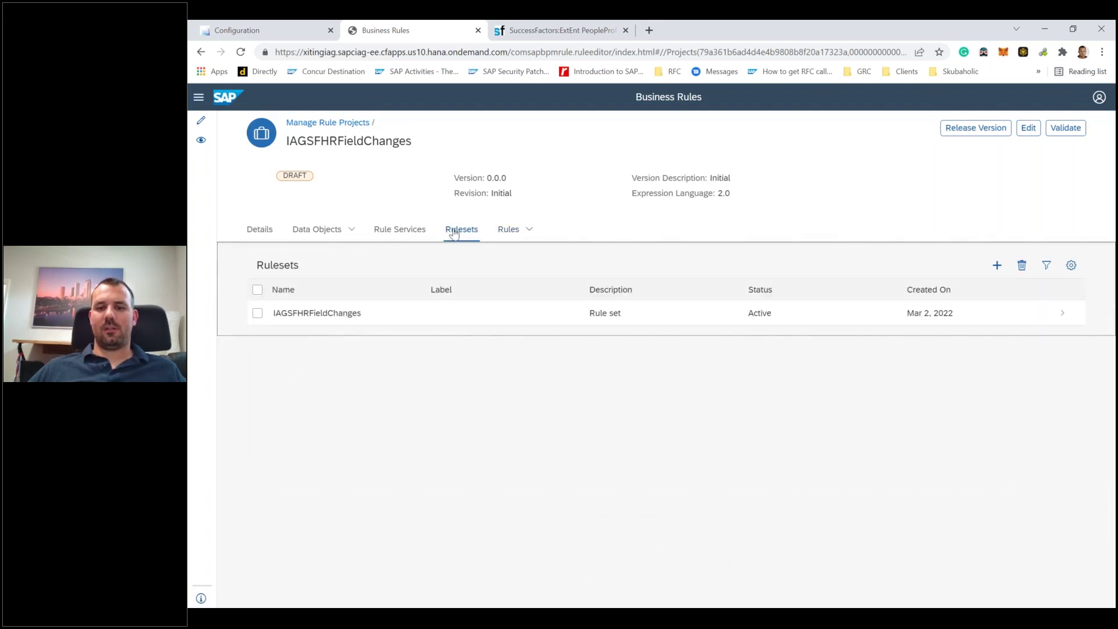
{"action": "left_click", "coordinate": [389, 233]}
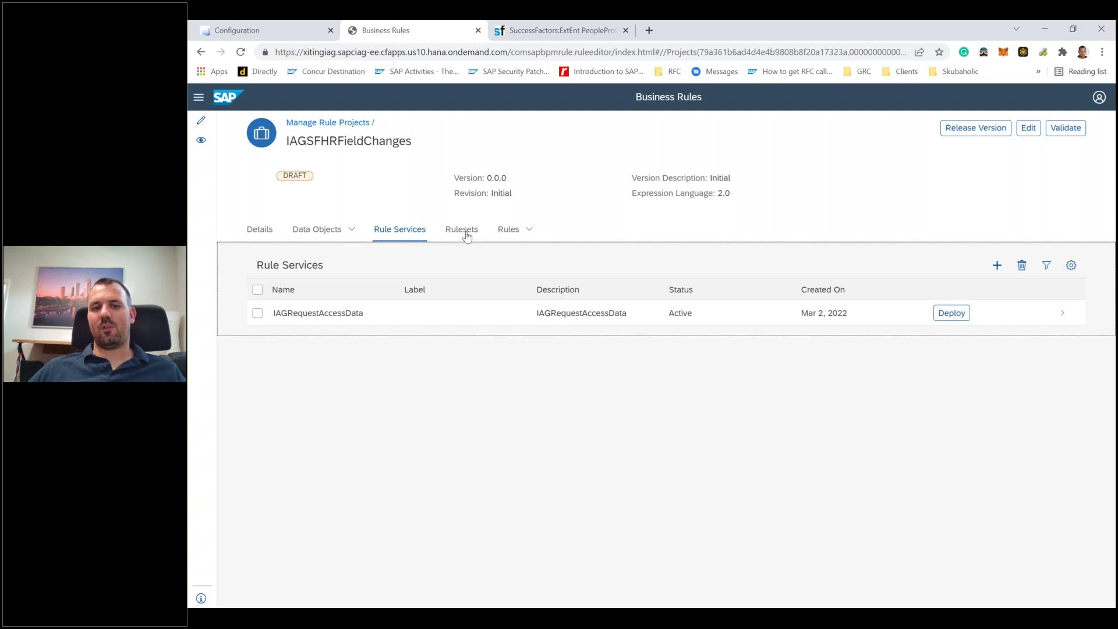
{"action": "left_click", "coordinate": [952, 315]}
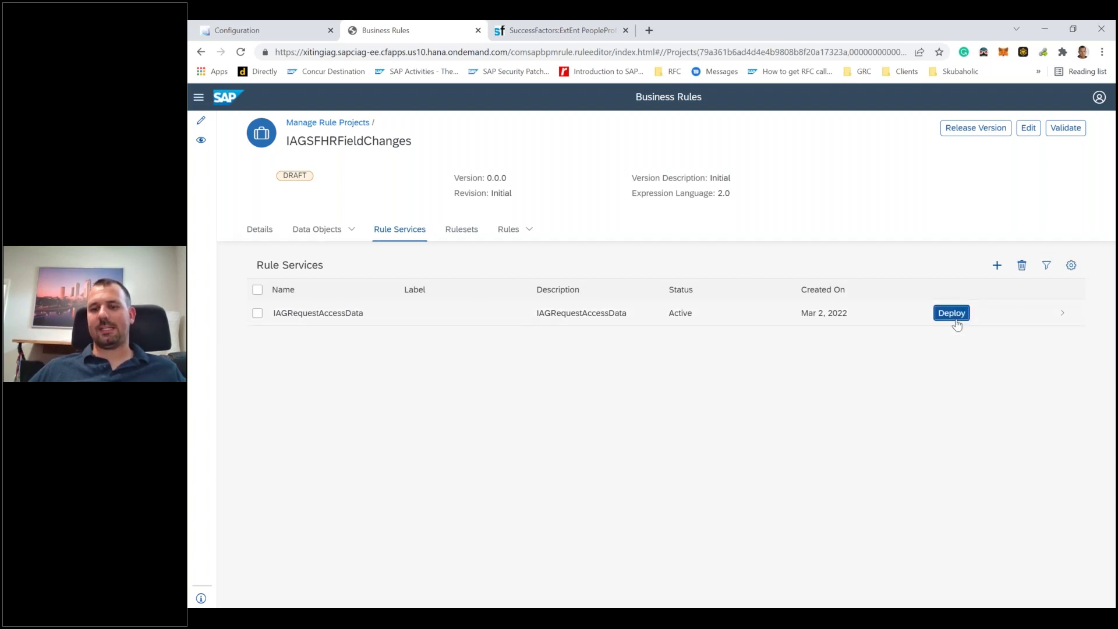
{"action": "left_click", "coordinate": [586, 346]}
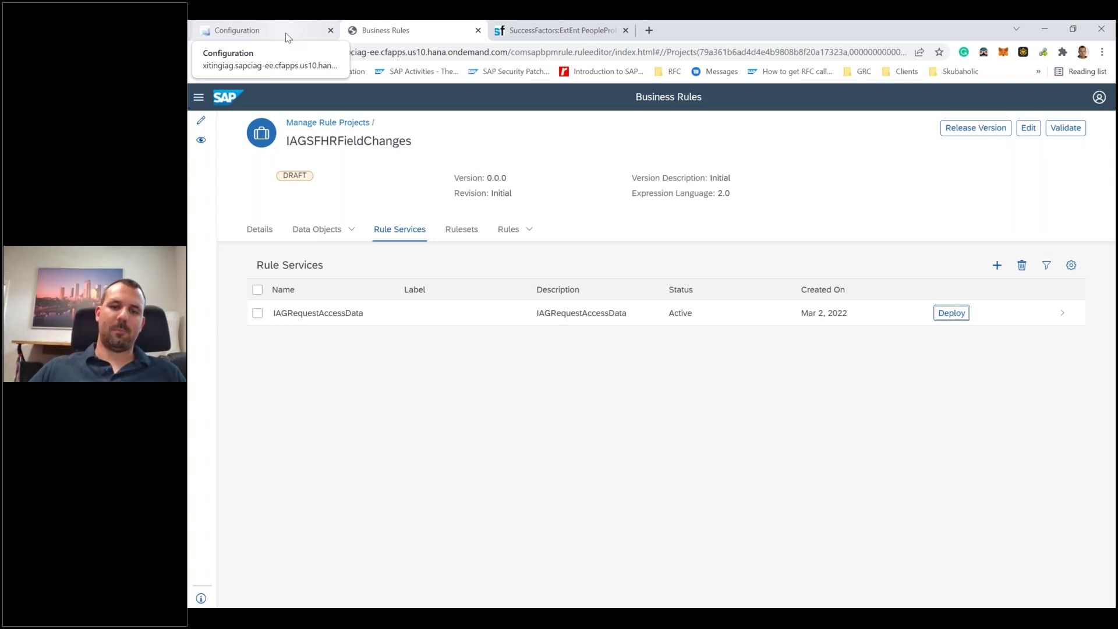
Open the Reprocess Missed HR Events report from the IAG launchpad and load the missed events.
{"action": "left_click", "coordinate": [287, 37]}
{"action": "left_click", "coordinate": [262, 97]}
{"action": "scroll", "coordinate": [771, 287], "scroll_direction": "down", "scroll_amount": 7}
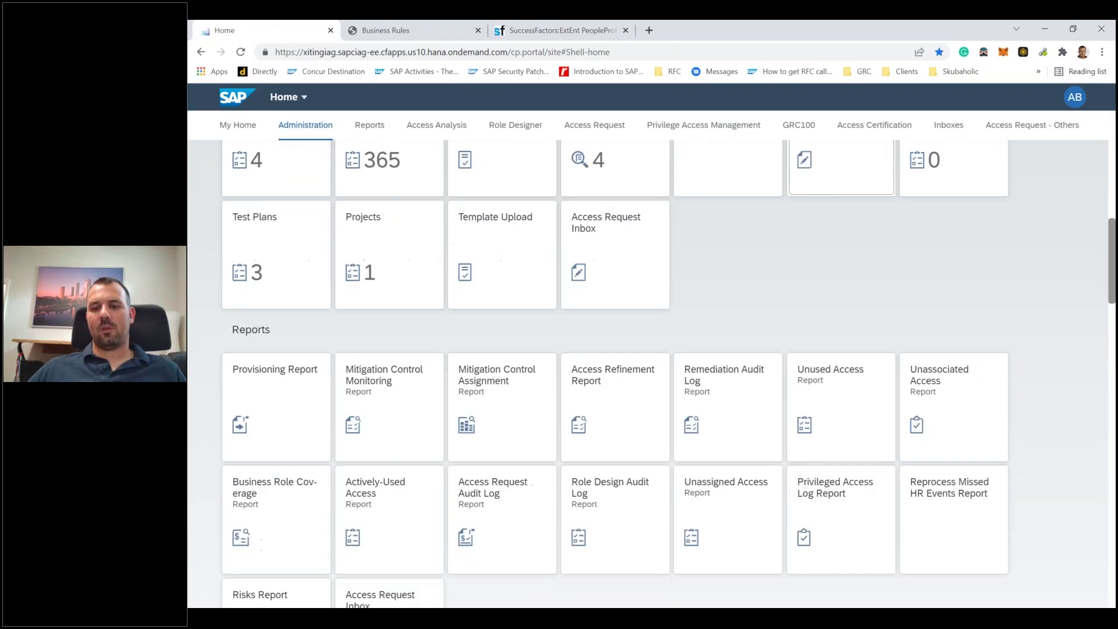
{"action": "left_click", "coordinate": [950, 349]}
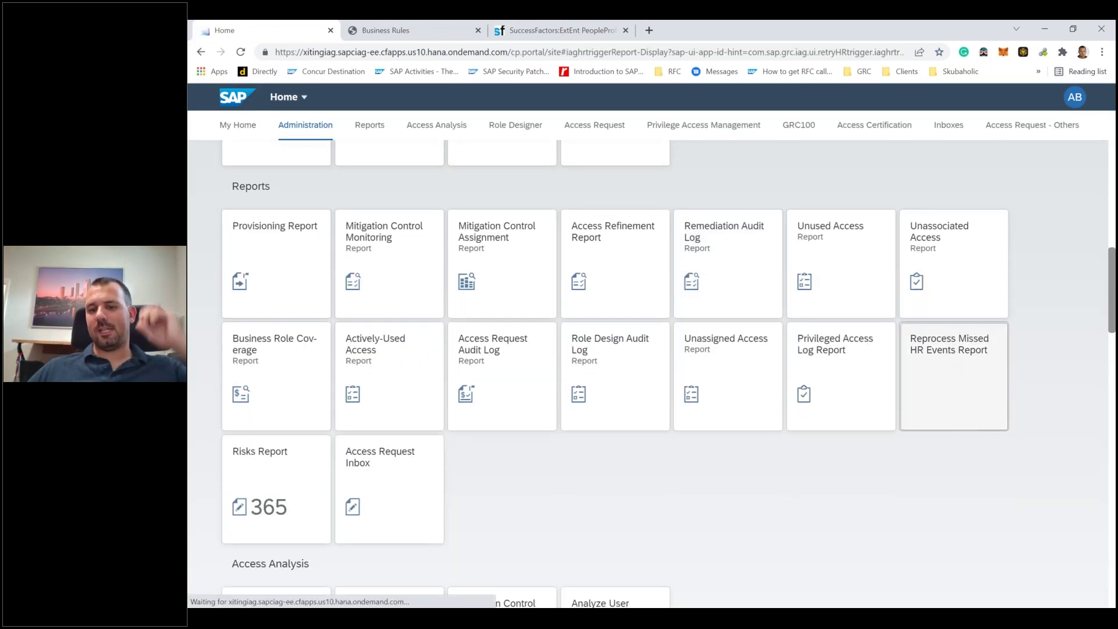
{"action": "left_click", "coordinate": [1065, 147]}
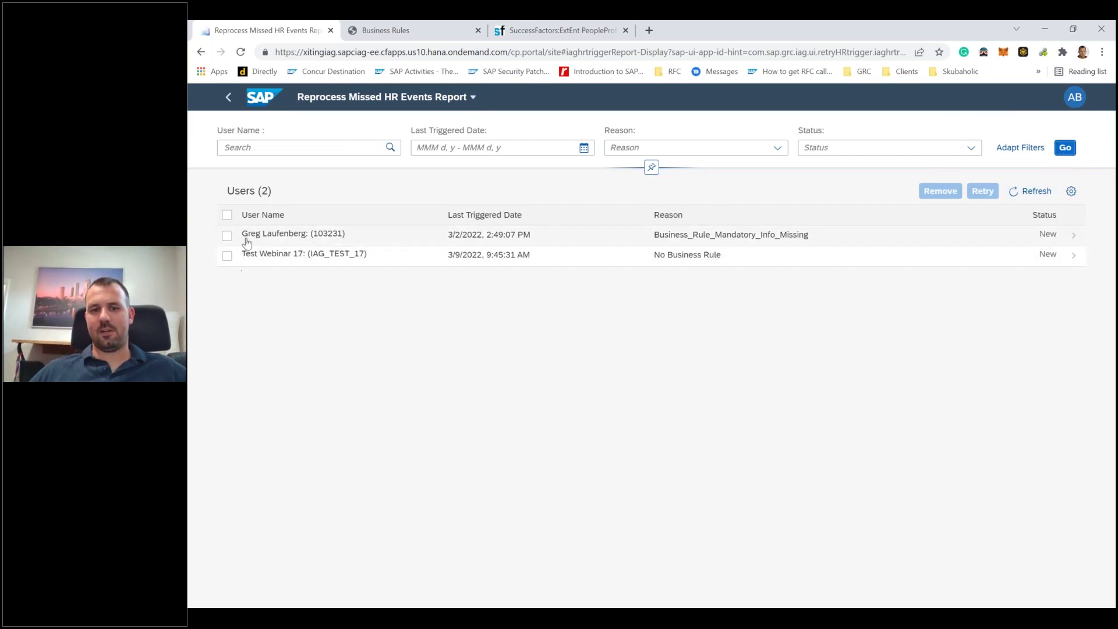
Retry the second user's No Business Rule event, refresh to see In Process, then go home.
{"action": "left_click", "coordinate": [226, 256]}
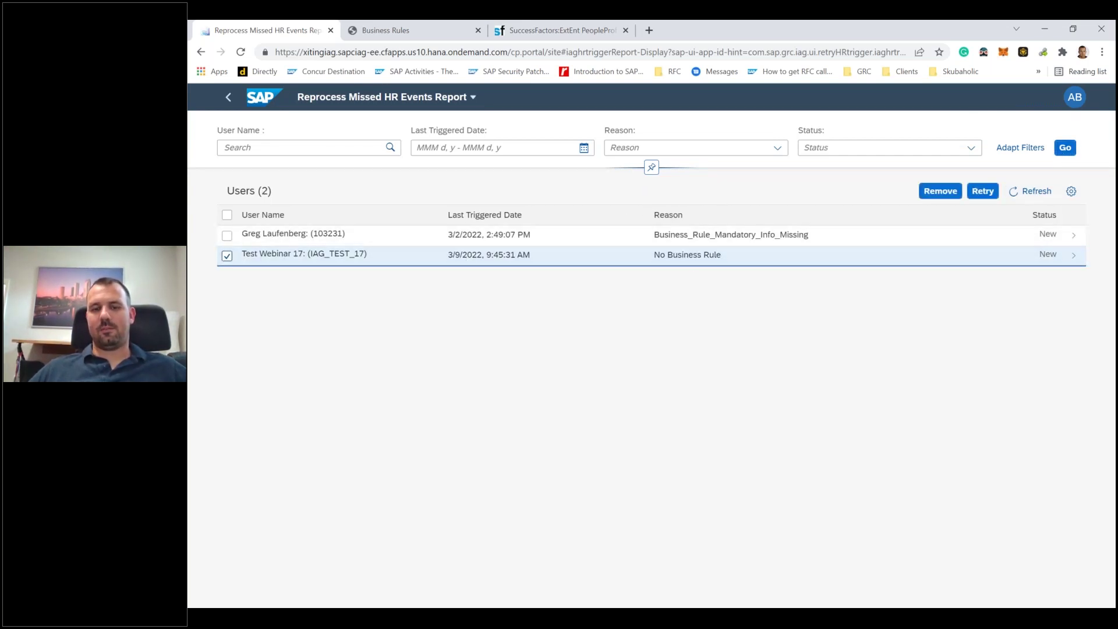
{"action": "left_click", "coordinate": [983, 191]}
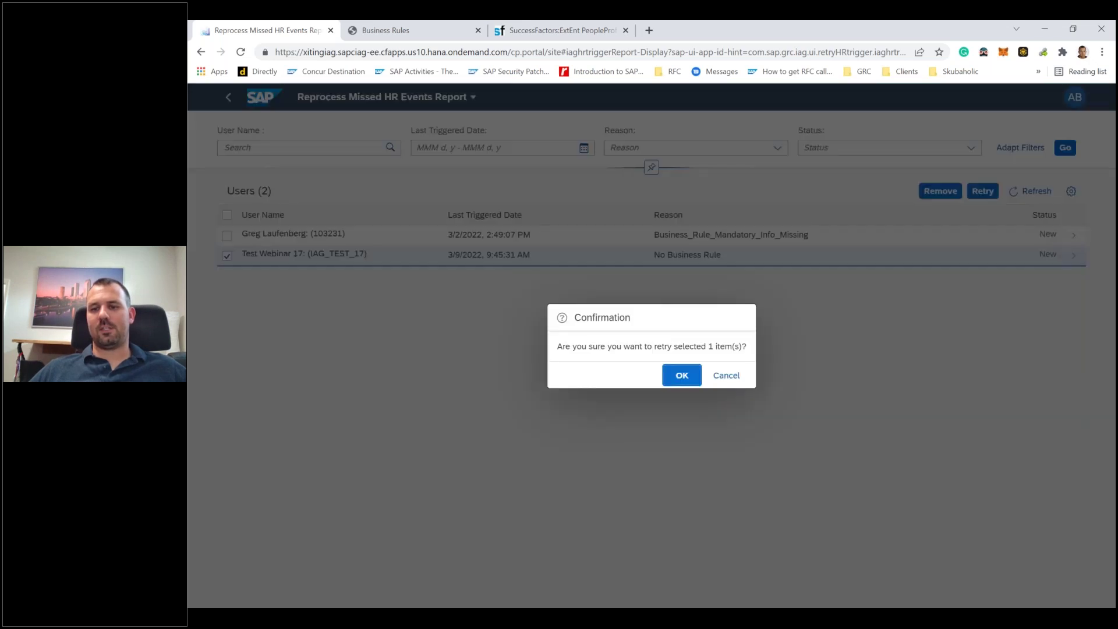
{"action": "left_click", "coordinate": [682, 375]}
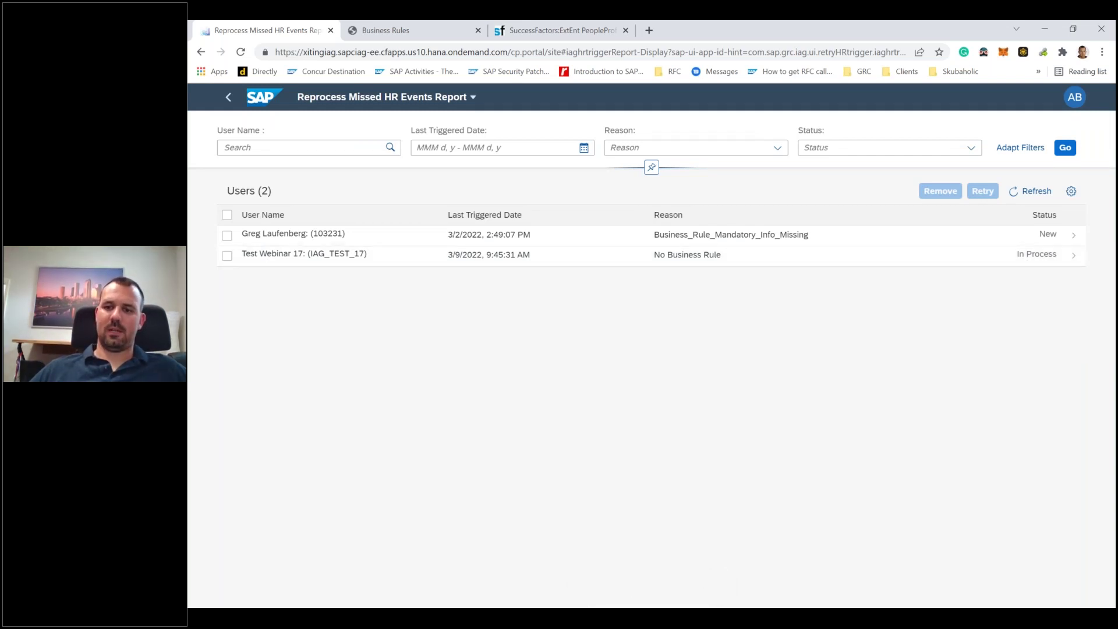
{"action": "left_click", "coordinate": [1032, 192]}
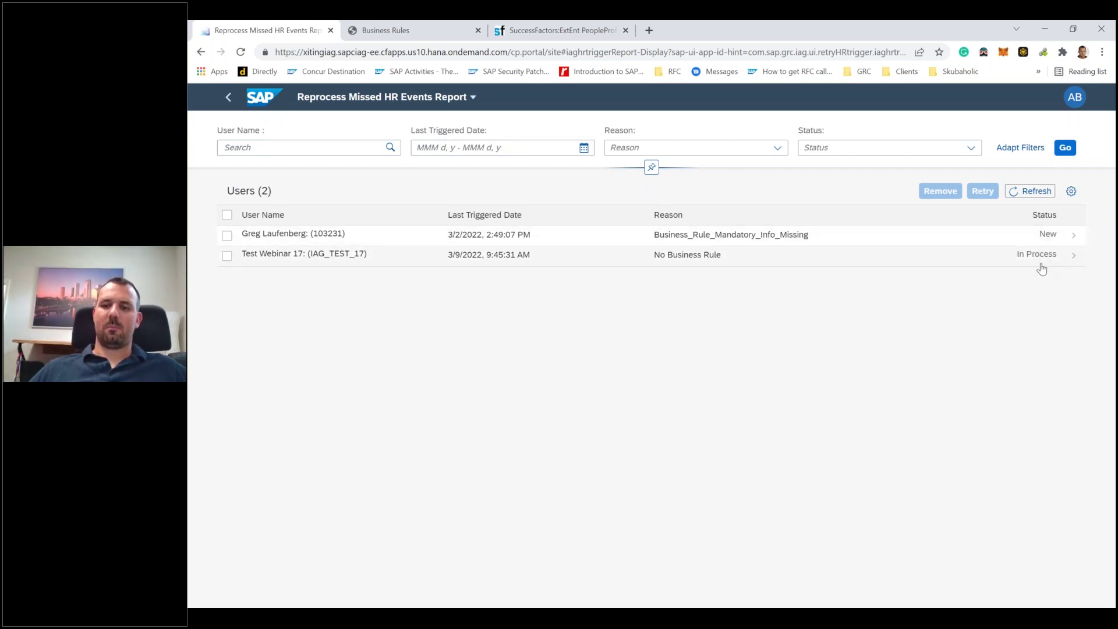
{"action": "left_click", "coordinate": [257, 102]}
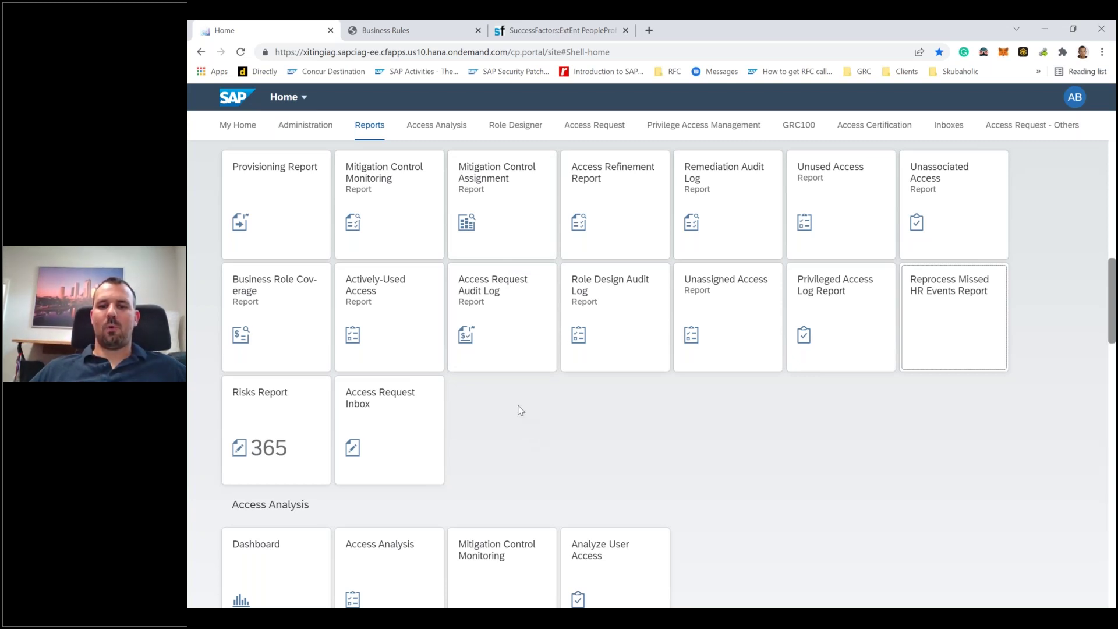
{"action": "left_click", "coordinate": [479, 293]}
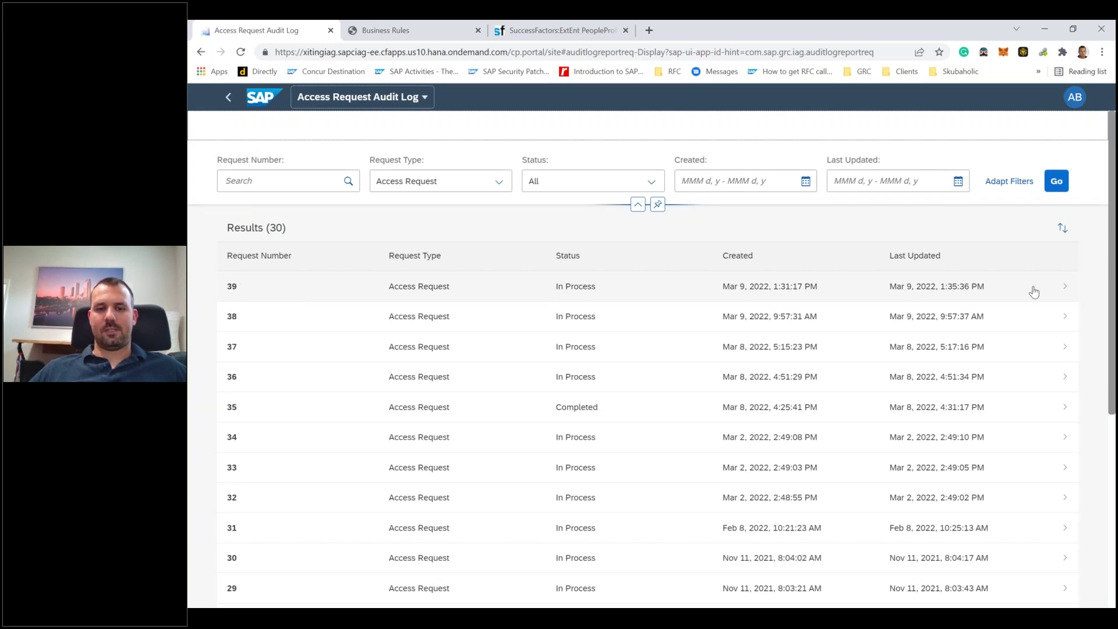
{"action": "left_click", "coordinate": [1075, 289]}
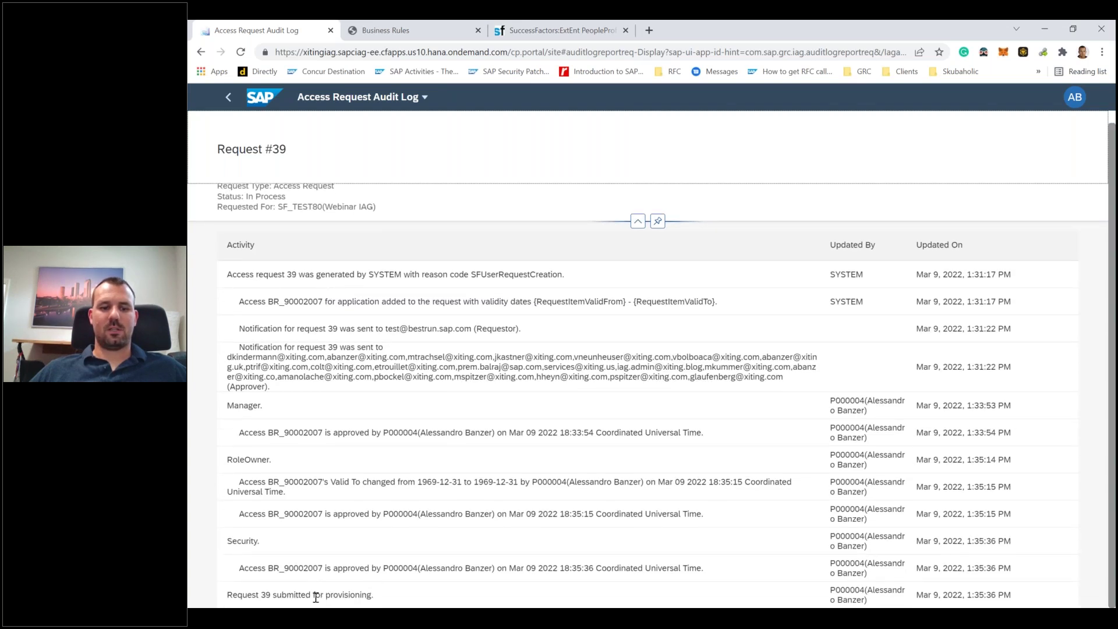
{"action": "left_click_drag", "start_coordinate": [273, 596], "coordinate": [396, 600]}
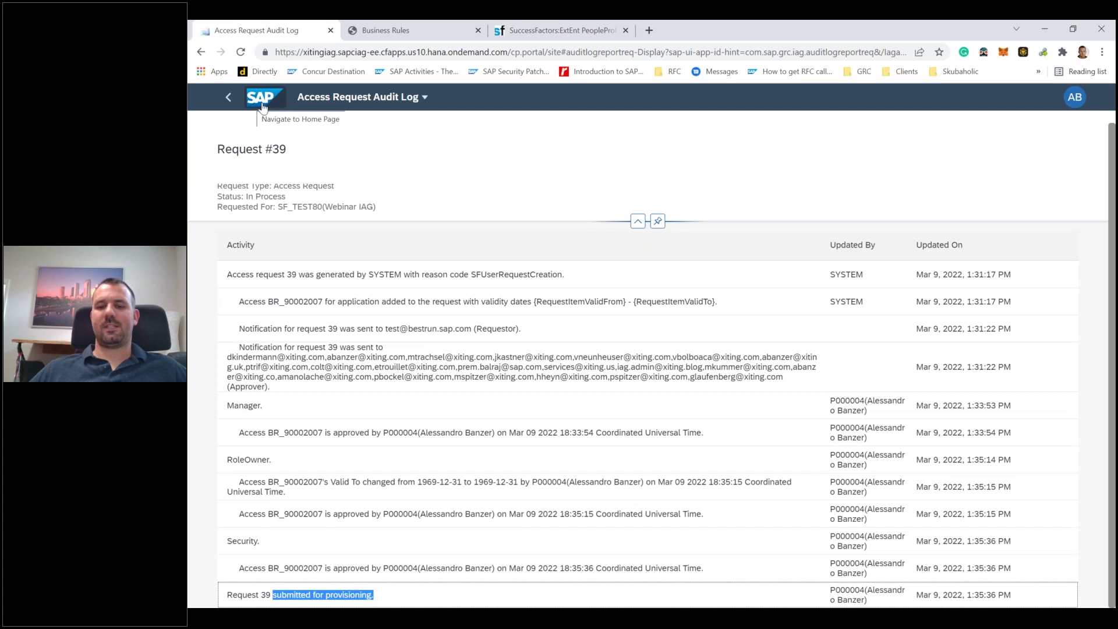
{"action": "left_click", "coordinate": [273, 104]}
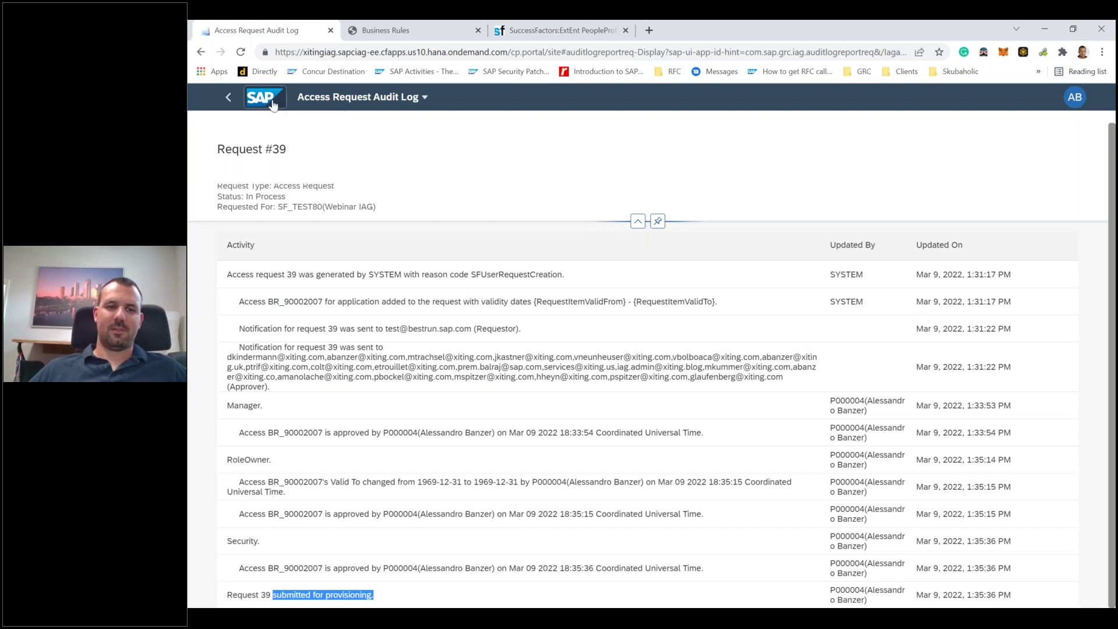
{"action": "scroll", "coordinate": [710, 353], "scroll_direction": "up", "scroll_amount": 7}
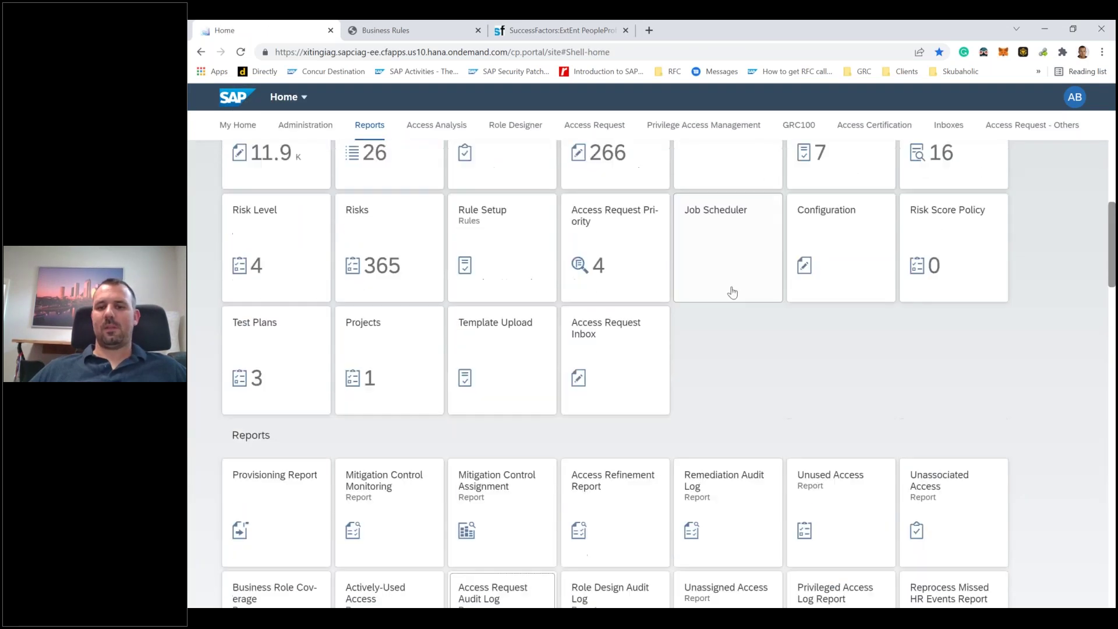
Create an immediate one-off Provisioning job 'Test_IAG_Webinar' in Job Scheduler, then view Maintain Jobs.
{"action": "left_click", "coordinate": [746, 349]}
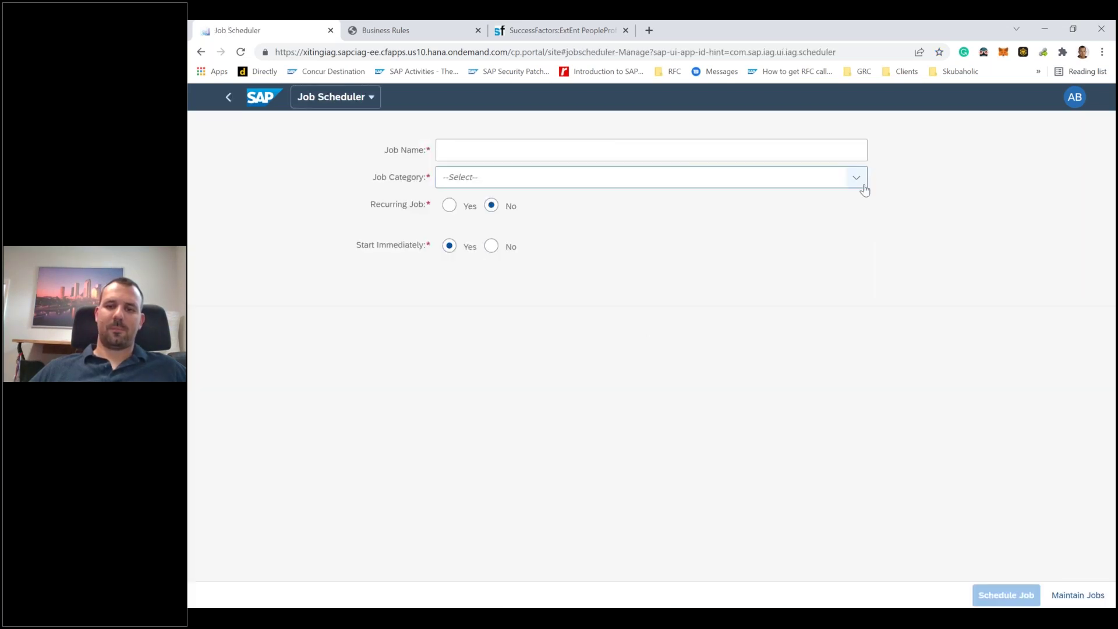
{"action": "left_click", "coordinate": [855, 181]}
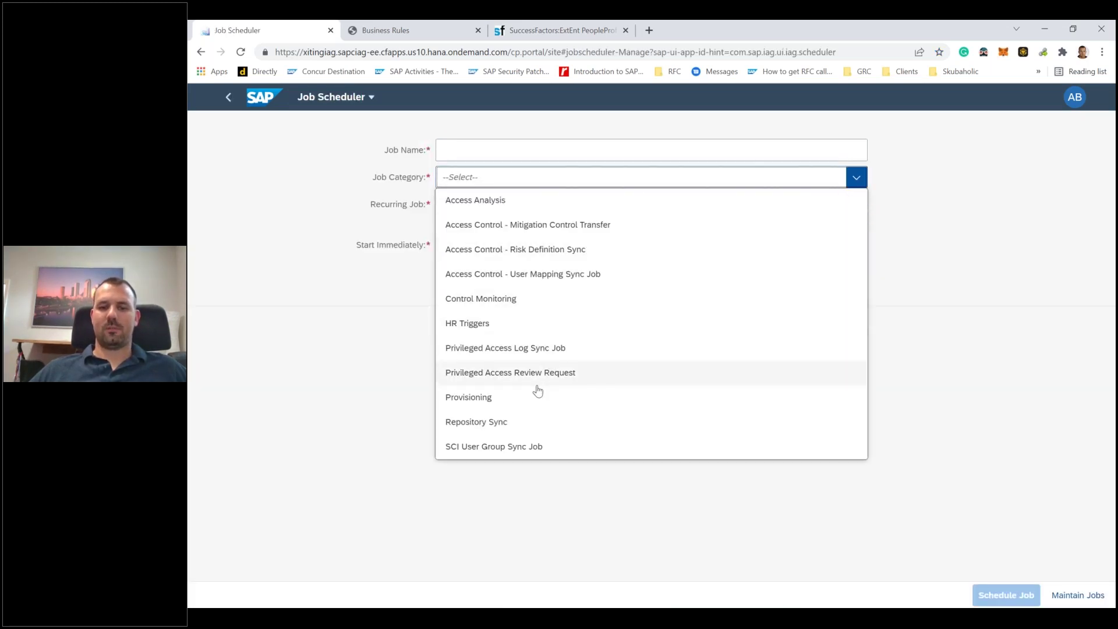
{"action": "left_click", "coordinate": [488, 402]}
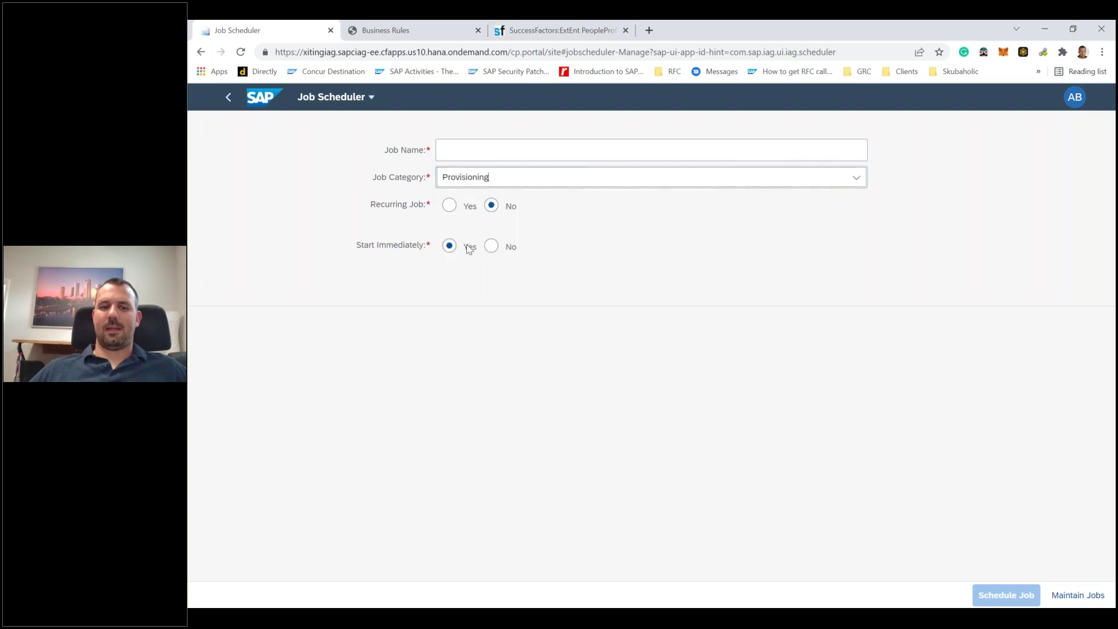
{"action": "left_click", "coordinate": [503, 154]}
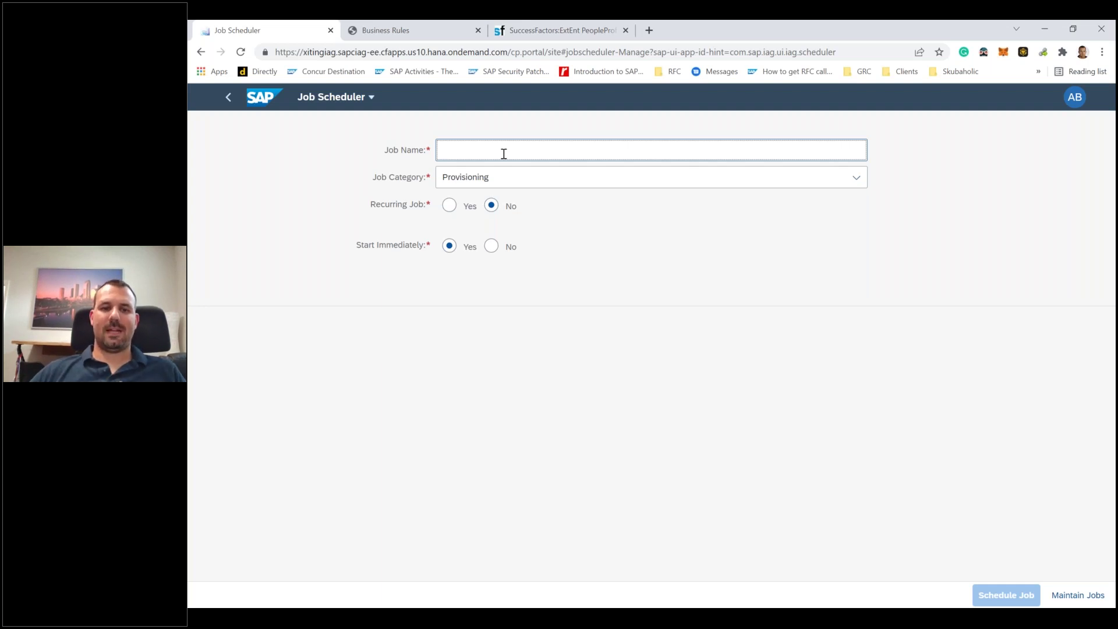
{"action": "type", "text": "Test_IAG_Webinar"}
{"action": "left_click", "coordinate": [1006, 595]}
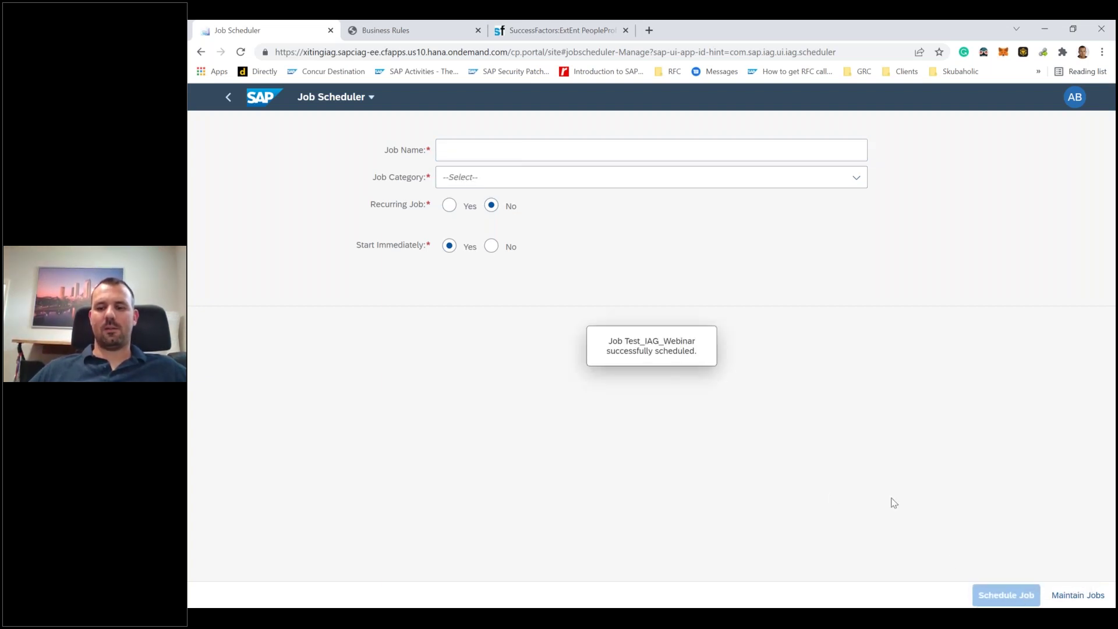
{"action": "left_click", "coordinate": [1078, 594]}
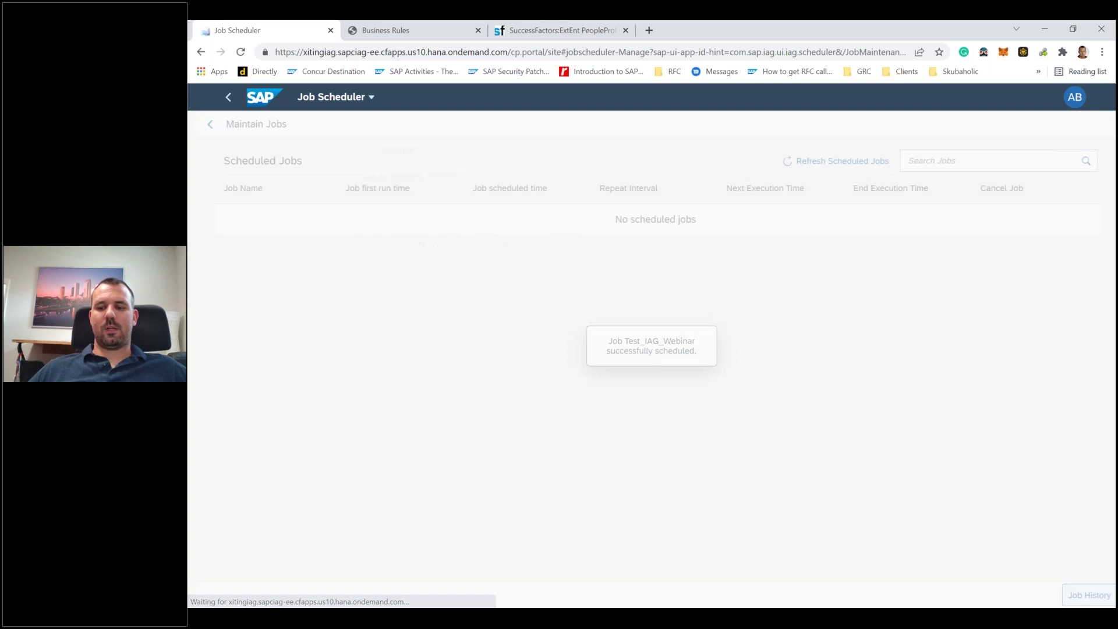
Open the completed Test_IAG_Webinar run's job log under Provisioning in Job History.
{"action": "left_click", "coordinate": [1084, 595]}
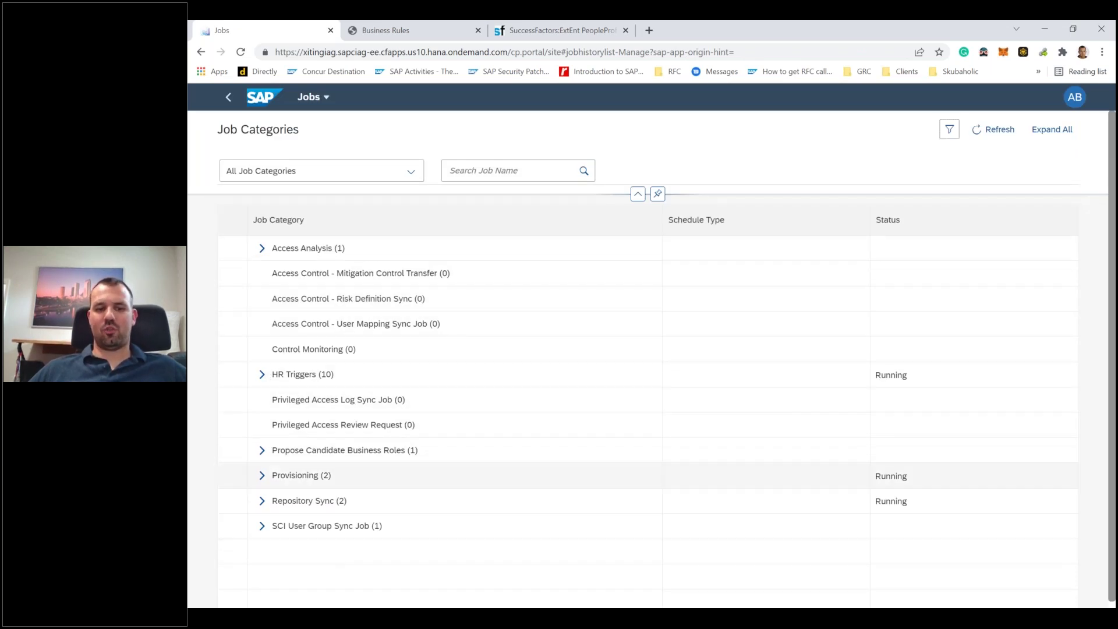
{"action": "left_click", "coordinate": [262, 476]}
{"action": "left_click", "coordinate": [323, 500]}
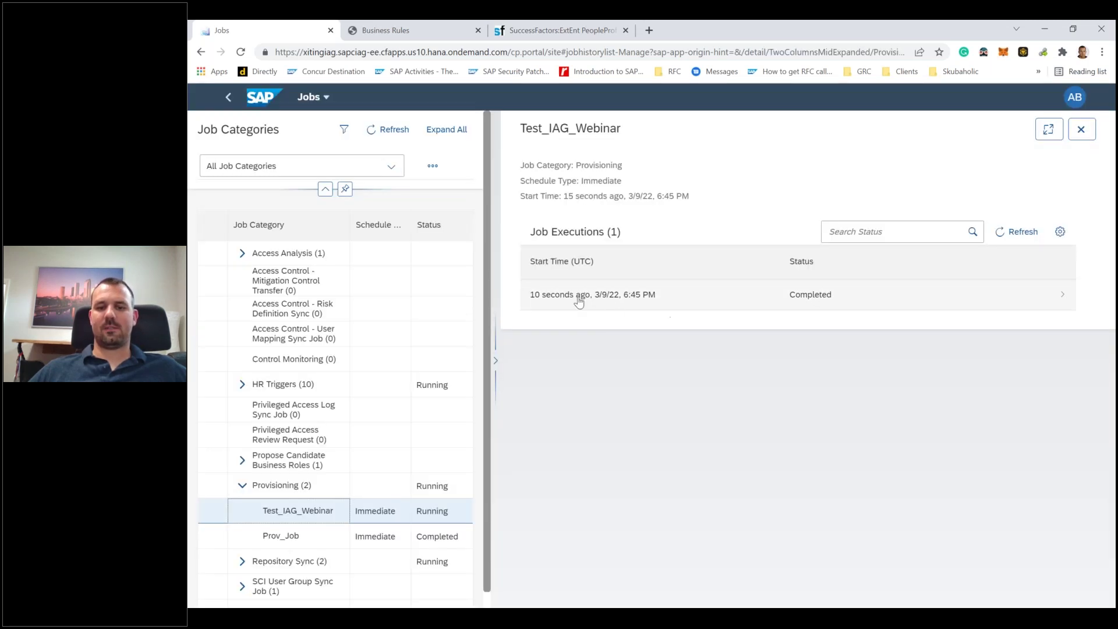
{"action": "left_click", "coordinate": [575, 295]}
Verify the log shows SAP_VBC_DEVELOPER provisioned to the user via BR_90002007, then return home.
{"action": "scroll", "coordinate": [1021, 329], "scroll_direction": "down", "scroll_amount": 8}
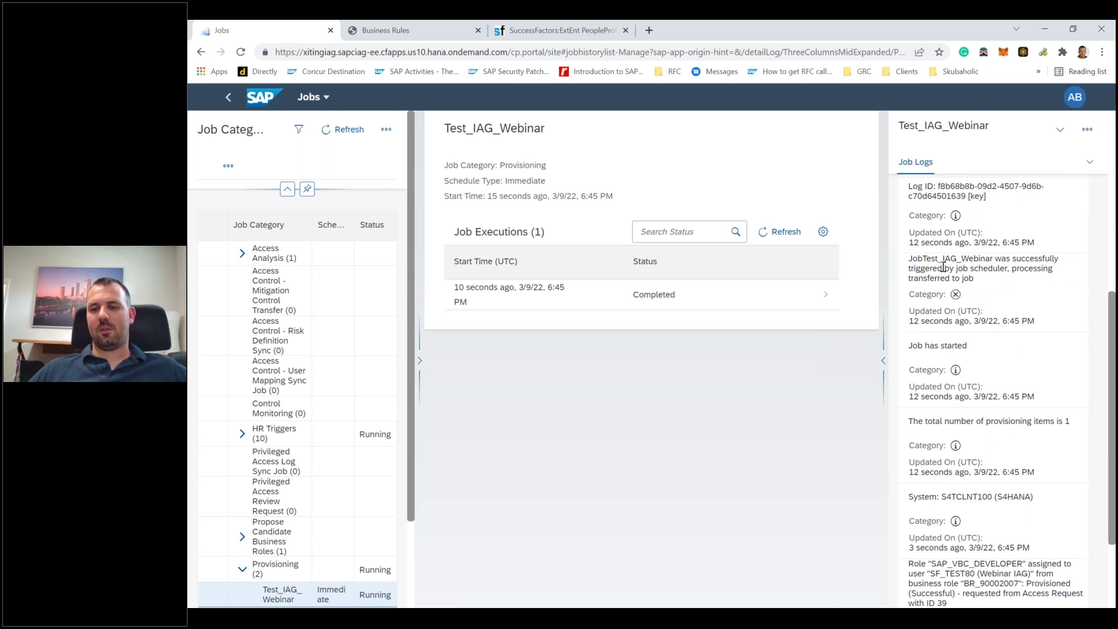
{"action": "scroll", "coordinate": [953, 361], "scroll_direction": "down", "scroll_amount": 1}
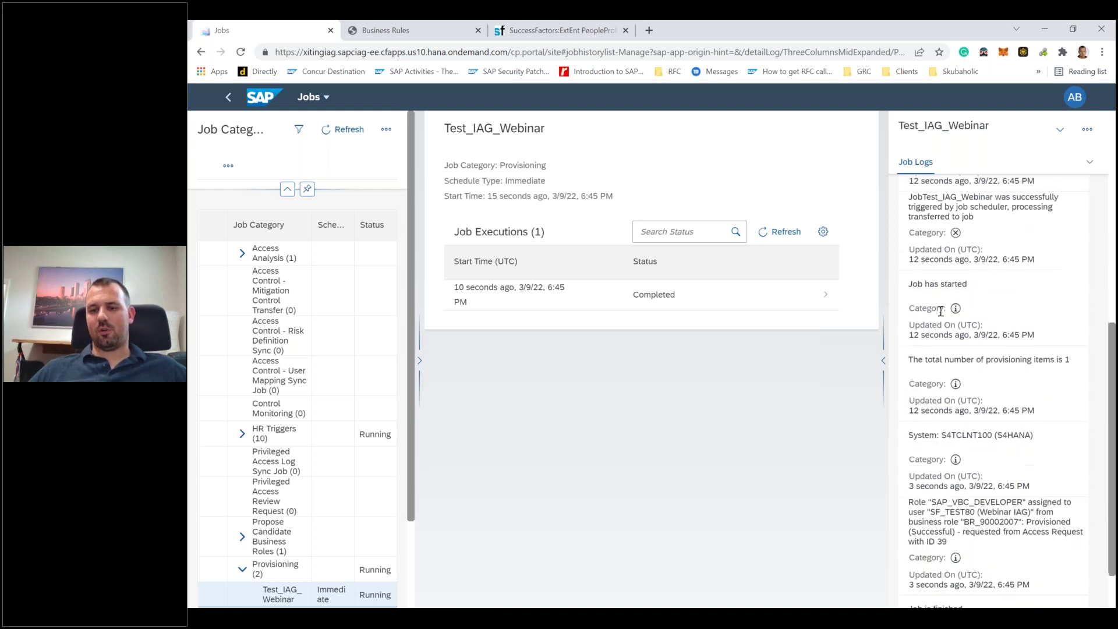
{"action": "left_click_drag", "start_coordinate": [945, 364], "coordinate": [1061, 371]}
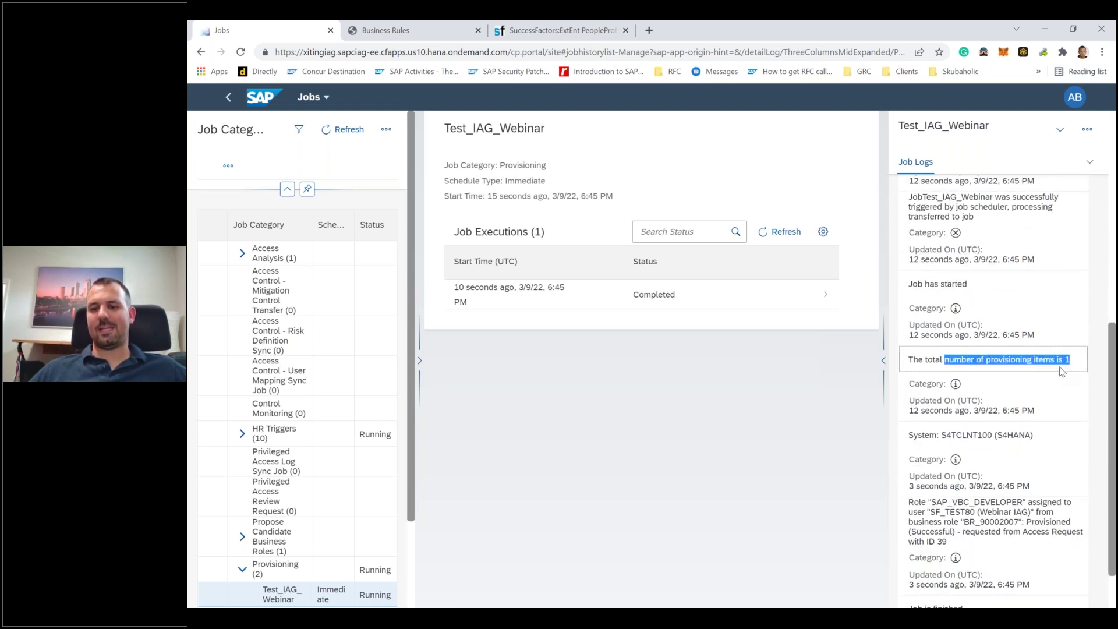
{"action": "scroll", "coordinate": [1052, 352], "scroll_direction": "down", "scroll_amount": 1}
{"action": "left_click_drag", "start_coordinate": [942, 374], "coordinate": [1040, 380]}
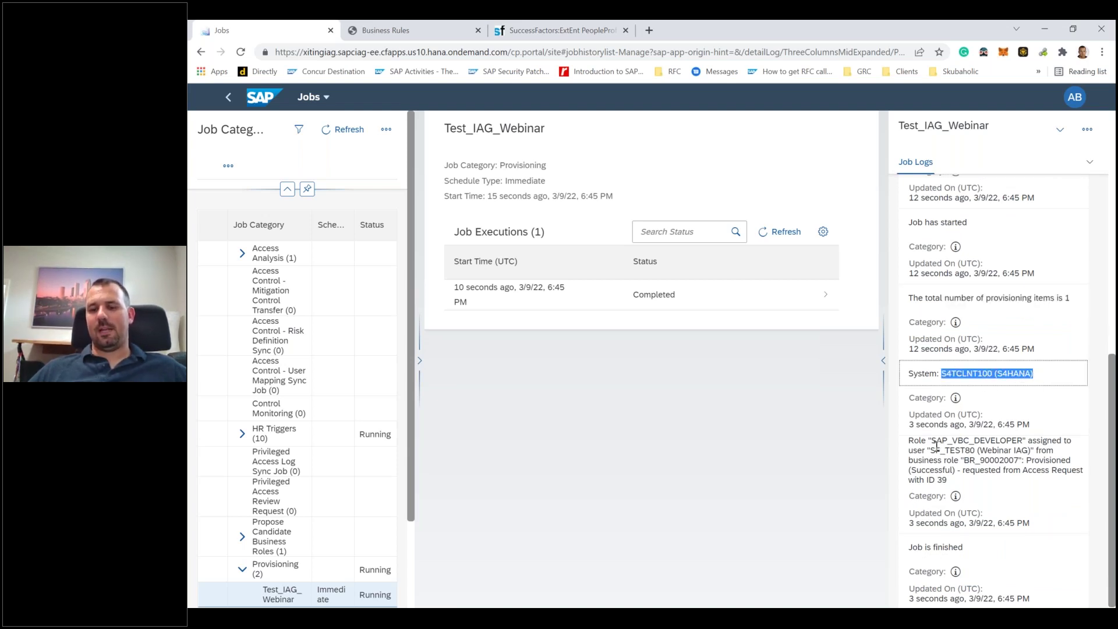
{"action": "left_click_drag", "start_coordinate": [936, 442], "coordinate": [1023, 443]}
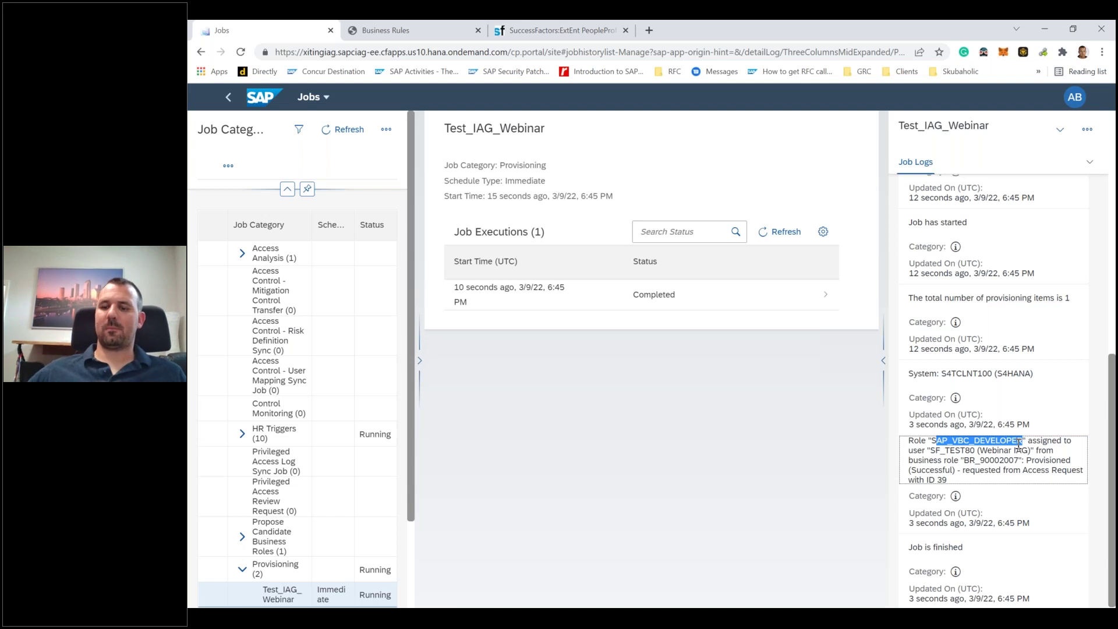
{"action": "left_click_drag", "start_coordinate": [929, 441], "coordinate": [1025, 440]}
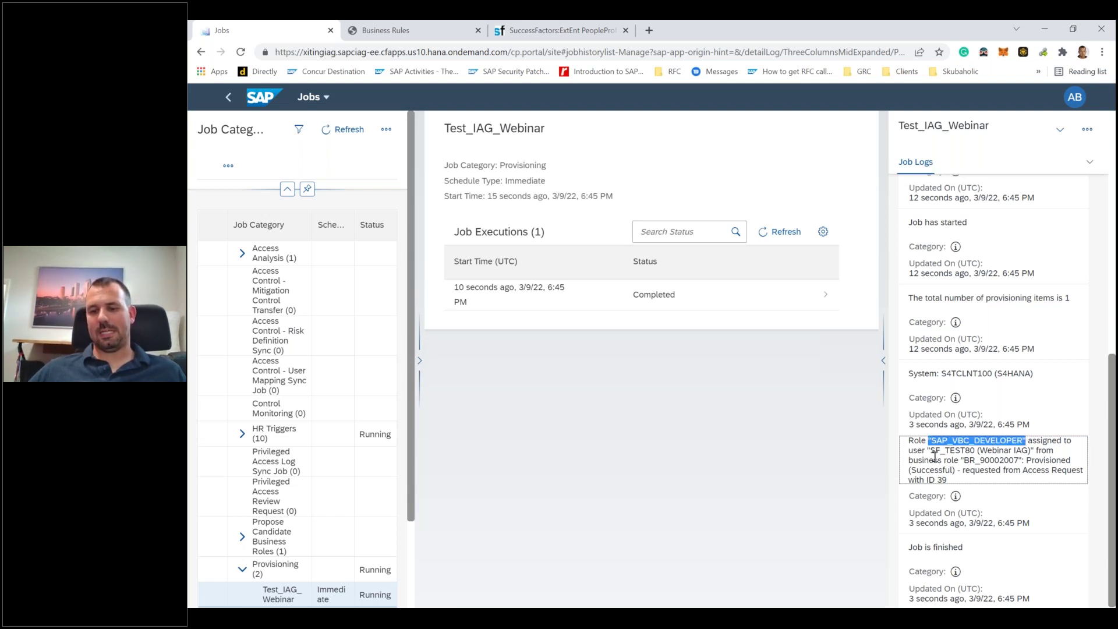
{"action": "left_click_drag", "start_coordinate": [931, 451], "coordinate": [972, 450]}
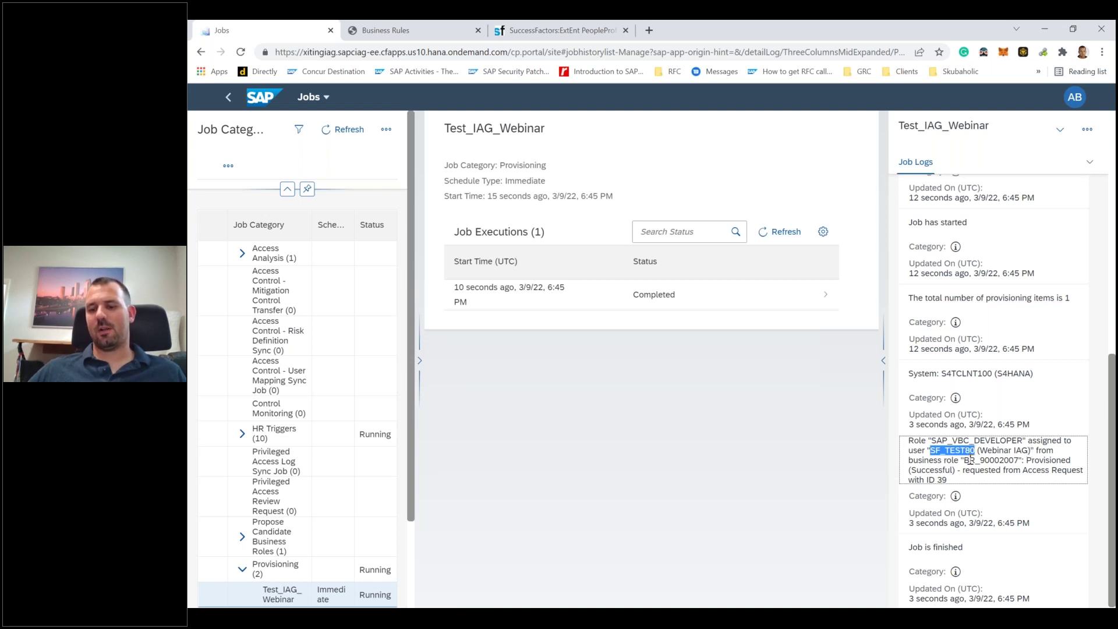
{"action": "left_click_drag", "start_coordinate": [965, 460], "coordinate": [1016, 461]}
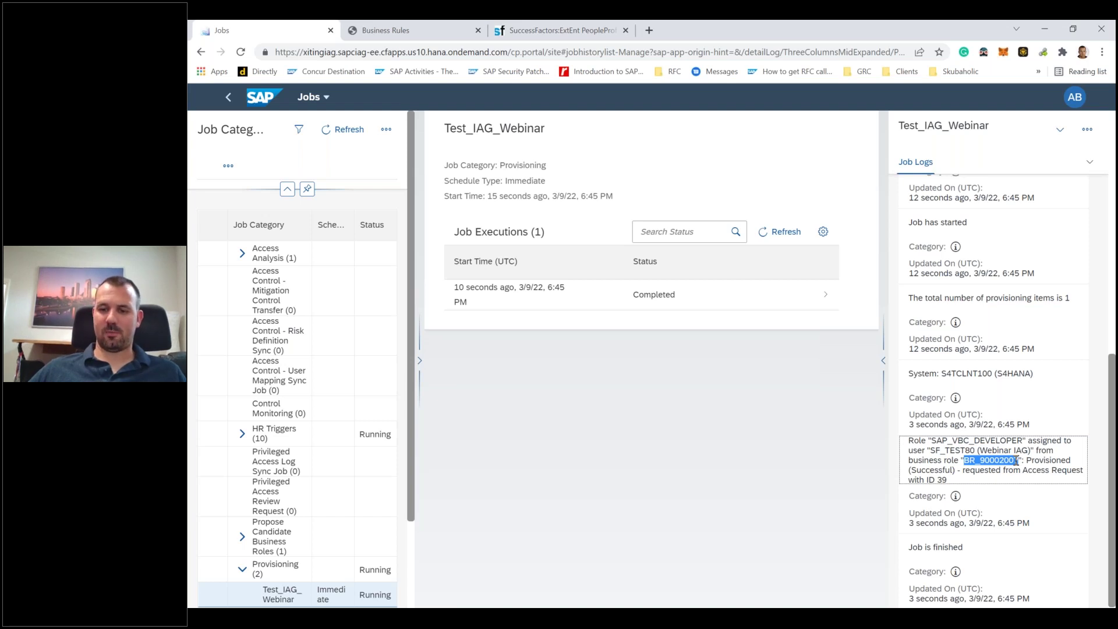
{"action": "left_click_drag", "start_coordinate": [1016, 460], "coordinate": [1020, 460]}
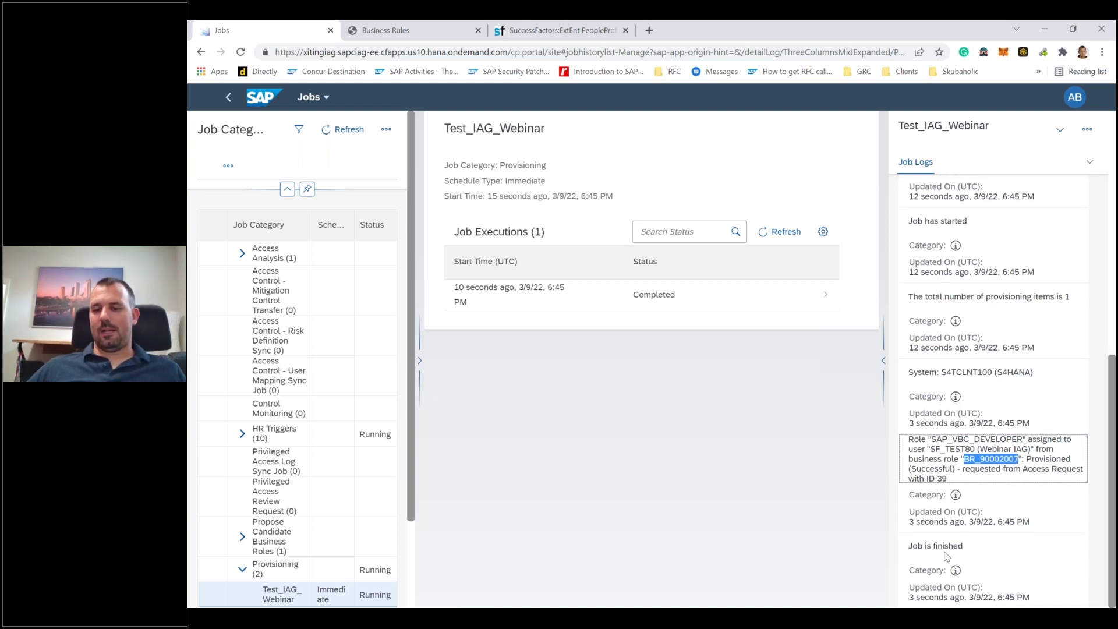
{"action": "left_click", "coordinate": [269, 101]}
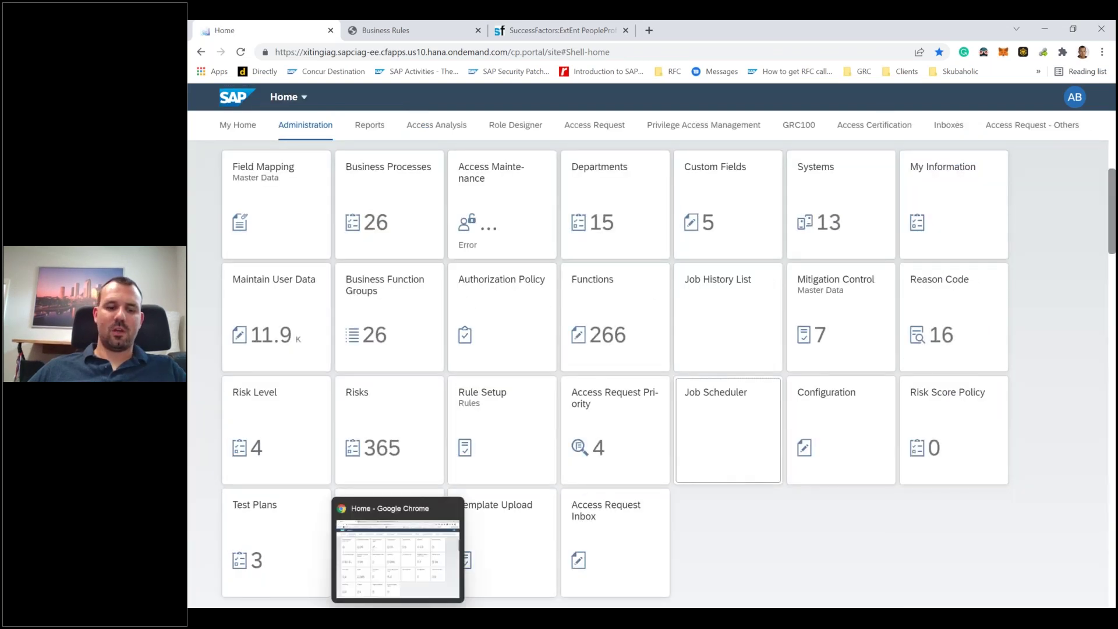
Dismiss the broken connection error and log on to the S4T system, client 100.
{"action": "mouse_move", "coordinate": [471, 577]}
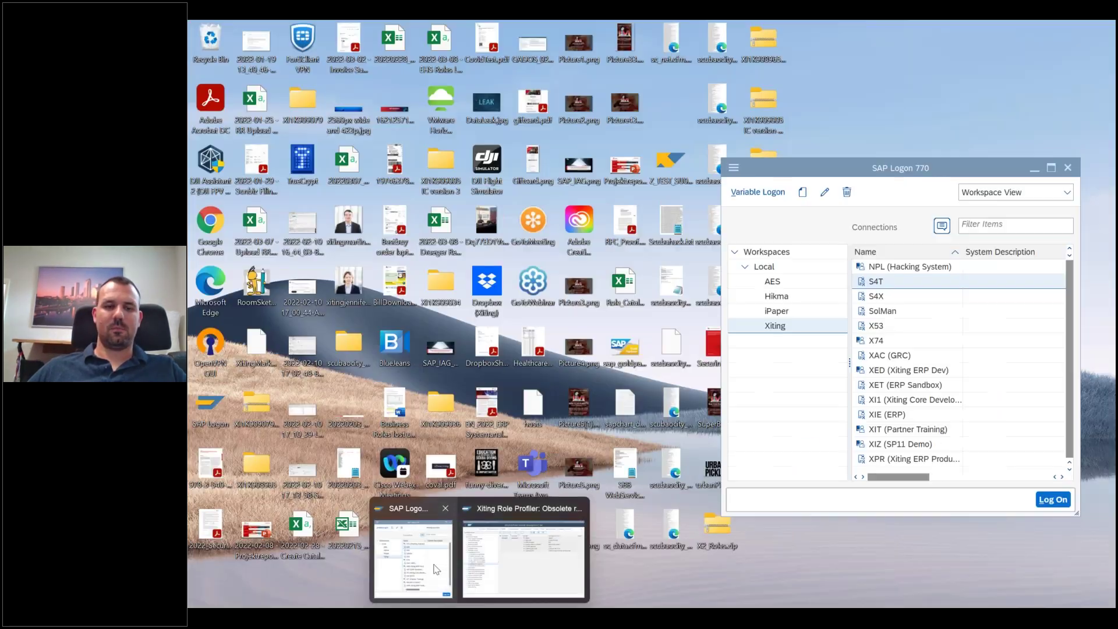
{"action": "left_click", "coordinate": [523, 559]}
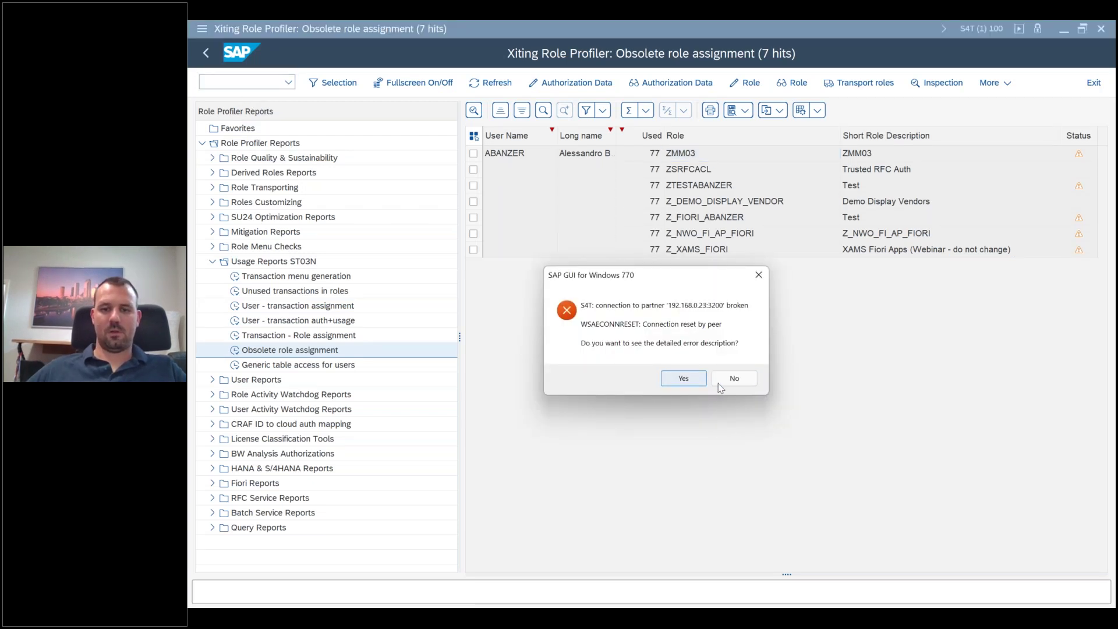
{"action": "left_click", "coordinate": [734, 378]}
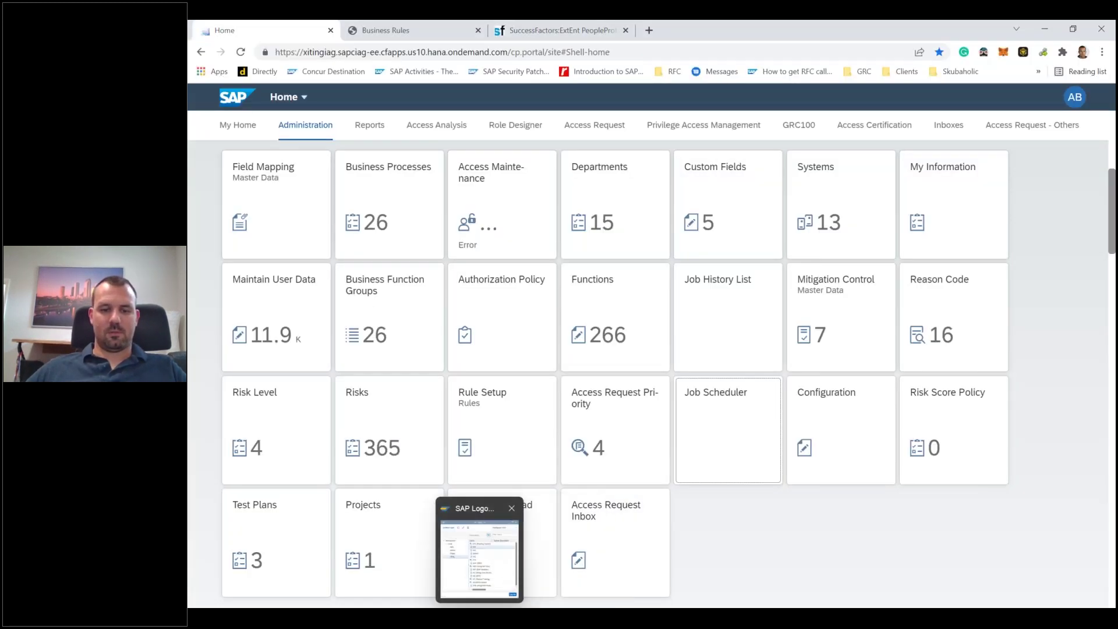
{"action": "left_click", "coordinate": [477, 524]}
{"action": "double_click", "coordinate": [912, 282]}
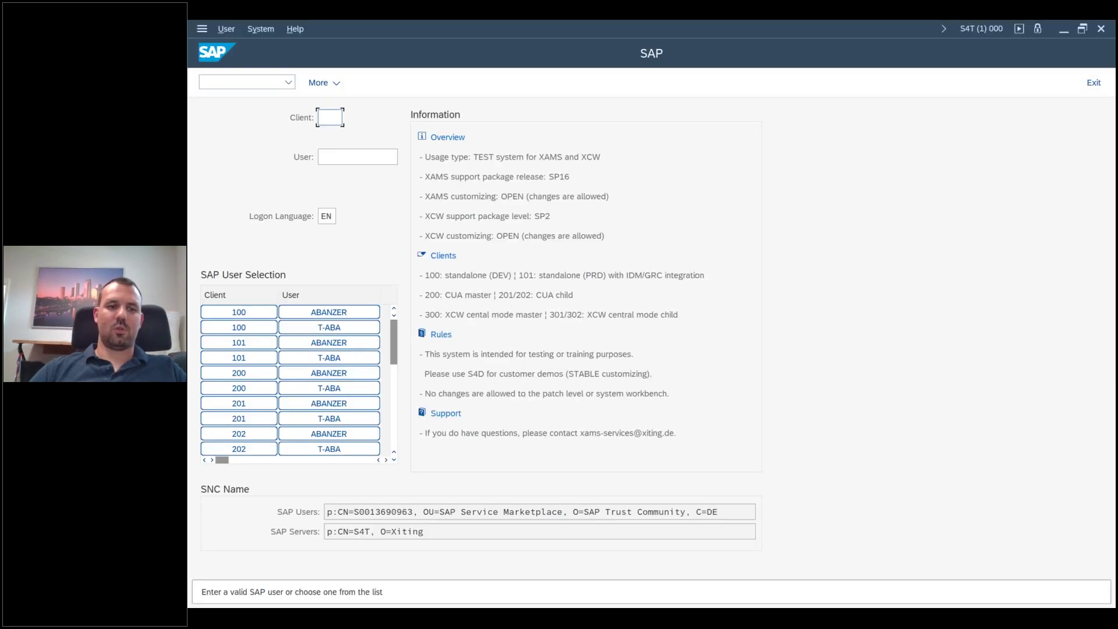
{"action": "left_click", "coordinate": [329, 313]}
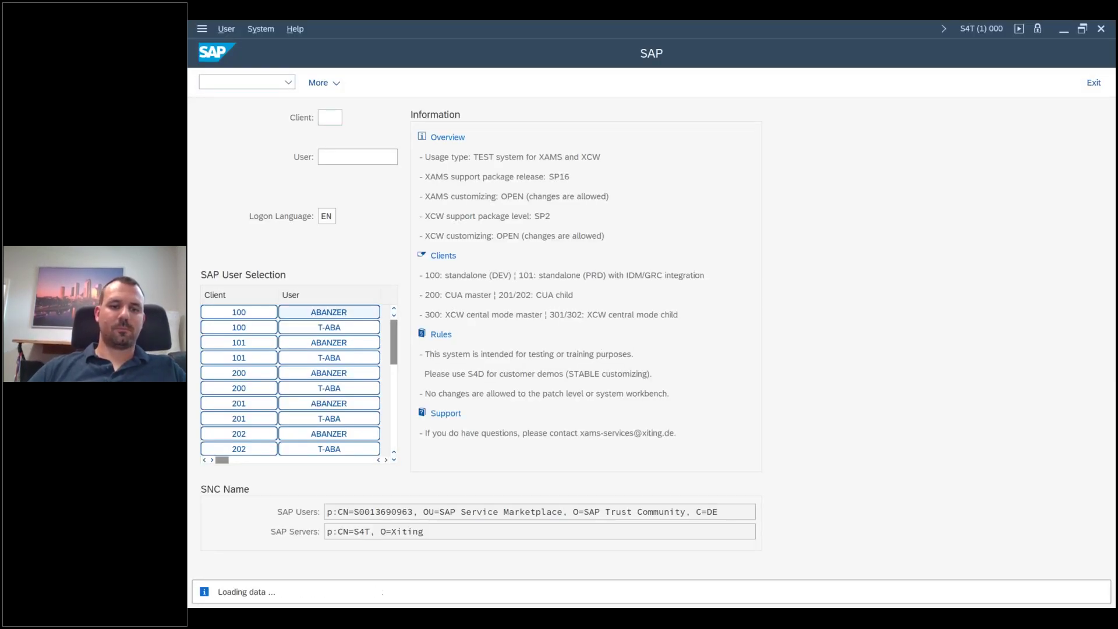
In SU01, display the test user's last-change details and SAP_VBC_DEVELOPER role, then minimize.
{"action": "type", "text": "su01"}
{"action": "key", "text": "Return"}
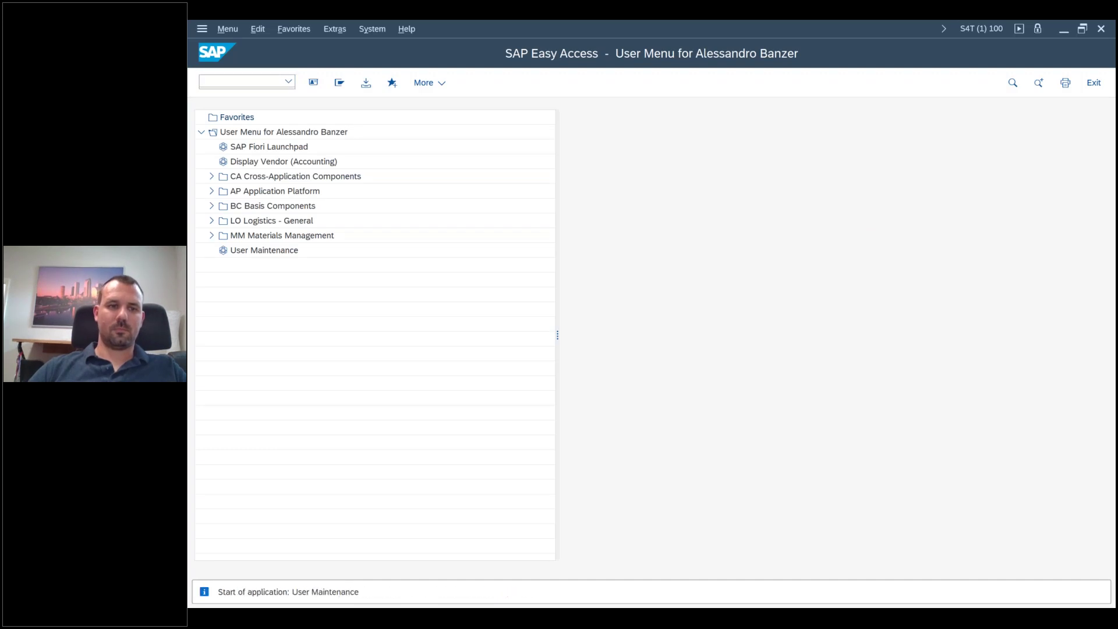
{"action": "type", "text": "sf_"}
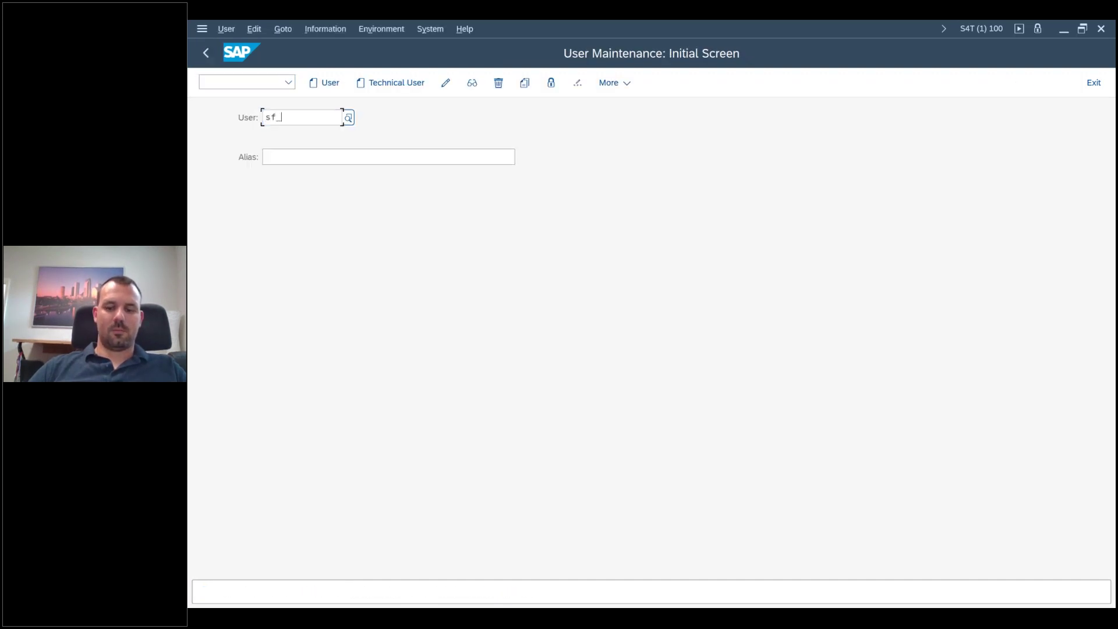
{"action": "type", "text": "test80"}
{"action": "key", "text": "Return"}
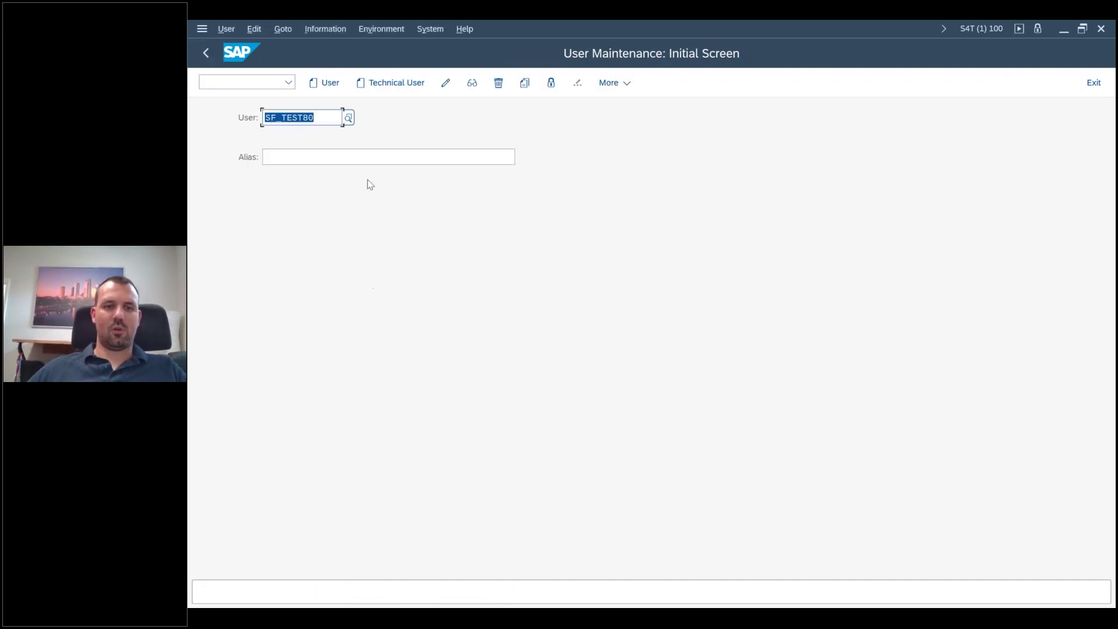
{"action": "left_click", "coordinate": [472, 83]}
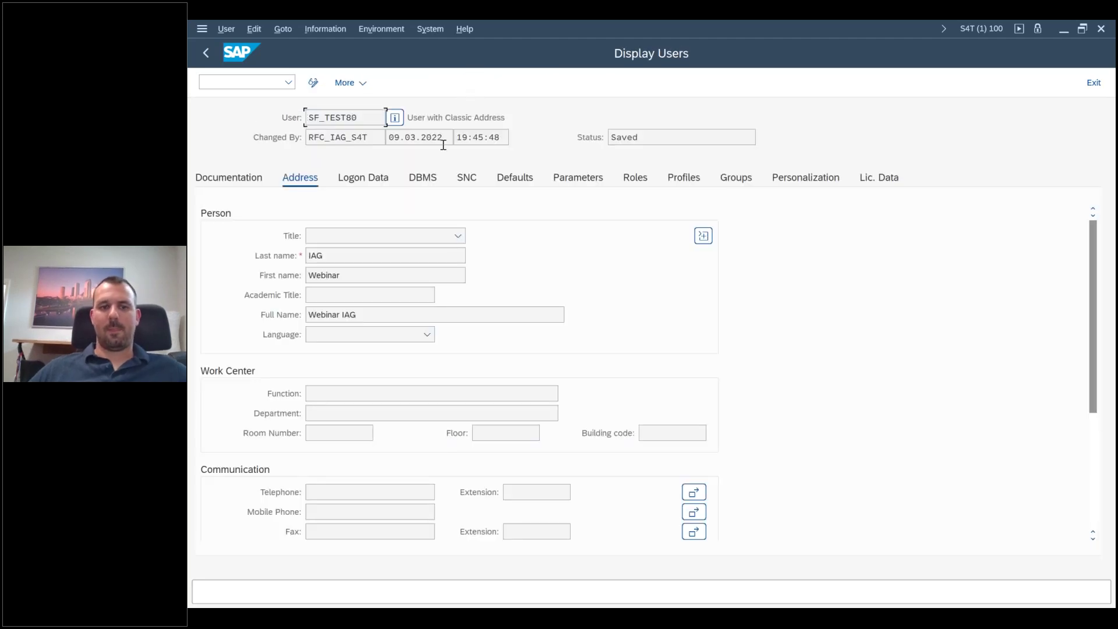
{"action": "mouse_move", "coordinate": [370, 138]}
{"action": "left_mouse_down"}
{"action": "mouse_move", "coordinate": [290, 133]}
{"action": "mouse_move", "coordinate": [366, 138]}
{"action": "left_mouse_up"}
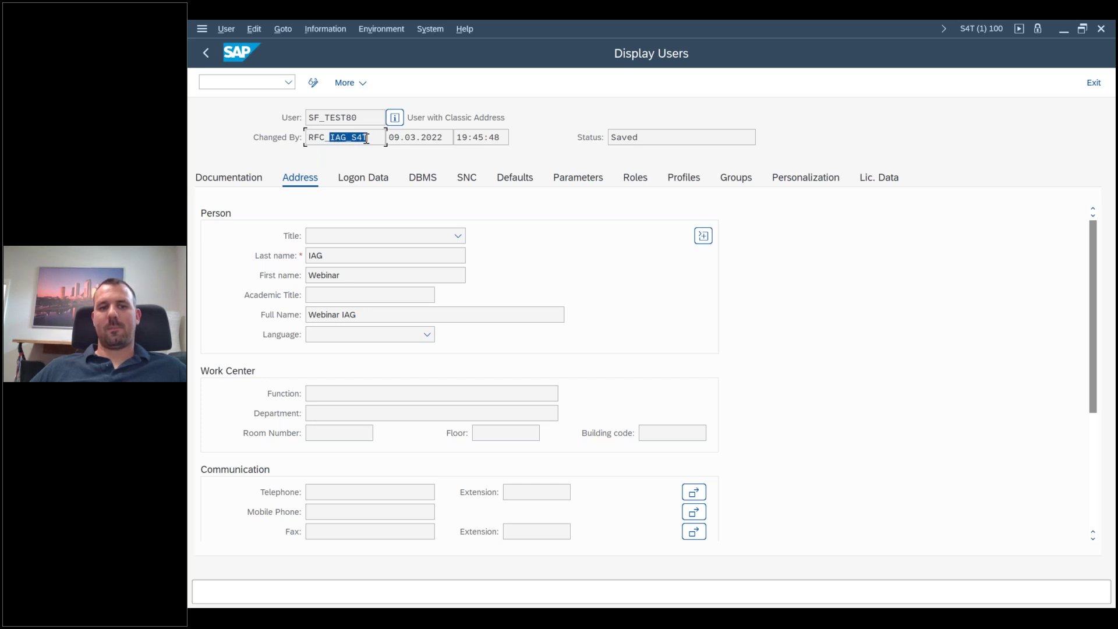
{"action": "left_click", "coordinate": [453, 138]}
{"action": "left_click_drag", "start_coordinate": [501, 141], "coordinate": [451, 140]}
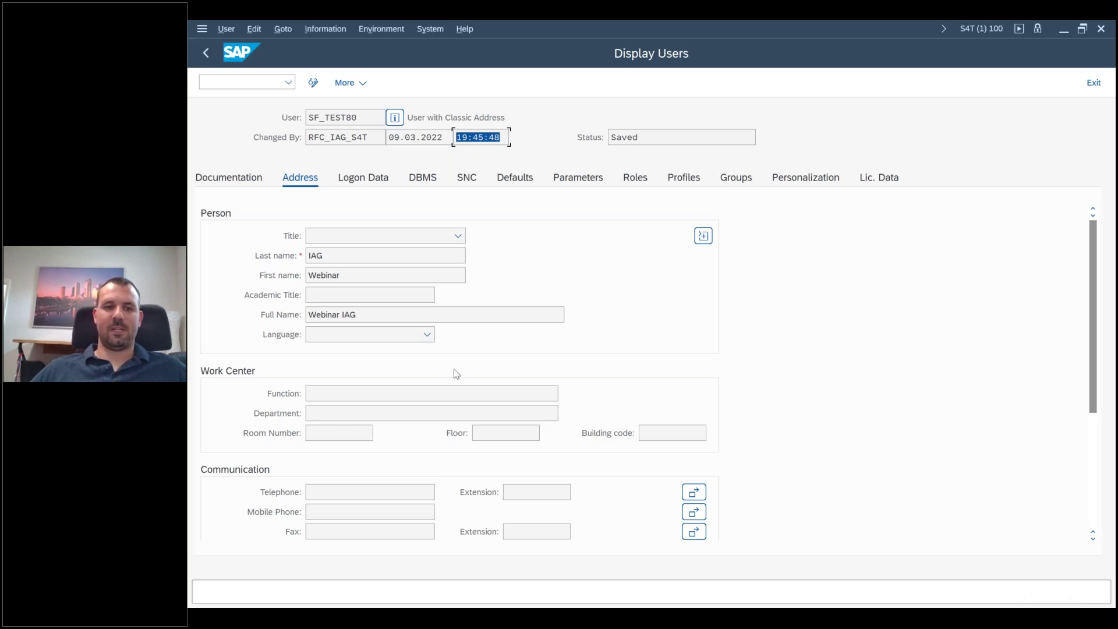
{"action": "left_click", "coordinate": [648, 184]}
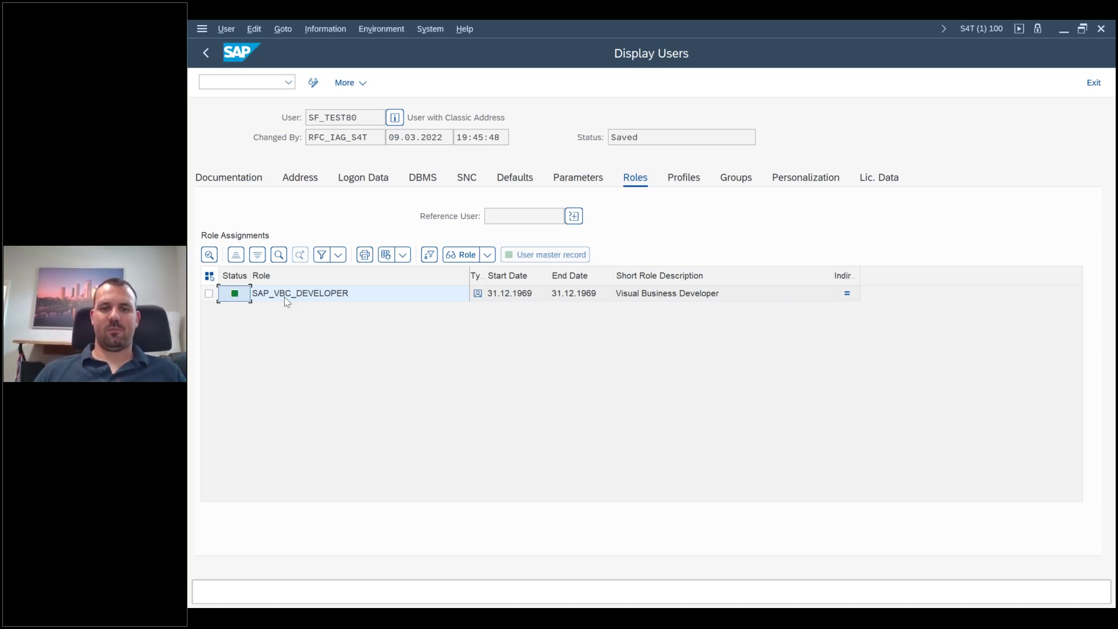
{"action": "left_click", "coordinate": [1063, 30]}
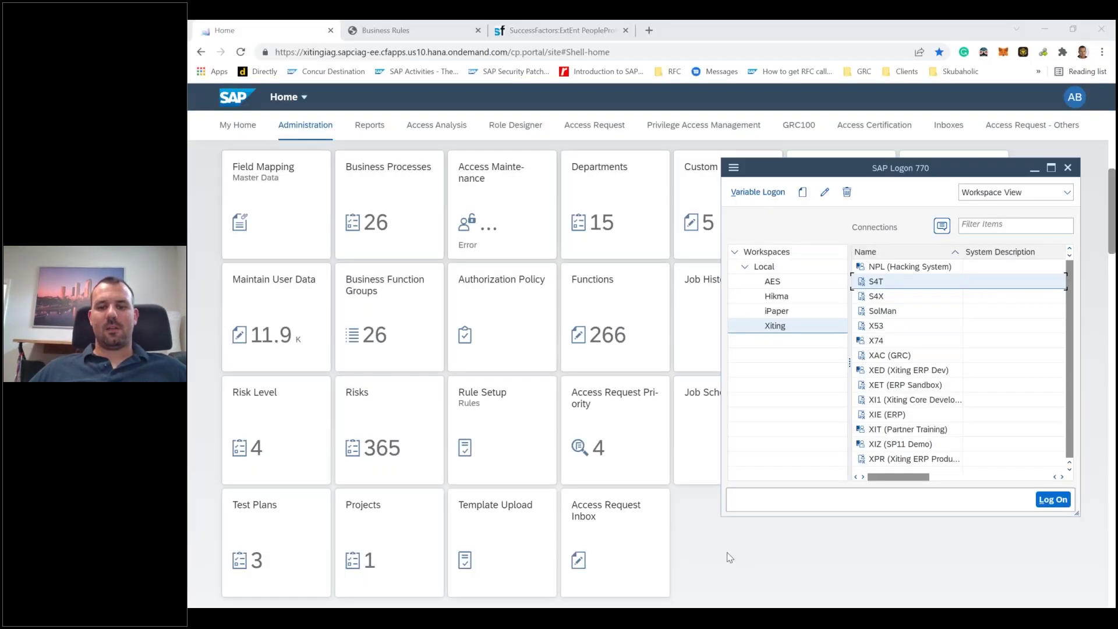
Open request 39 from the Access Request Audit Log tile.
{"action": "left_click", "coordinate": [729, 557]}
{"action": "scroll", "coordinate": [768, 397], "scroll_direction": "down", "scroll_amount": 3}
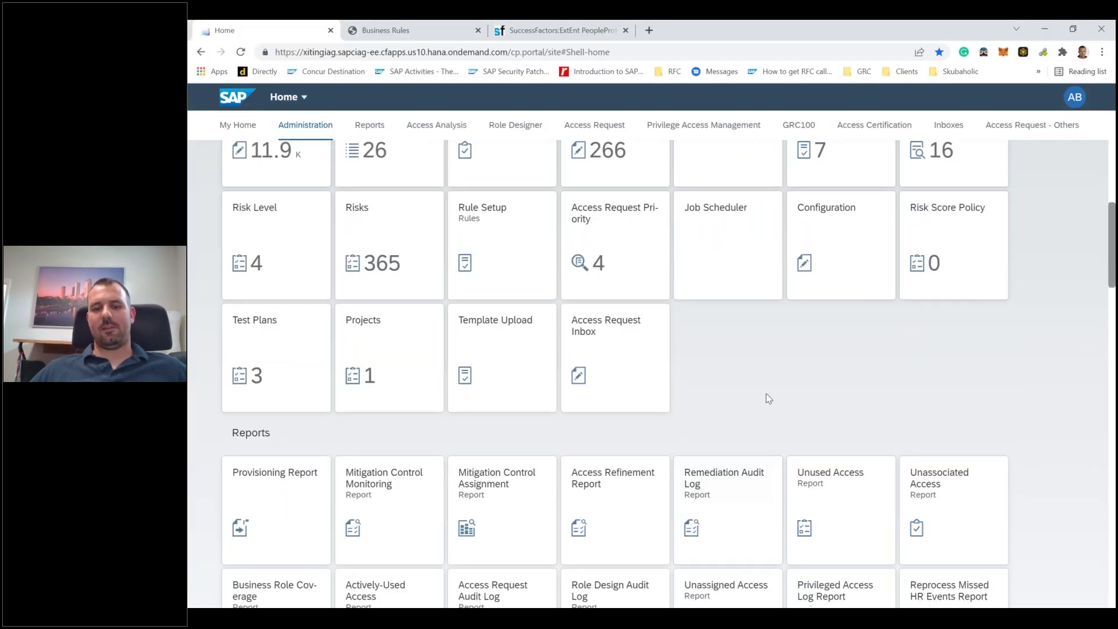
{"action": "scroll", "coordinate": [767, 398], "scroll_direction": "down", "scroll_amount": 1}
{"action": "scroll", "coordinate": [744, 328], "scroll_direction": "up", "scroll_amount": 1}
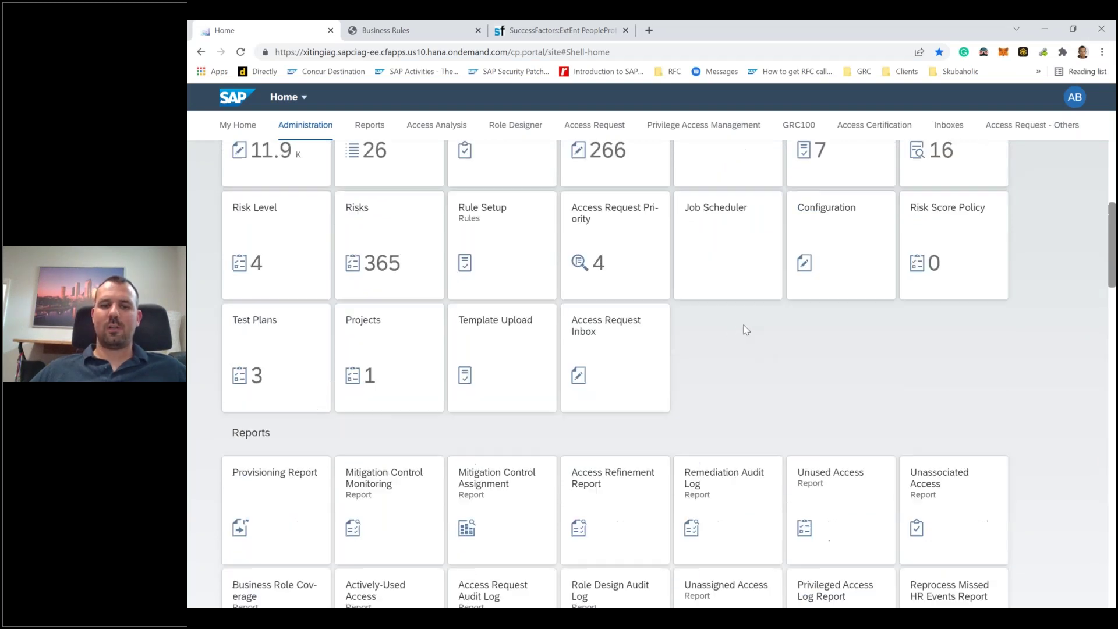
{"action": "scroll", "coordinate": [716, 335], "scroll_direction": "down", "scroll_amount": 4}
{"action": "left_click", "coordinate": [515, 367]}
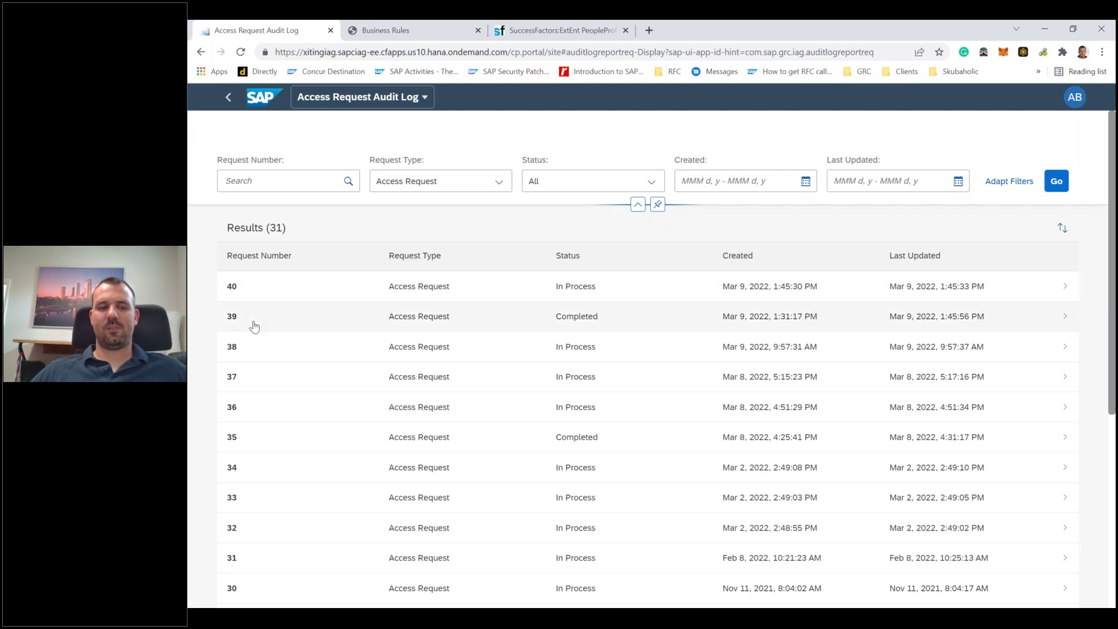
{"action": "left_click", "coordinate": [256, 322]}
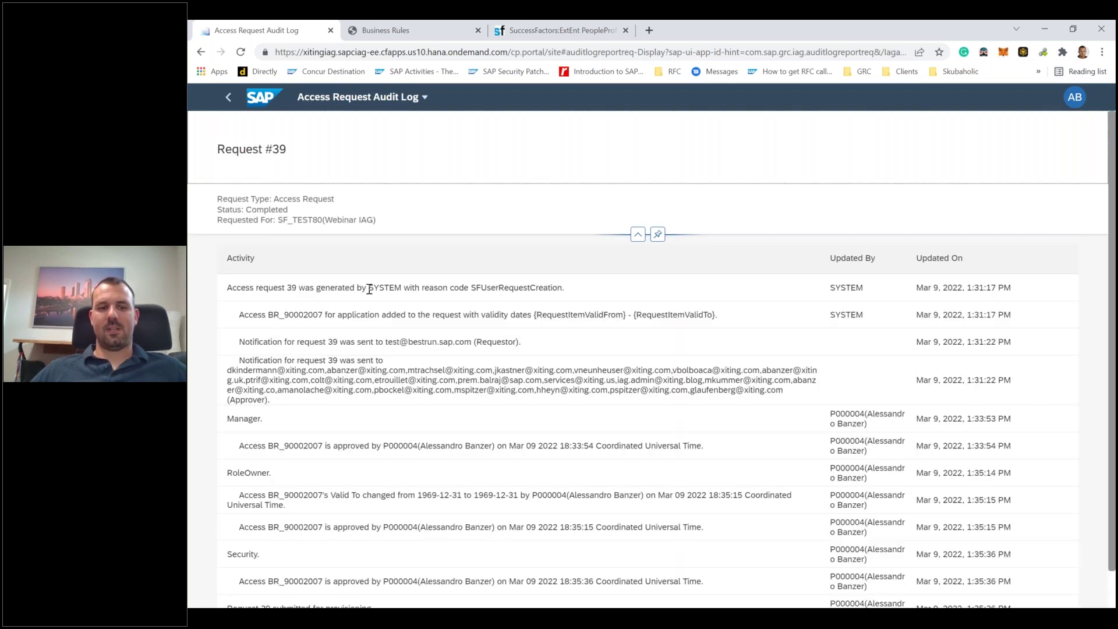
Trace request 39's SFUserRequestCreation reason, Manager/RoleOwner/Security approvals and S4TCLNT100 assignment, then go home.
{"action": "left_click_drag", "start_coordinate": [374, 288], "coordinate": [500, 277]}
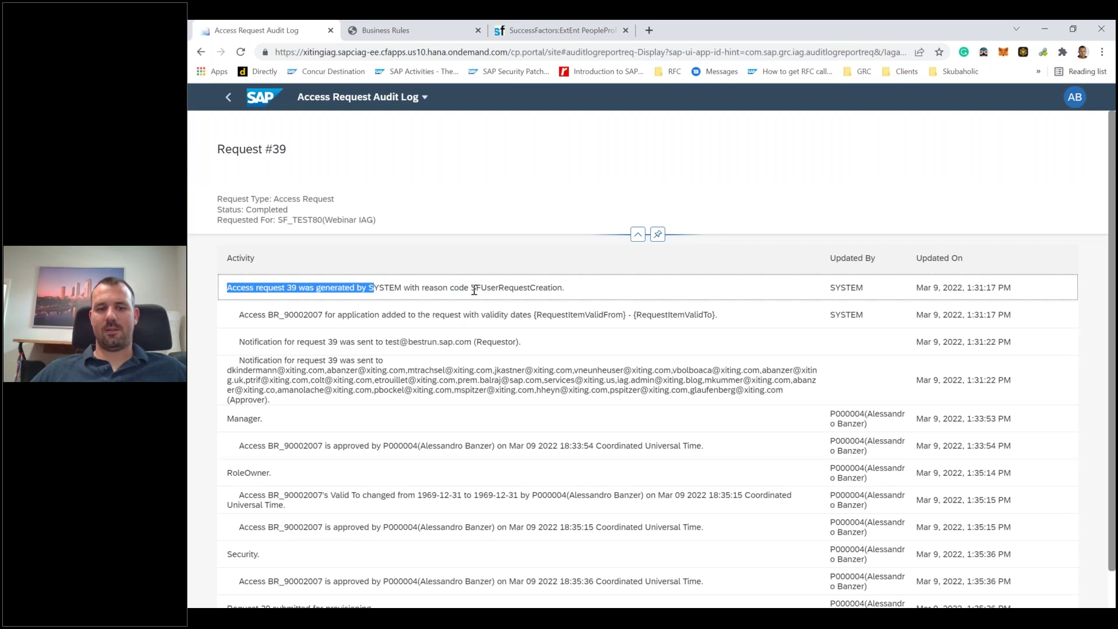
{"action": "left_click_drag", "start_coordinate": [471, 290], "coordinate": [564, 288]}
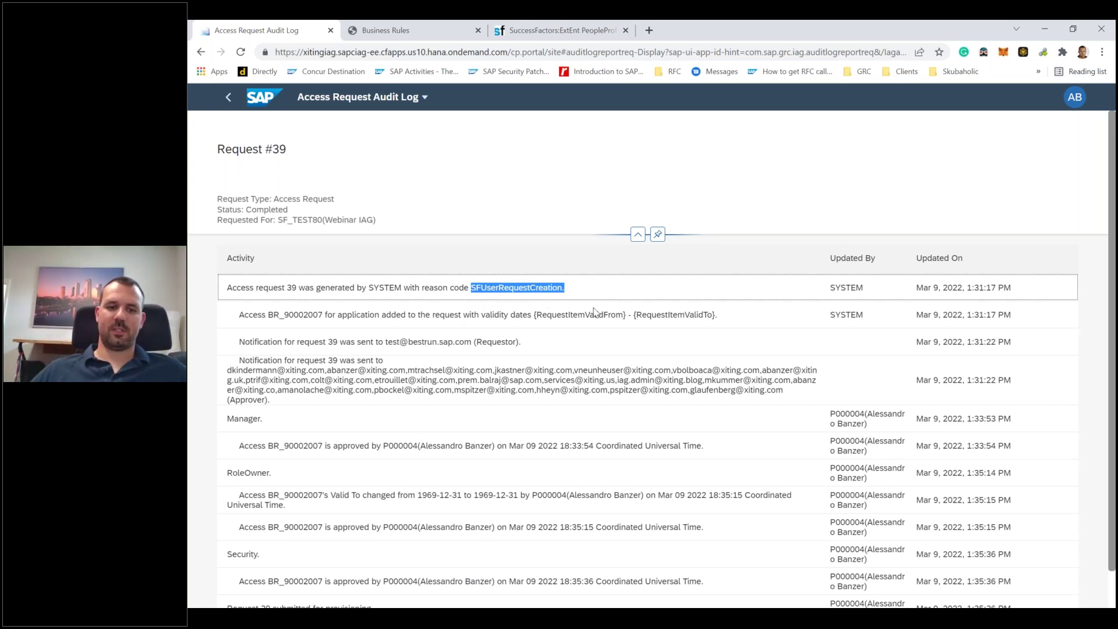
{"action": "scroll", "coordinate": [439, 355], "scroll_direction": "down", "scroll_amount": 1}
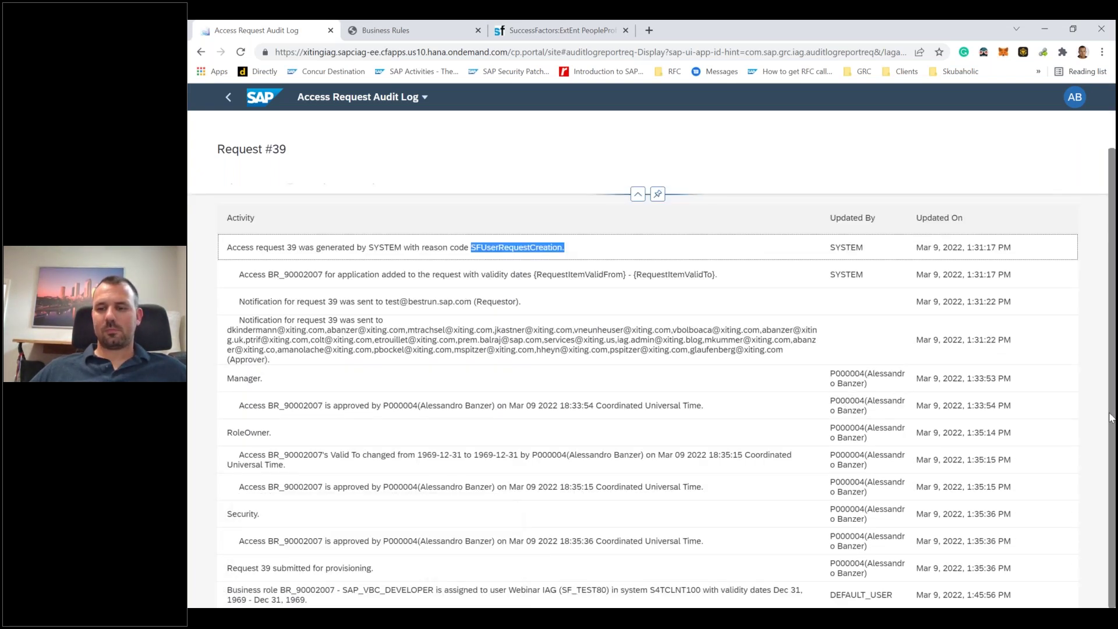
{"action": "left_click_drag", "start_coordinate": [509, 591], "coordinate": [705, 590]}
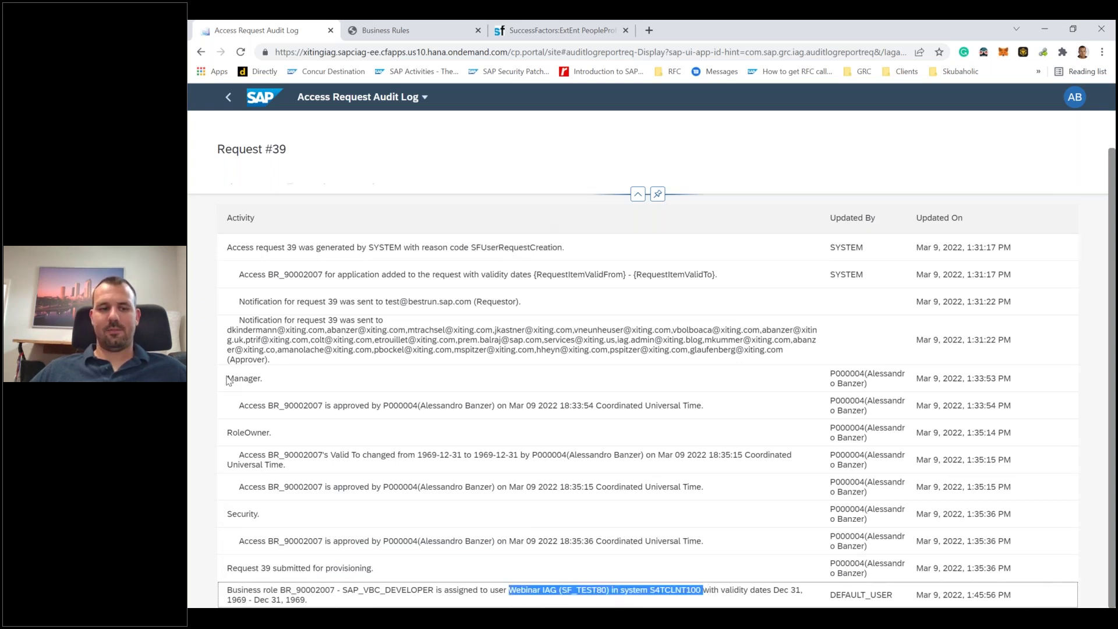
{"action": "left_click_drag", "start_coordinate": [228, 380], "coordinate": [266, 382]}
{"action": "left_click_drag", "start_coordinate": [227, 436], "coordinate": [295, 447]}
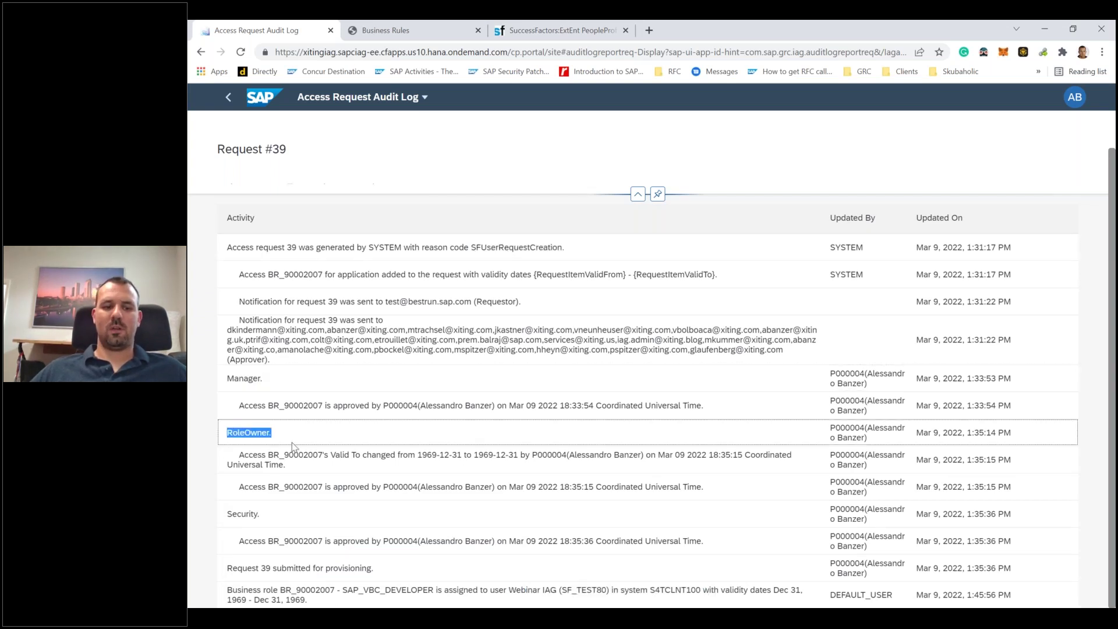
{"action": "left_click_drag", "start_coordinate": [226, 515], "coordinate": [395, 542]}
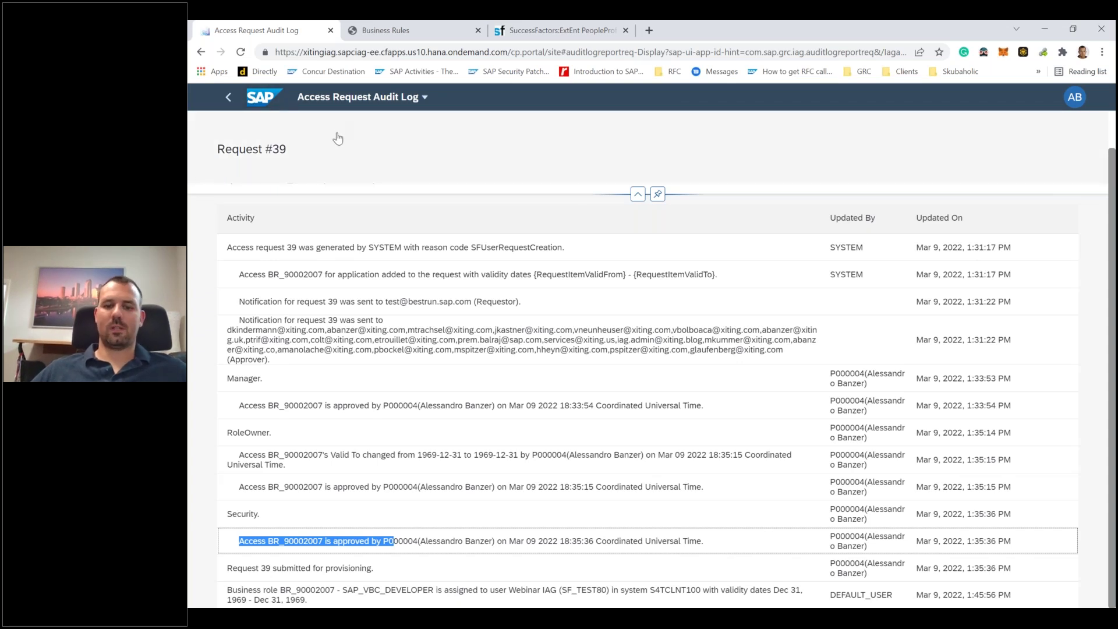
{"action": "left_click", "coordinate": [256, 100]}
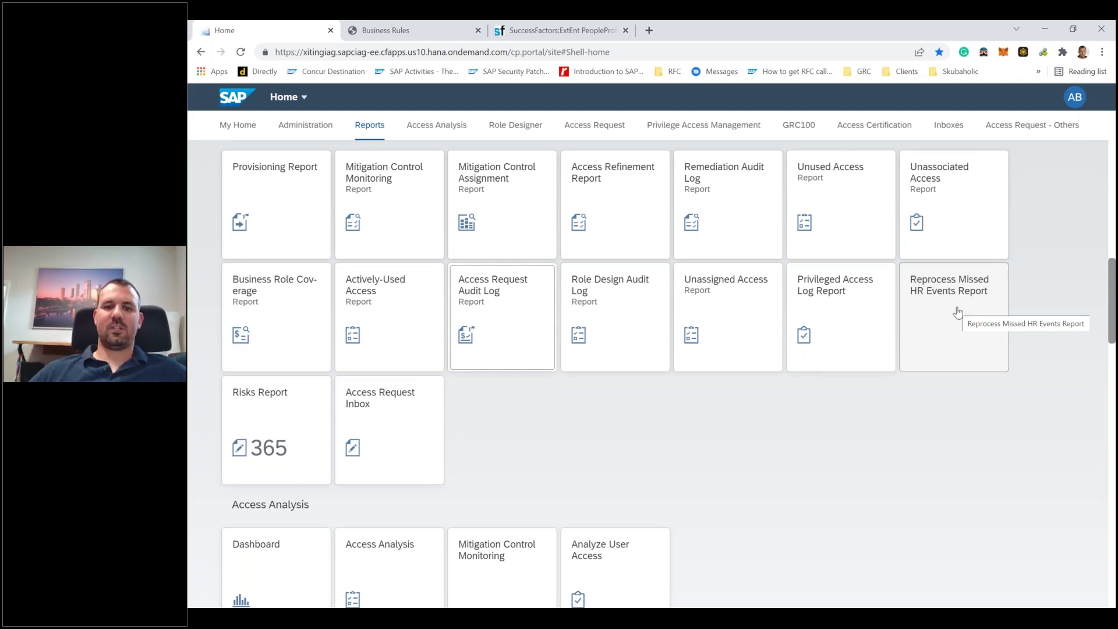
Open the Business_Rule_Mandatory_Info_Missing event's details in the Reprocess Missed HR Events Report, then return home.
{"action": "left_click", "coordinate": [957, 313]}
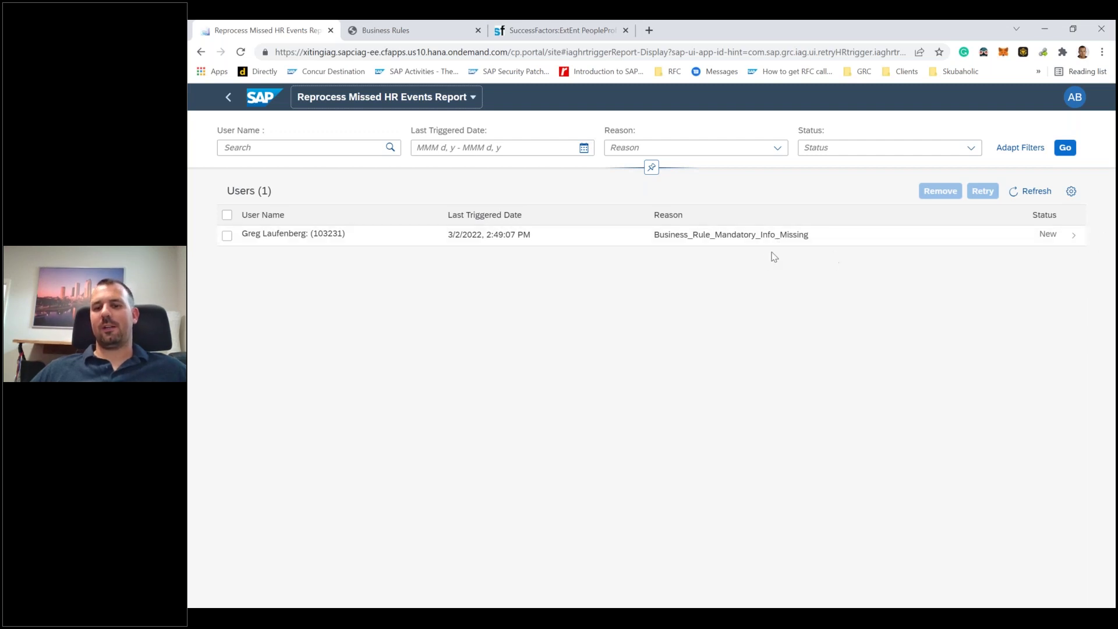
{"action": "left_click", "coordinate": [1069, 242]}
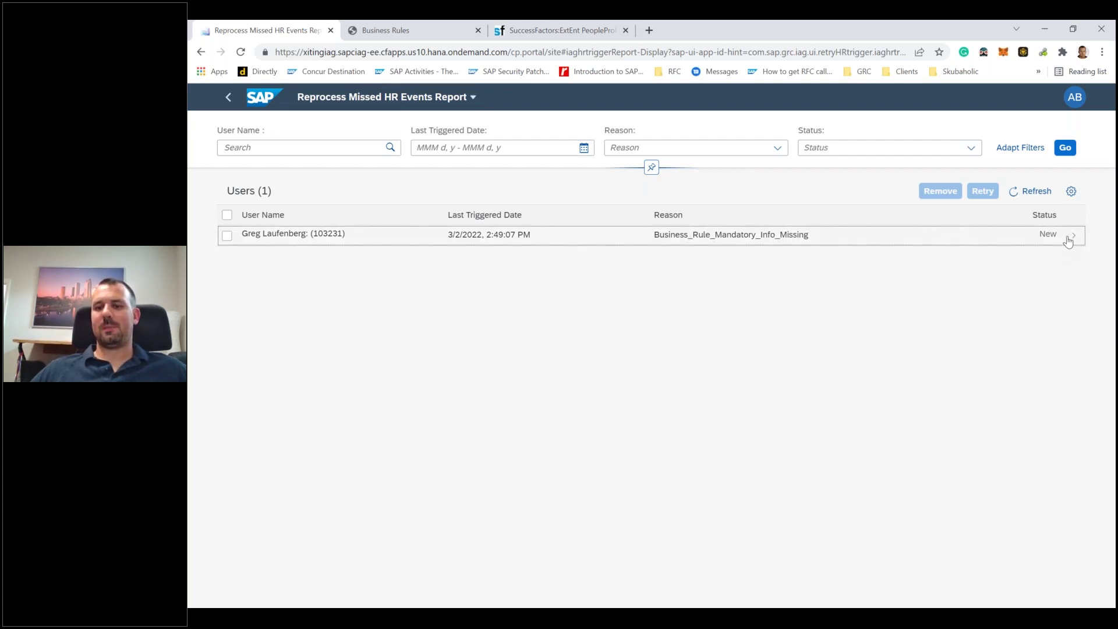
{"action": "left_click", "coordinate": [1069, 242]}
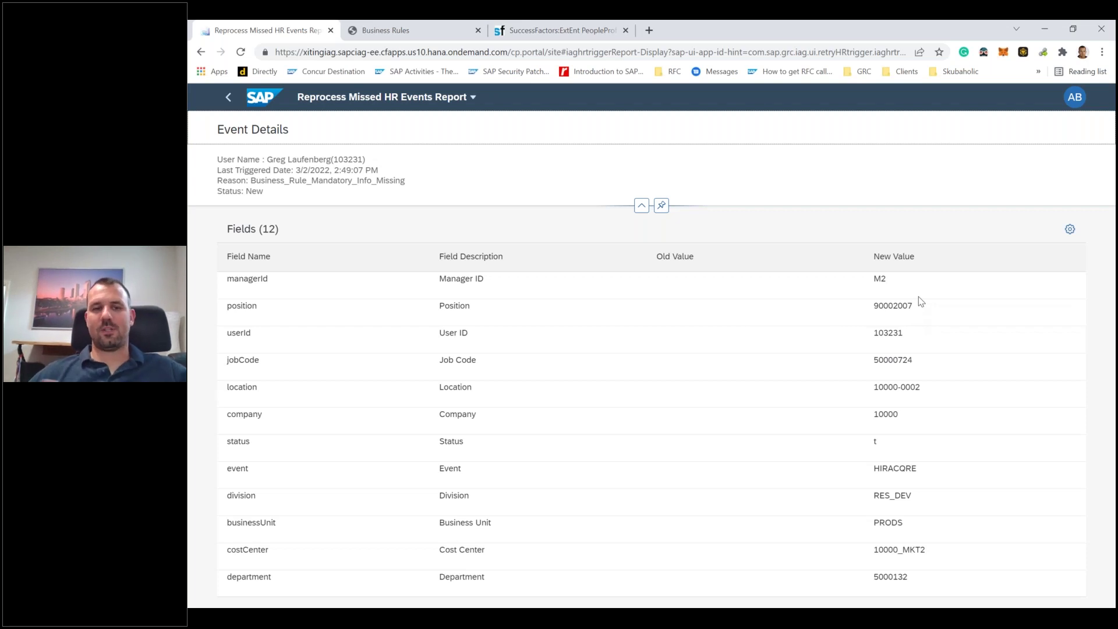
{"action": "left_click", "coordinate": [276, 103]}
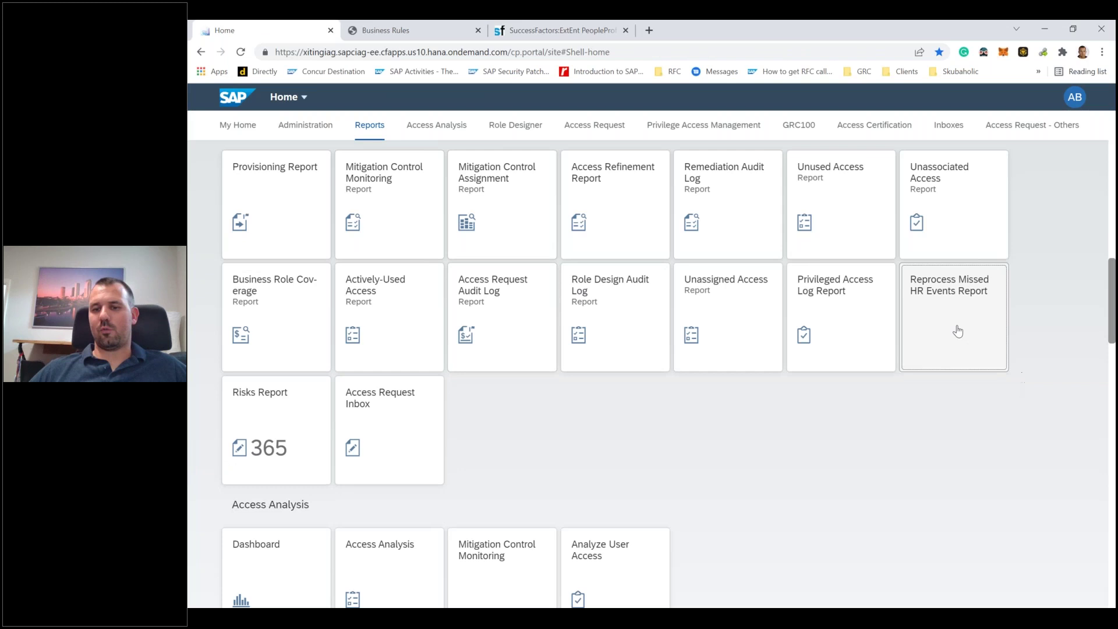
Review request 40's user and reason code in the Access Request Audit Log, then return to slide 12.
{"action": "scroll", "coordinate": [958, 331], "scroll_direction": "down", "scroll_amount": 4}
{"action": "scroll", "coordinate": [472, 293], "scroll_direction": "up", "scroll_amount": 4}
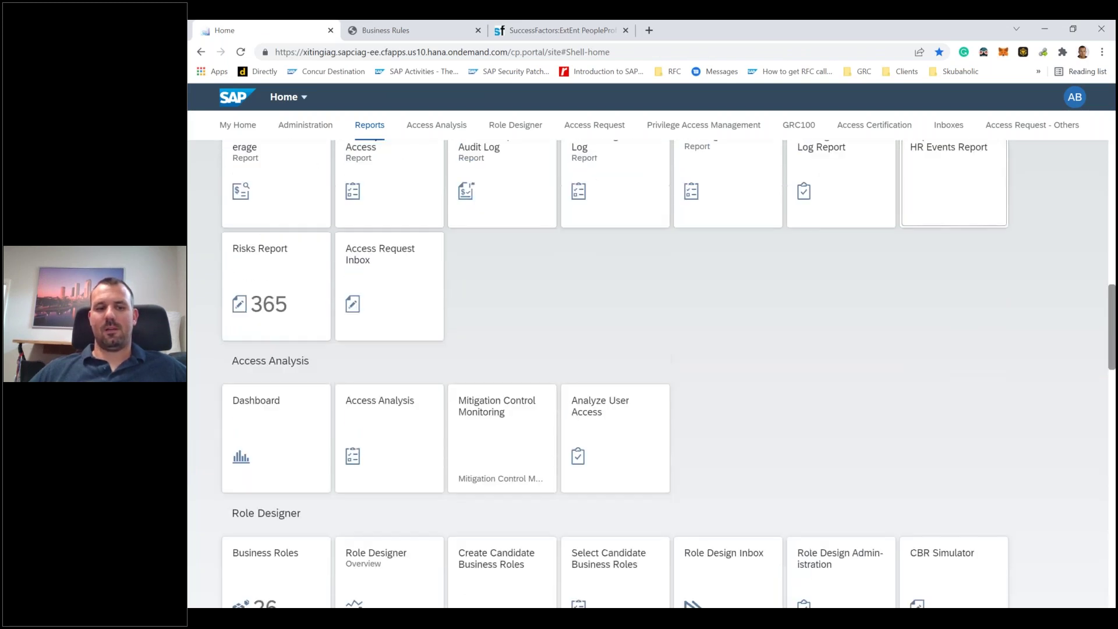
{"action": "left_click", "coordinate": [510, 297]}
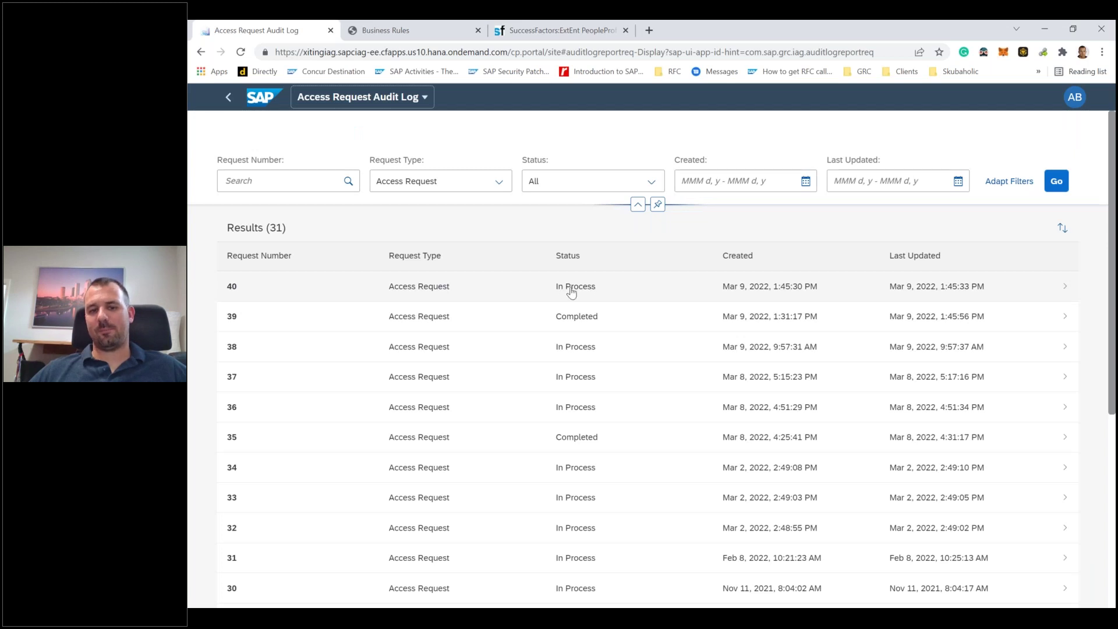
{"action": "left_click", "coordinate": [571, 291]}
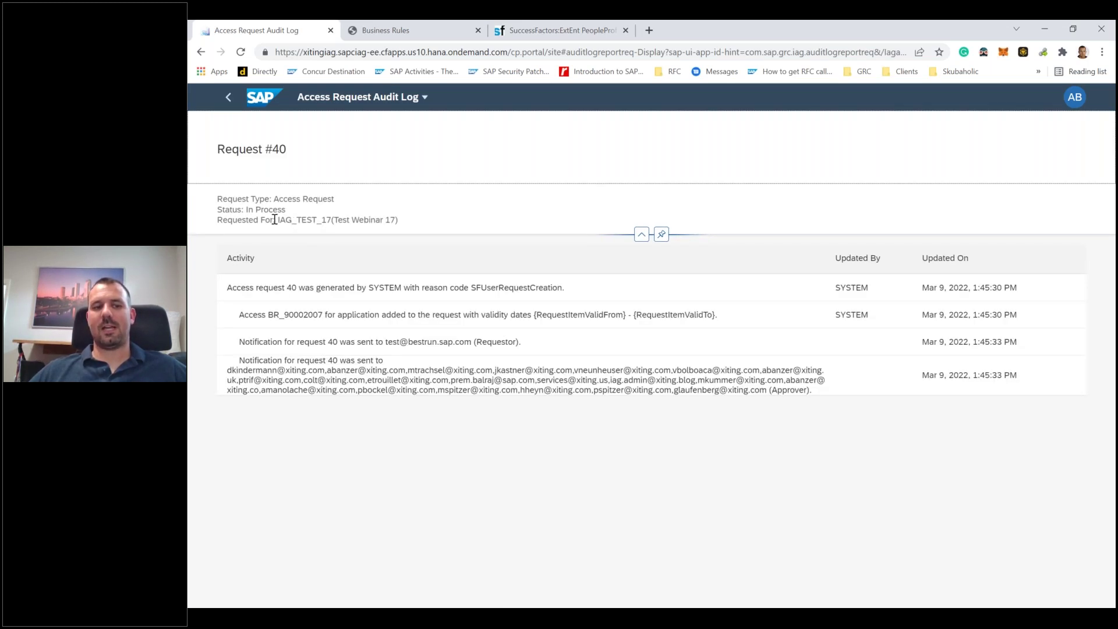
{"action": "left_click_drag", "start_coordinate": [279, 219], "coordinate": [332, 218]}
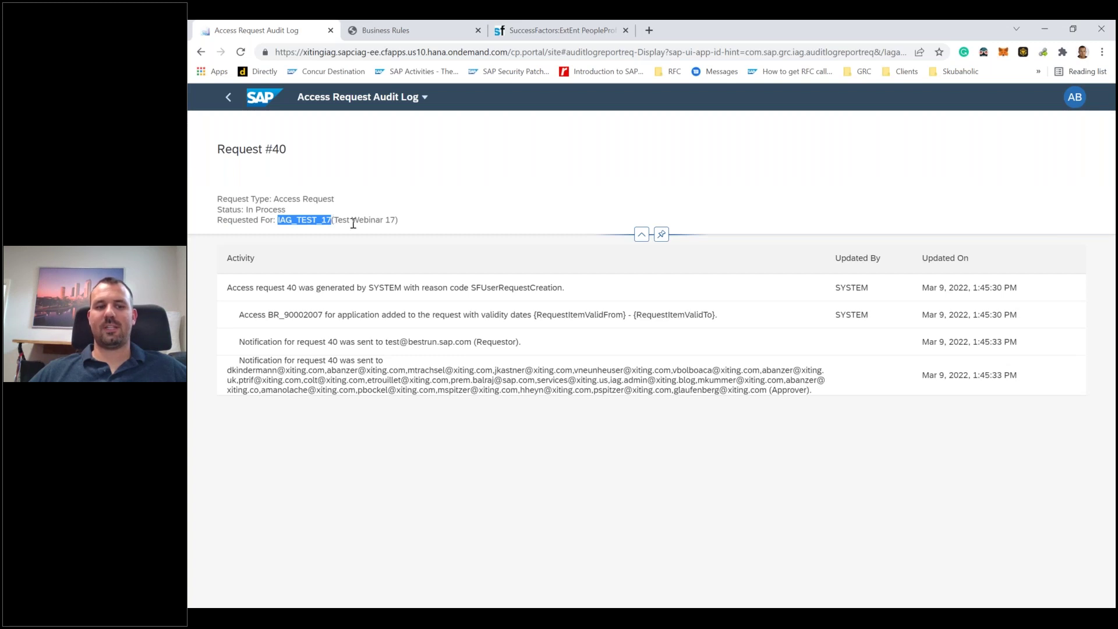
{"action": "left_click_drag", "start_coordinate": [472, 290], "coordinate": [562, 288]}
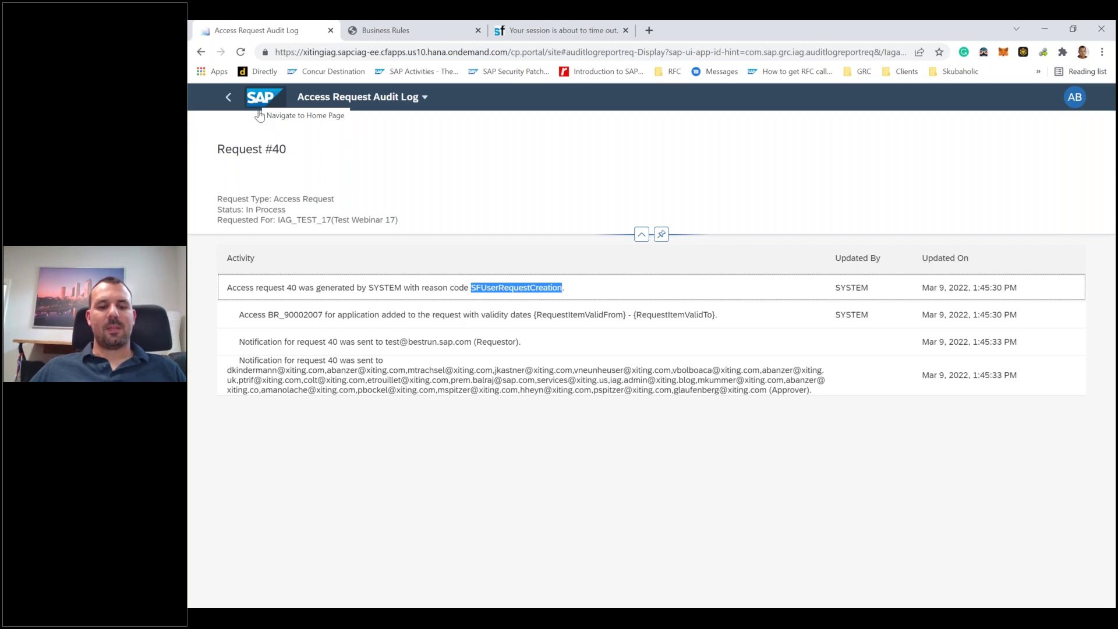
{"action": "left_click", "coordinate": [417, 606]}
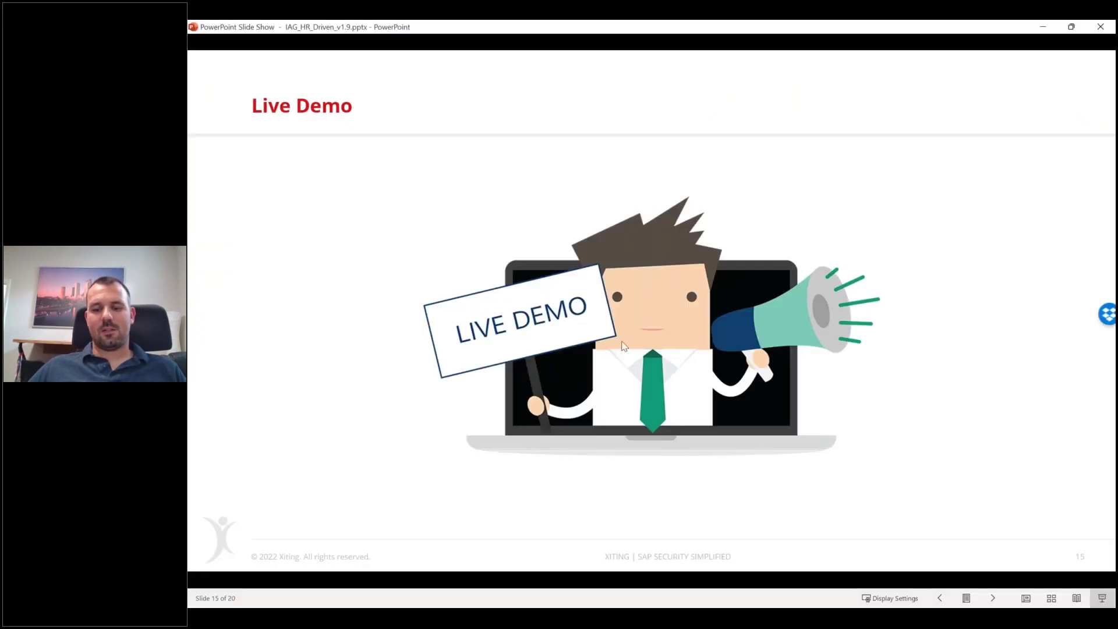
{"action": "key", "text": "Left"}
{"action": "key", "text": "Left"}
{"action": "key", "text": "Left"}
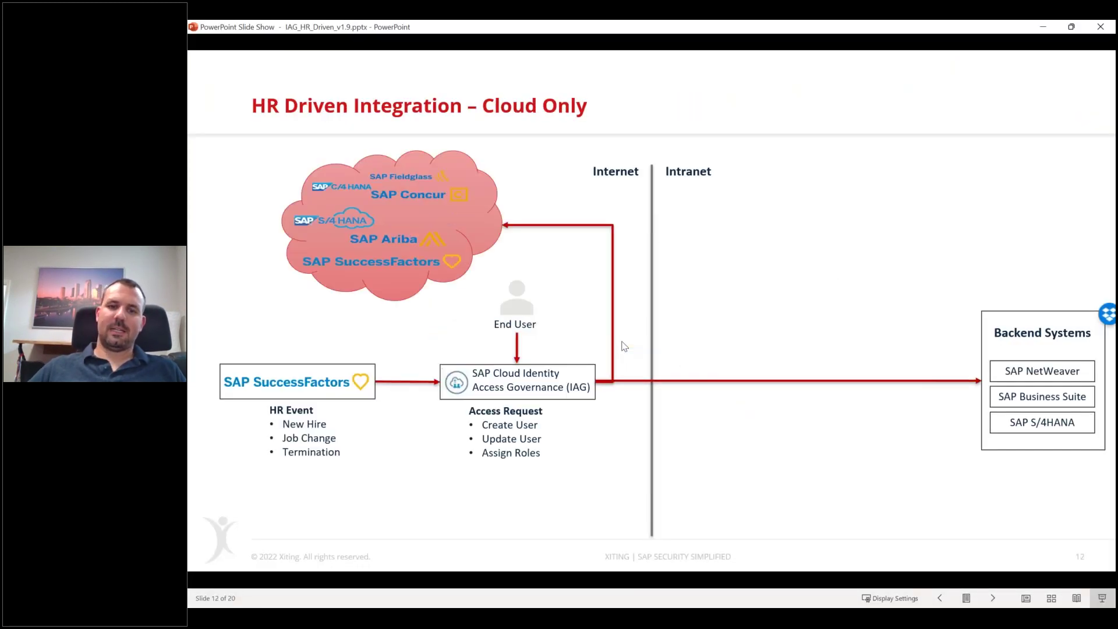
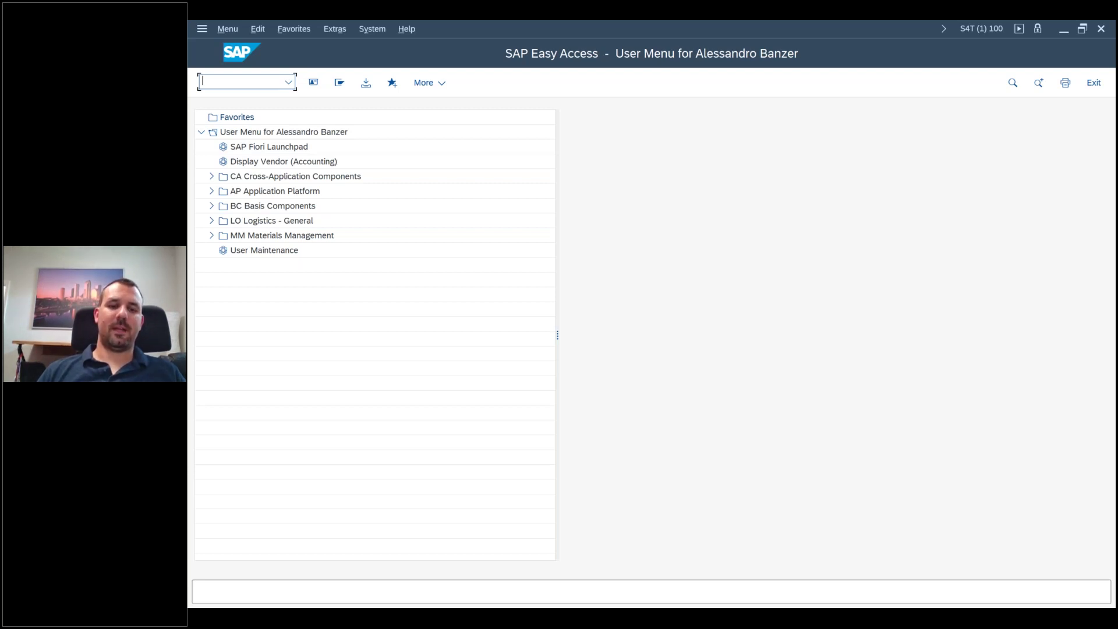
In SE93, look up transaction codes matching siag*.
{"action": "type", "text": "/grcpi"}
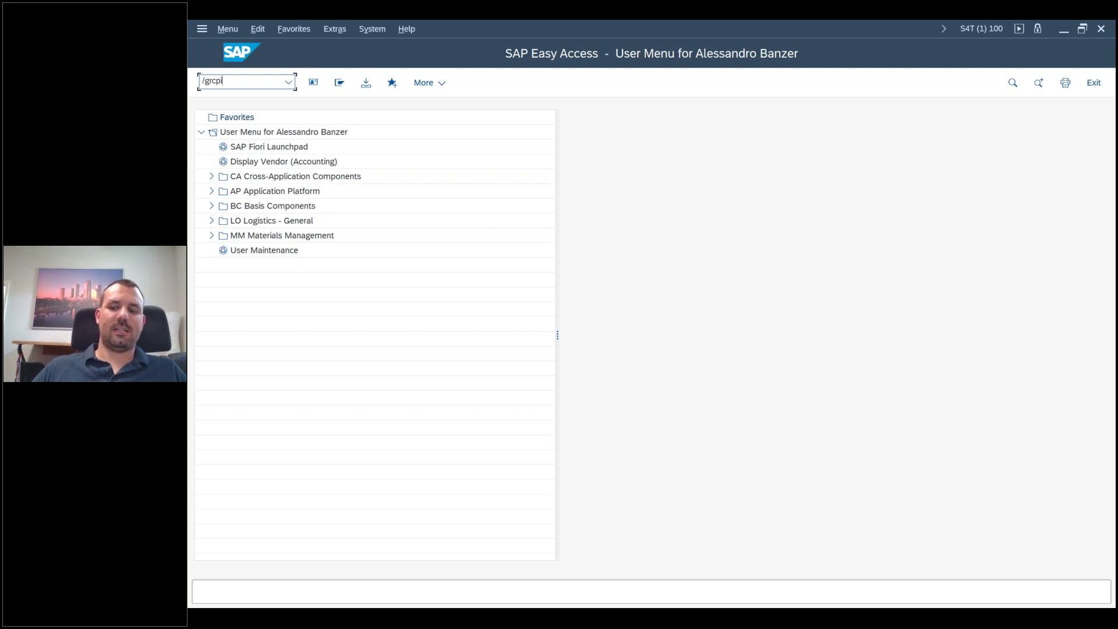
{"action": "key", "text": "BackSpace"}
{"action": "key", "text": "BackSpace"}
{"action": "key", "text": "BackSpace"}
{"action": "key", "text": "BackSpace"}
{"action": "key", "text": "BackSpace"}
{"action": "key", "text": "BackSpace"}
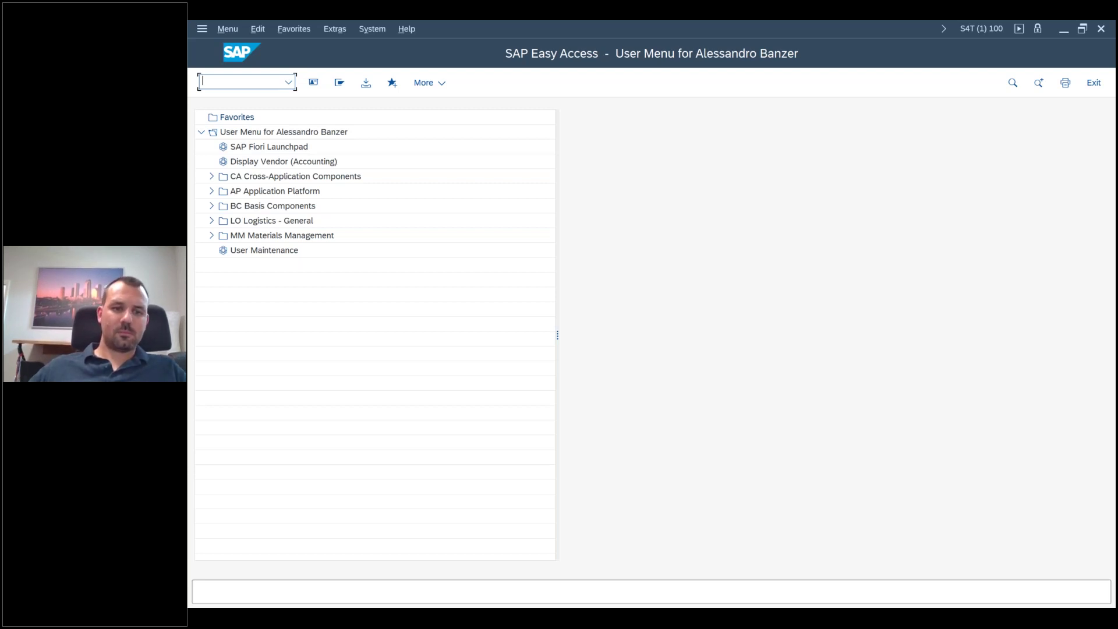
{"action": "type", "text": "se93"}
{"action": "key", "text": "Return"}
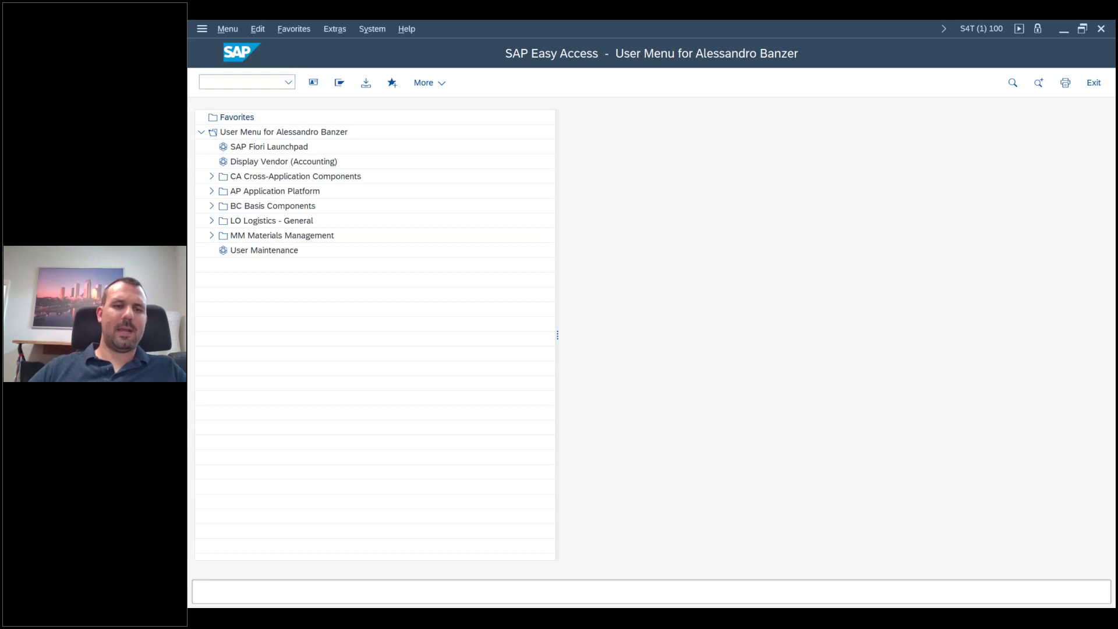
{"action": "type", "text": "siag*"}
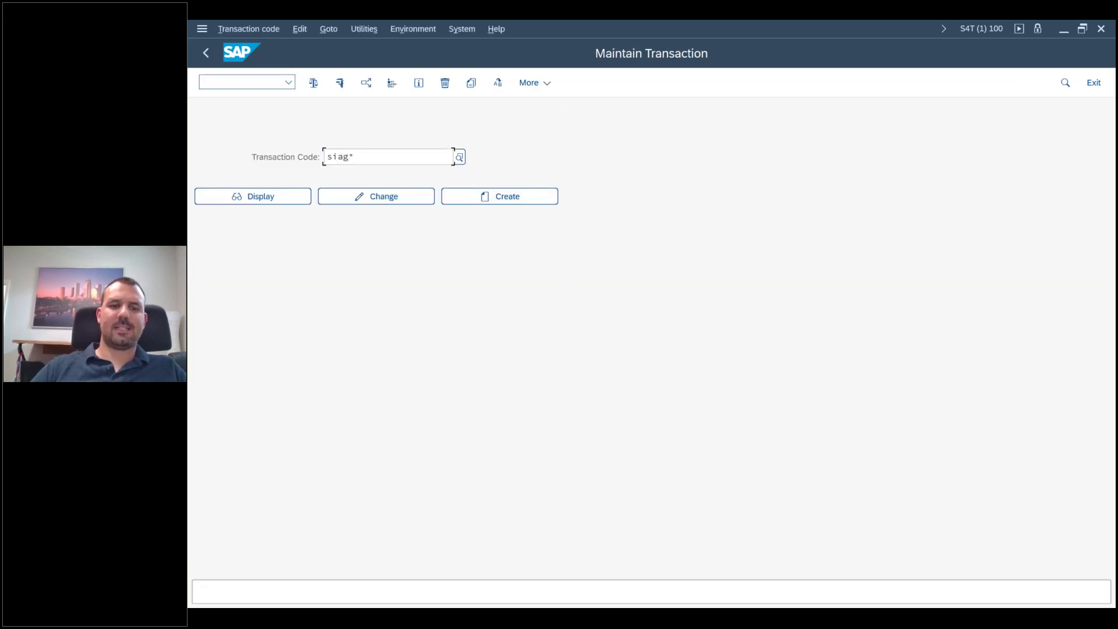
{"action": "key", "text": "F4"}
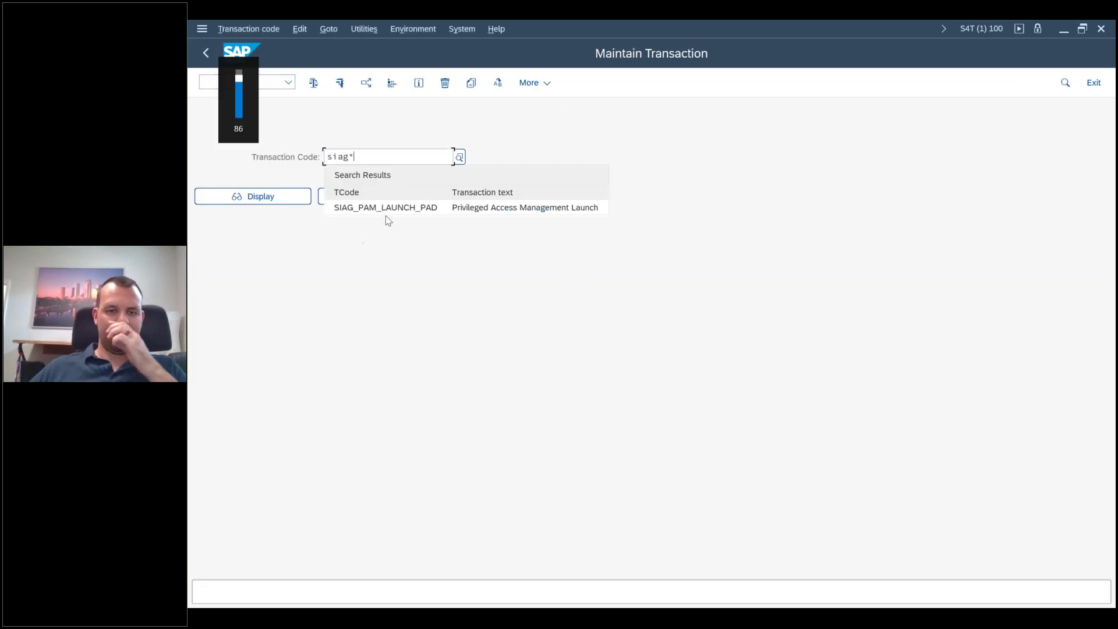
Pick SIAG_PAM_LAUNCH_PAD and run it with /n to open the Privileged Access Management launchpad.
{"action": "double_click", "coordinate": [393, 213]}
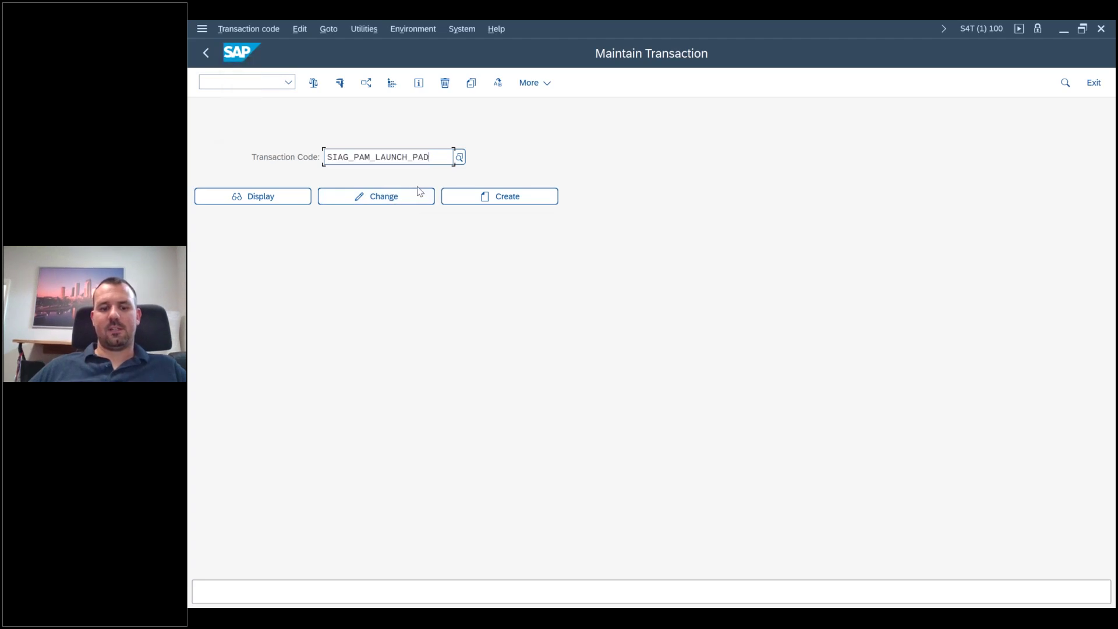
{"action": "left_click", "coordinate": [250, 82]}
{"action": "type", "text": "/n"}
{"action": "type", "text": "SIAG_PAM_LAUNCH_PAD"}
{"action": "key", "text": "Return"}
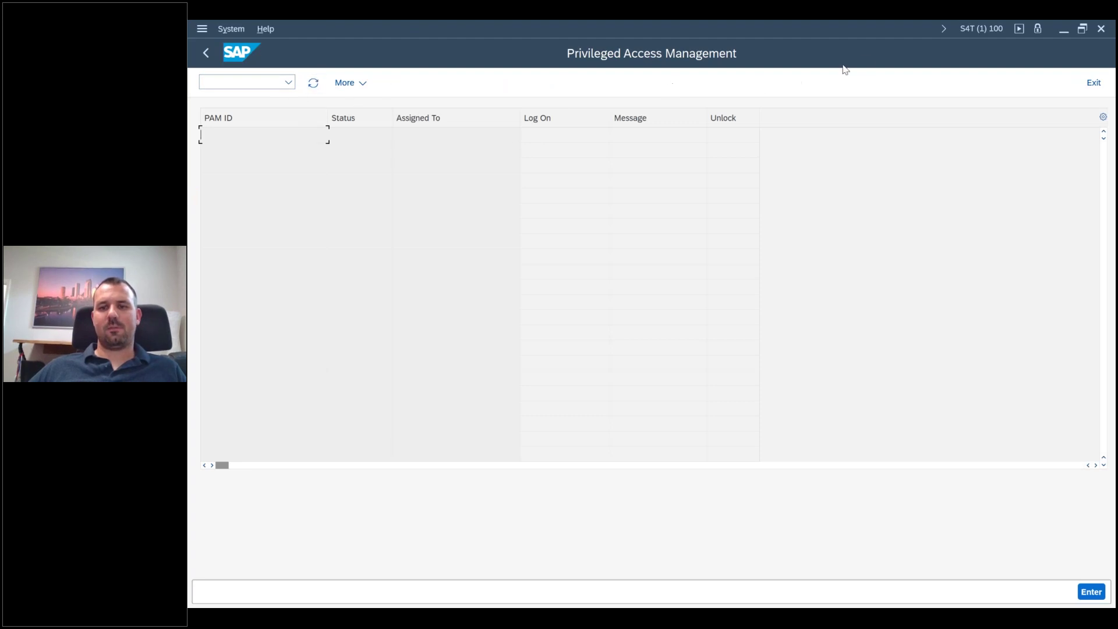
Set the S4T (1) 100 title-bar info to show the transaction code SIAG_PAM_LAUNCH_PAD.
{"action": "left_click", "coordinate": [969, 36]}
{"action": "left_click", "coordinate": [972, 132]}
{"action": "left_click", "coordinate": [967, 29]}
{"action": "left_click", "coordinate": [961, 147]}
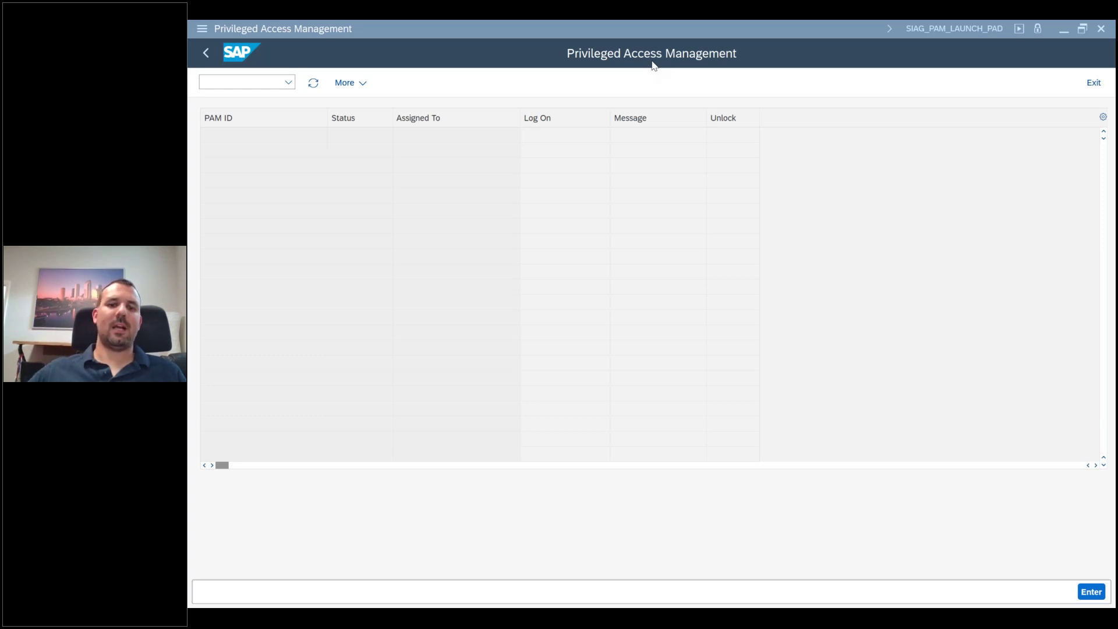
Return to the governance home page and open the Template Upload app.
{"action": "mouse_move", "coordinate": [399, 617]}
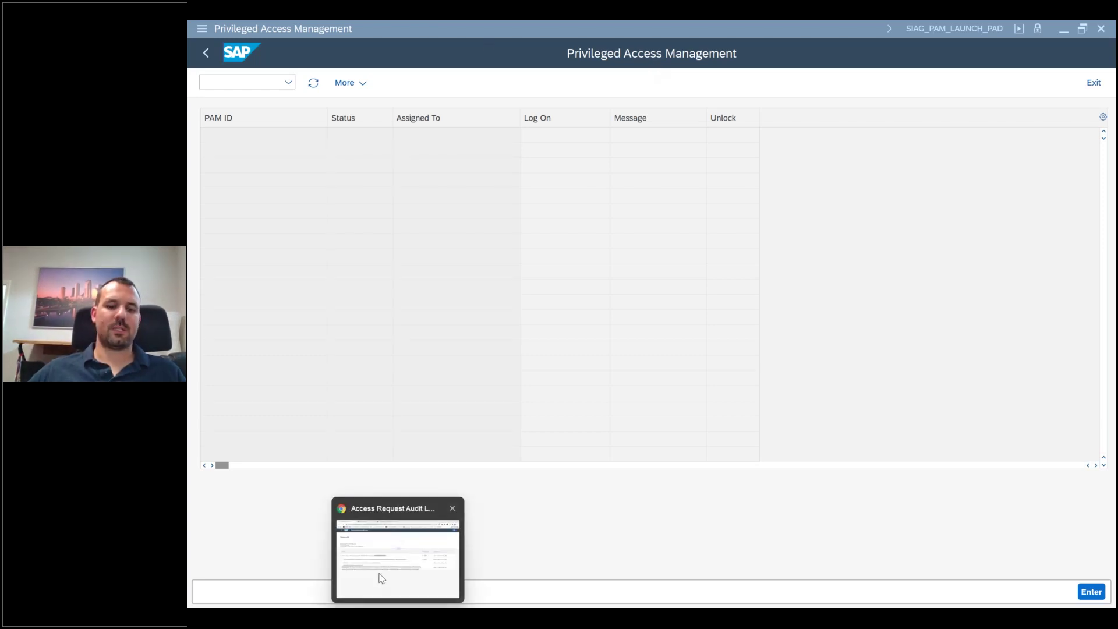
{"action": "left_click", "coordinate": [379, 576]}
{"action": "left_click", "coordinate": [229, 96]}
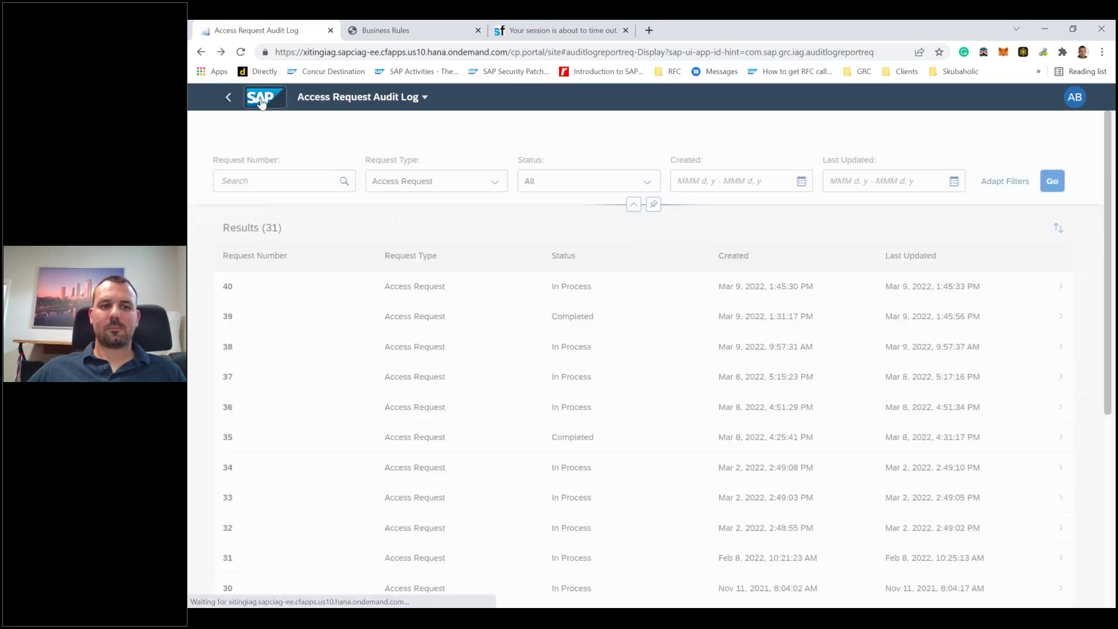
{"action": "scroll", "coordinate": [666, 310], "scroll_direction": "up", "scroll_amount": 5}
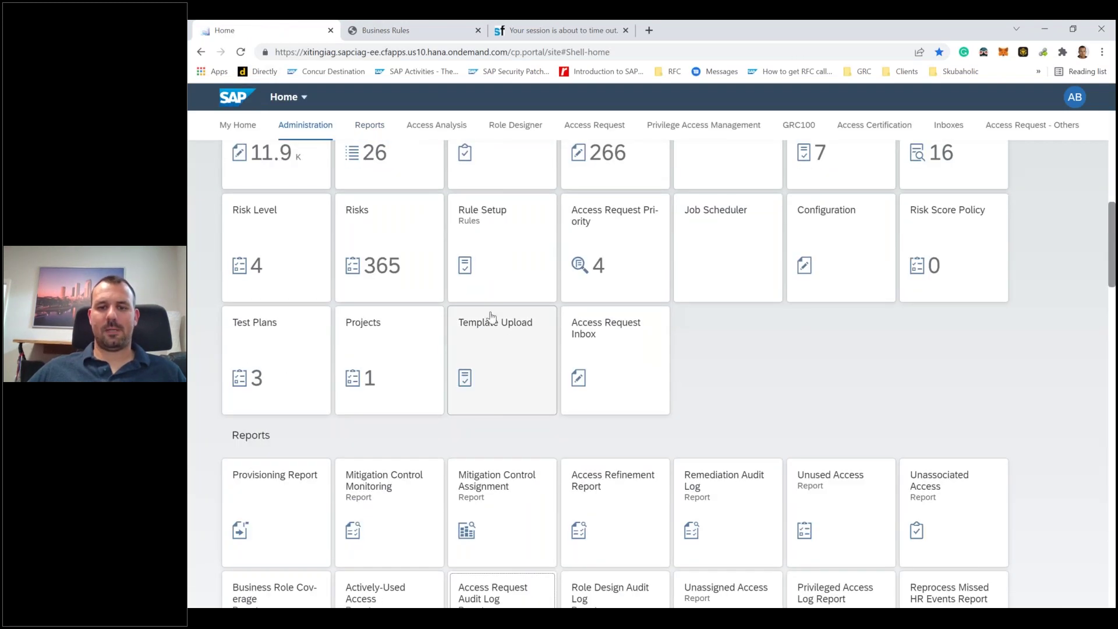
{"action": "left_click", "coordinate": [484, 329]}
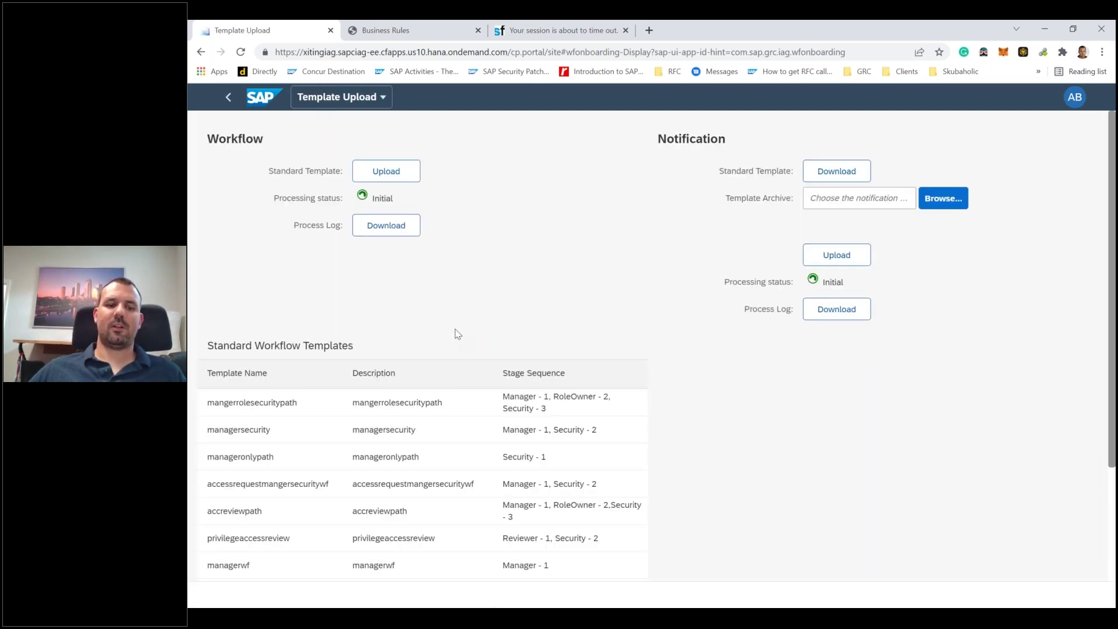
Review the Manager - 1 and ROLEOWNER - 1 sequences and the manageronlypath and managersecurity templates, then open a new tab.
{"action": "scroll", "coordinate": [460, 335], "scroll_direction": "down", "scroll_amount": 3}
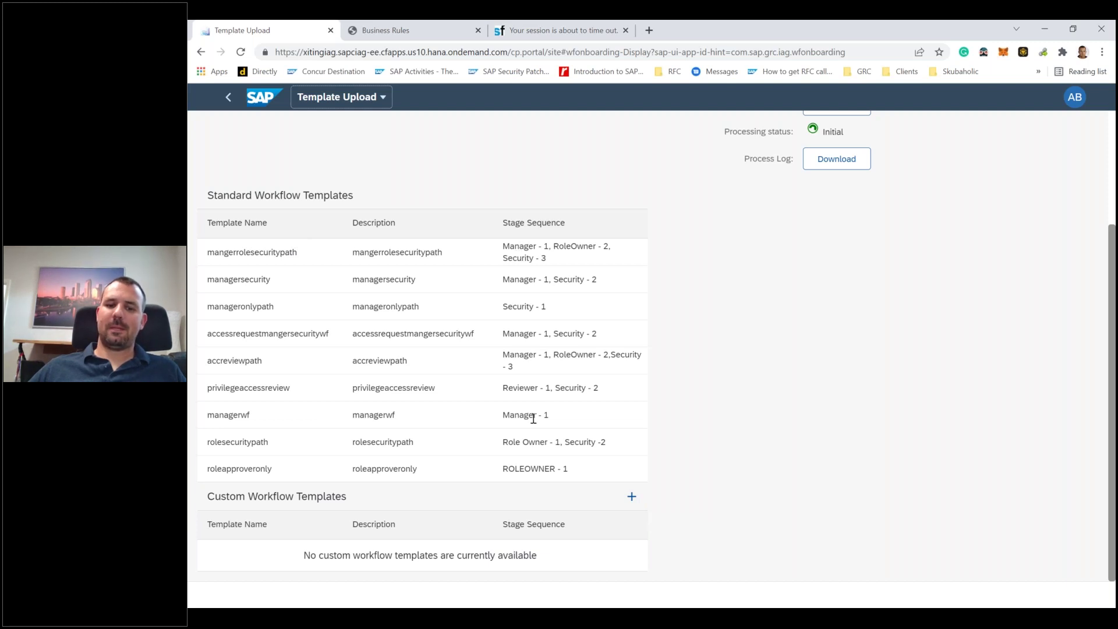
{"action": "triple_click", "coordinate": [568, 418]}
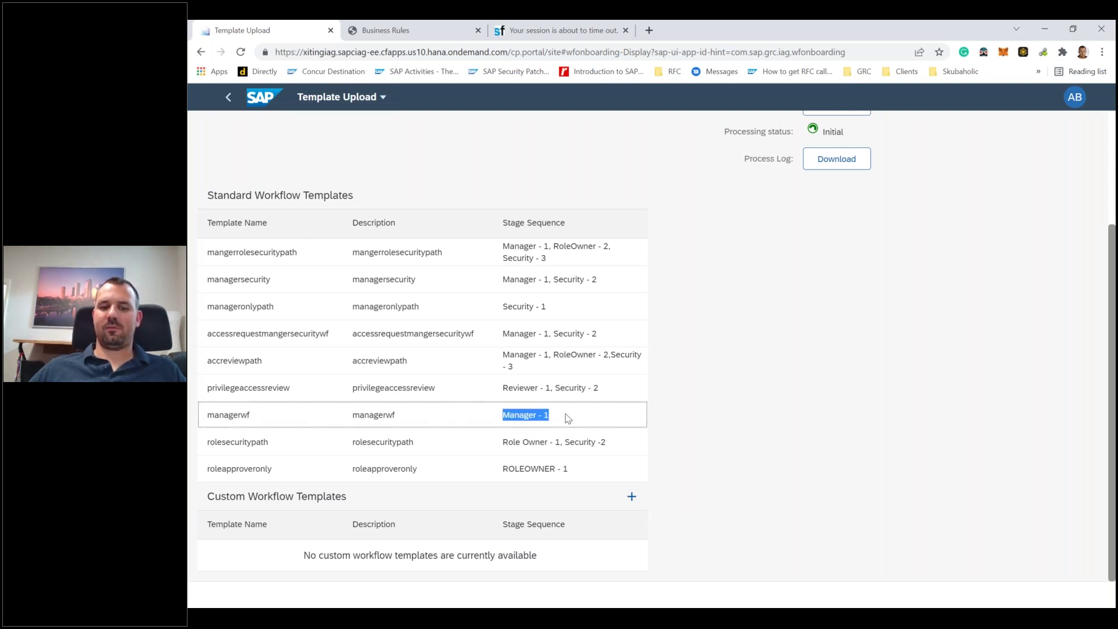
{"action": "left_click_drag", "start_coordinate": [502, 470], "coordinate": [593, 467]}
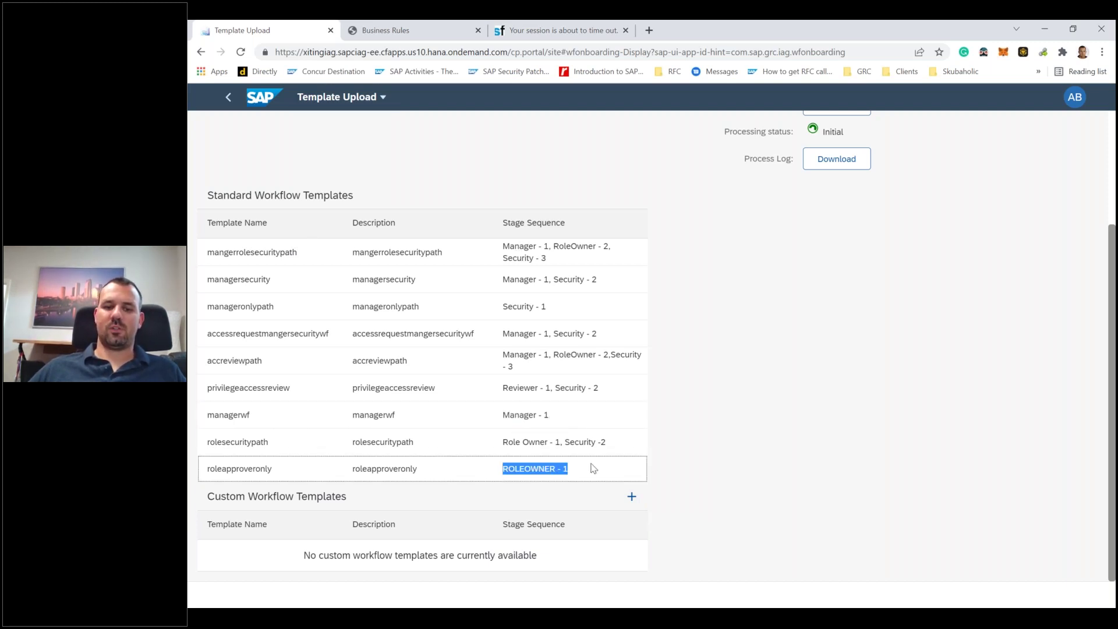
{"action": "left_click", "coordinate": [516, 315]}
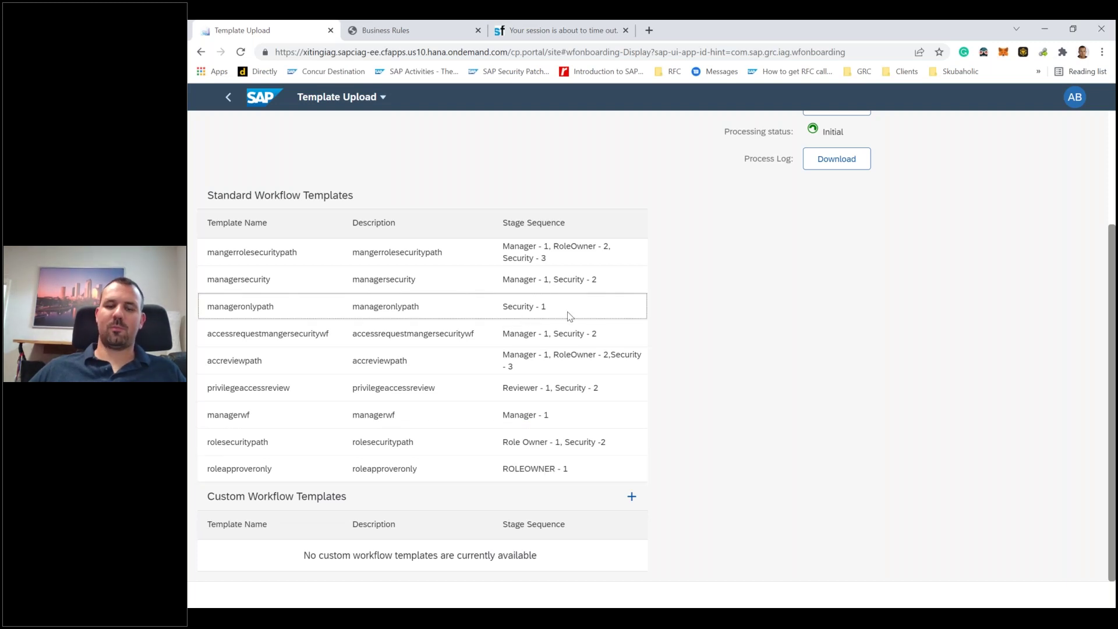
{"action": "left_click", "coordinate": [520, 279]}
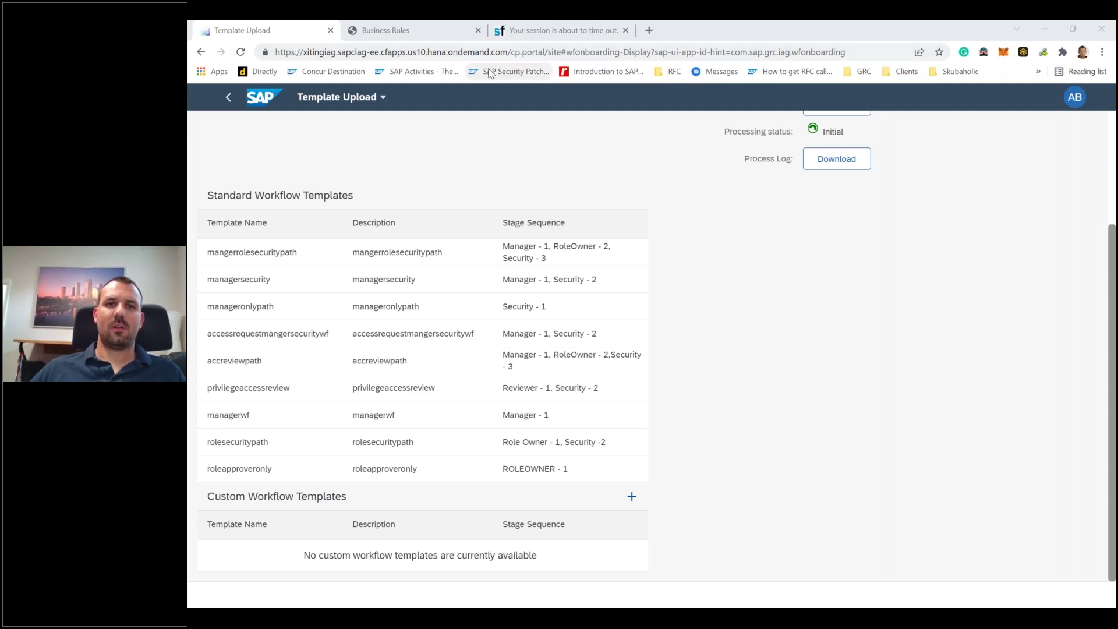
{"action": "left_click", "coordinate": [647, 31]}
Load the SAP Road Map Explorer site at roadmaps.sap.com.
{"action": "type", "text": "lp"}
{"action": "key", "text": "BackSpace"}
{"action": "key", "text": "BackSpace"}
{"action": "key", "text": "BackSpace"}
{"action": "key", "text": "BackSpace"}
{"action": "type", "text": "rao"}
{"action": "key", "text": "BackSpace"}
{"action": "type", "text": "od"}
{"action": "key", "text": "BackSpace"}
{"action": "type", "text": "m"}
{"action": "key", "text": "Return"}
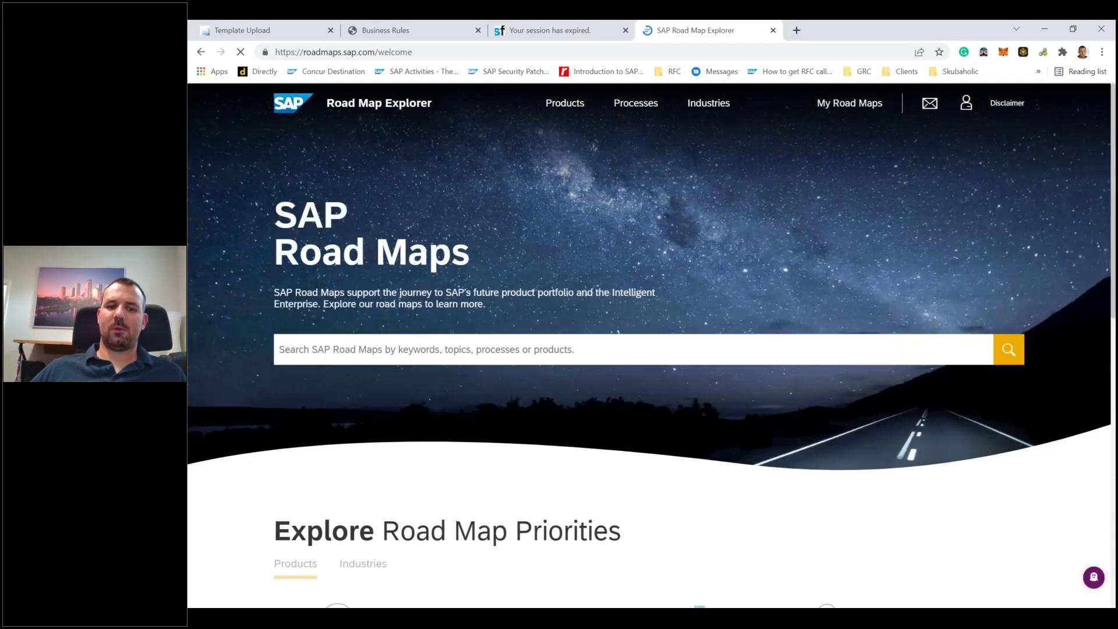
Show the SAP Cloud Identity Access Governance road map and view the business role templates item details.
{"action": "left_click", "coordinate": [383, 348]}
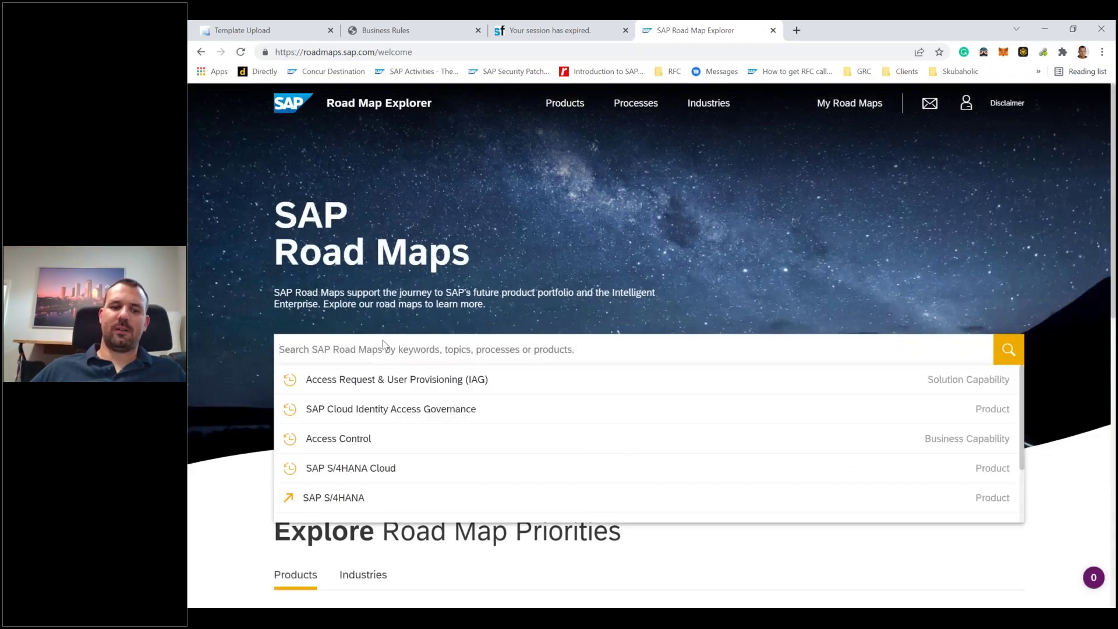
{"action": "left_click", "coordinate": [380, 410]}
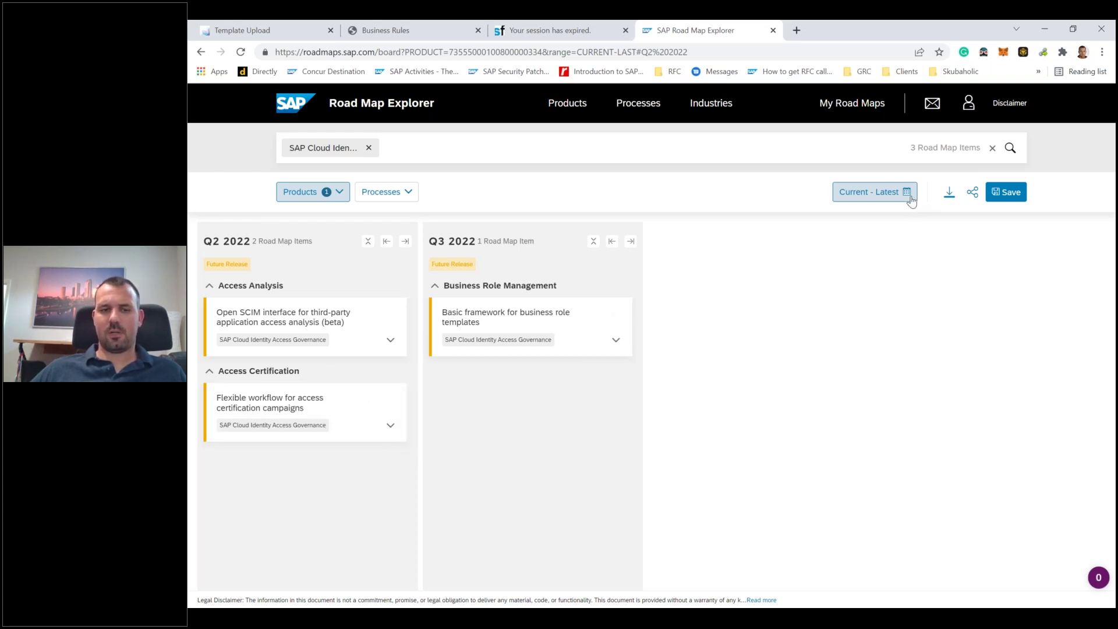
{"action": "left_click", "coordinate": [524, 322]}
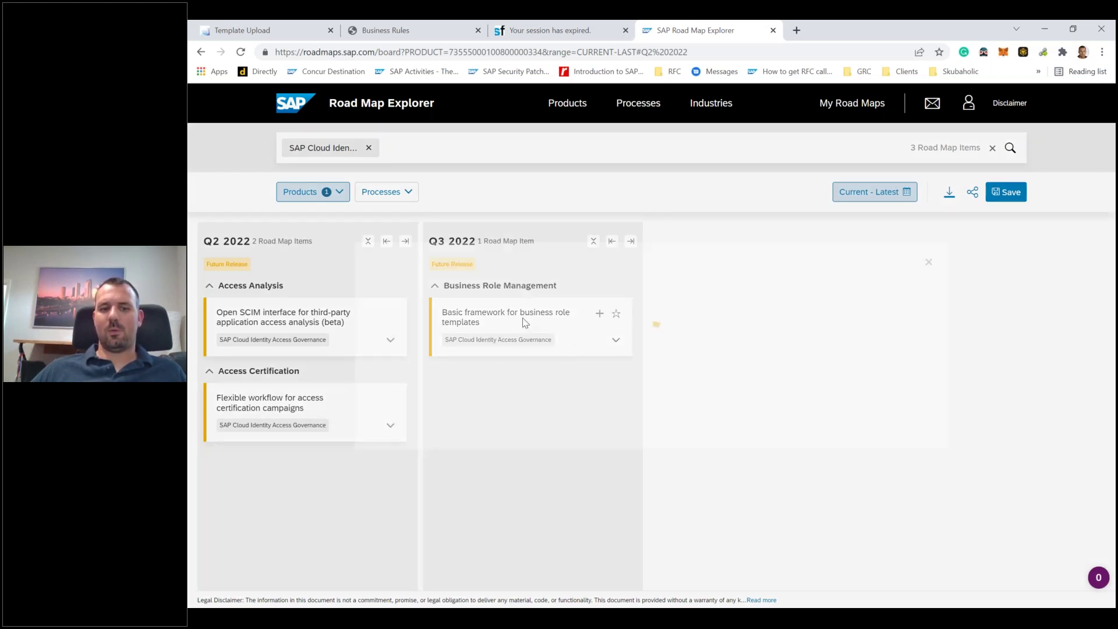
{"action": "left_click", "coordinate": [998, 190]}
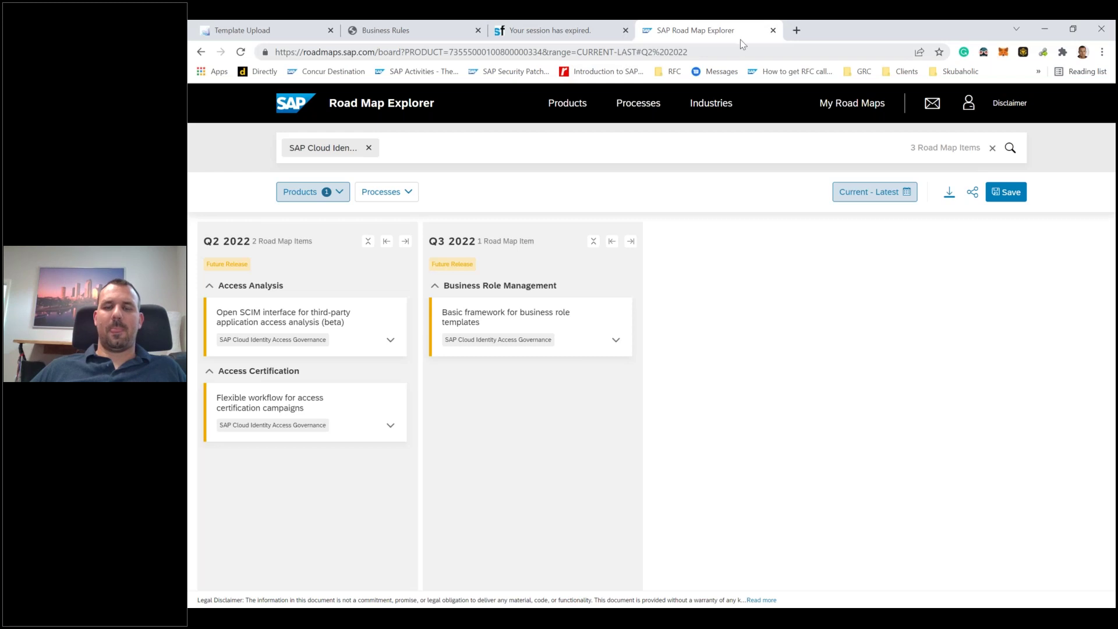
{"action": "left_click", "coordinate": [798, 31]}
On help.sap.com, search 'iag' and open the SAP Cloud Identity Access Governance documentation.
{"action": "type", "text": "help"}
{"action": "key", "text": "Return"}
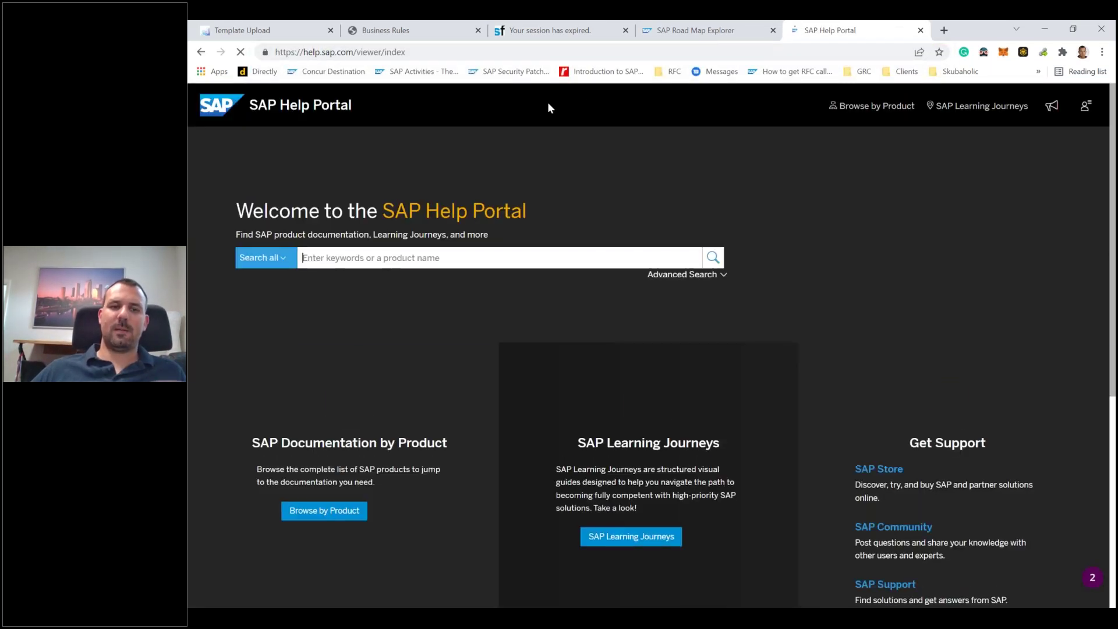
{"action": "type", "text": "iag"}
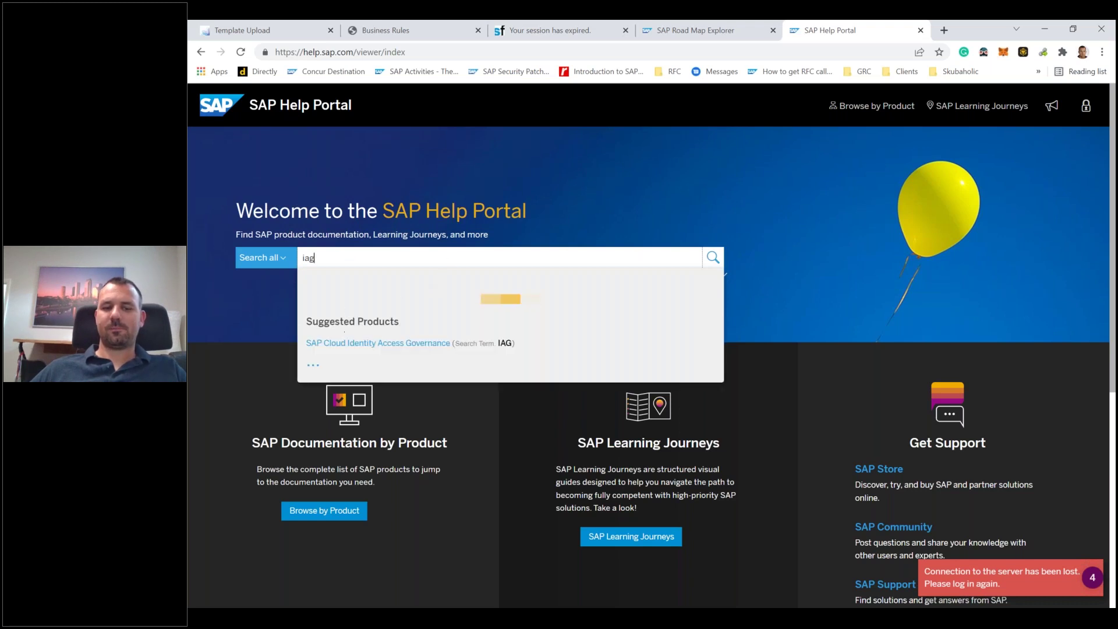
{"action": "left_click", "coordinate": [365, 314]}
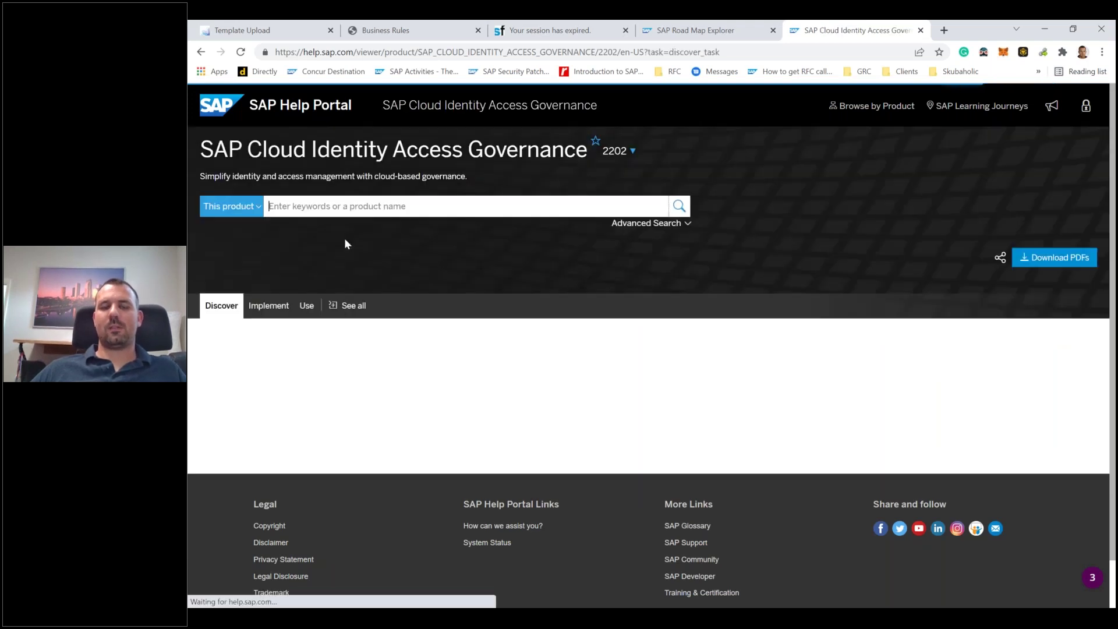
Browse the Implement, Use and Discover sections, finishing on the Use end-user services.
{"action": "left_click", "coordinate": [267, 305]}
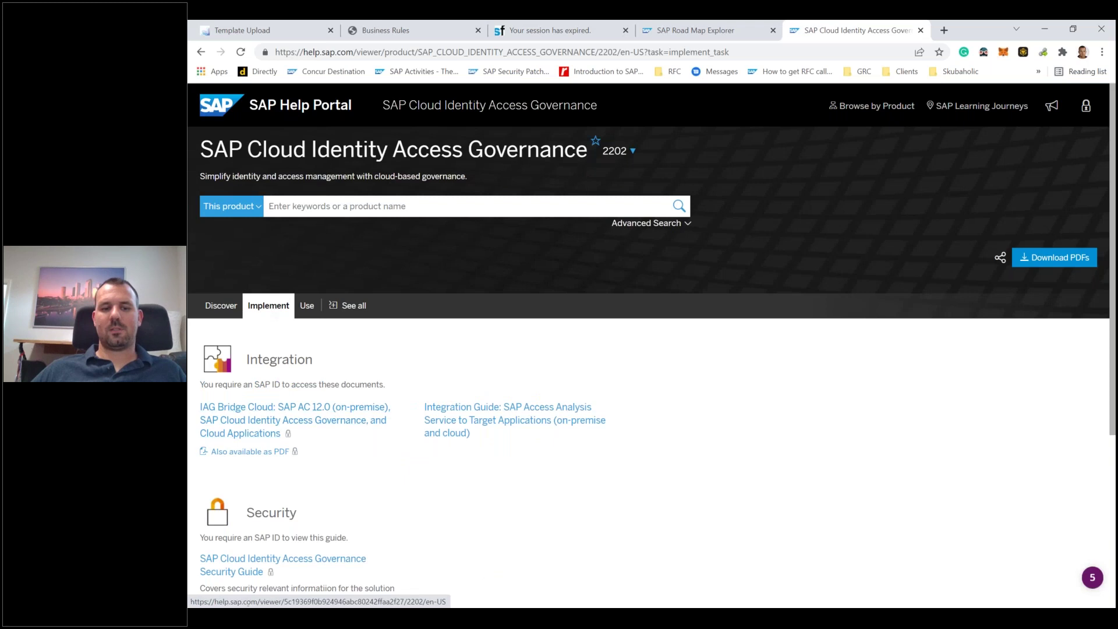
{"action": "scroll", "coordinate": [423, 343], "scroll_direction": "down", "scroll_amount": 5}
{"action": "scroll", "coordinate": [422, 342], "scroll_direction": "up", "scroll_amount": 5}
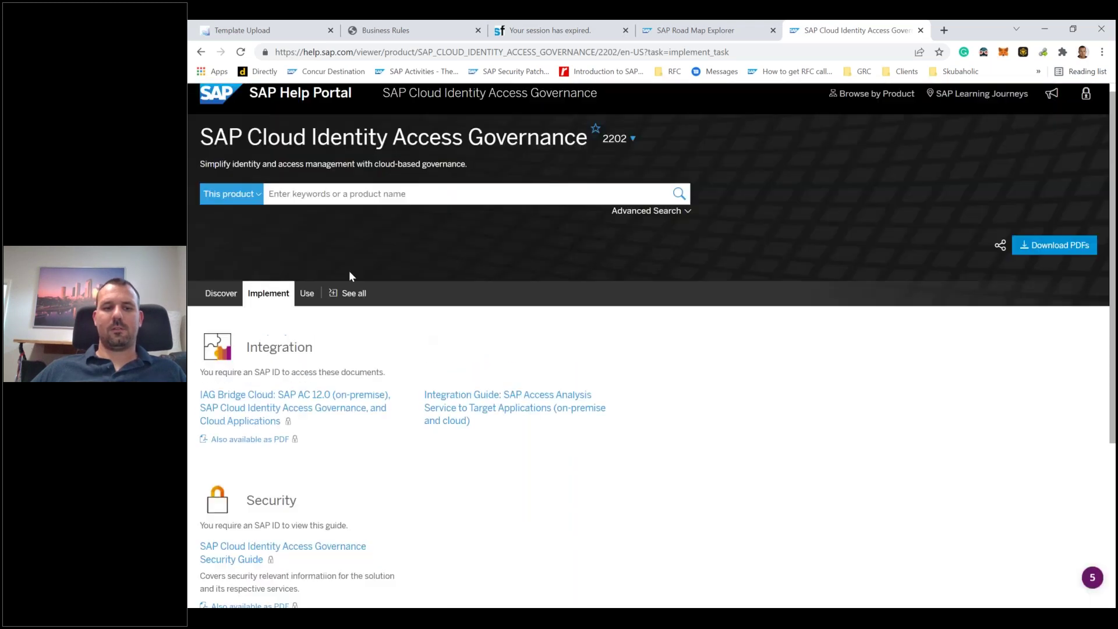
{"action": "left_click", "coordinate": [305, 293]}
{"action": "left_click", "coordinate": [228, 293]}
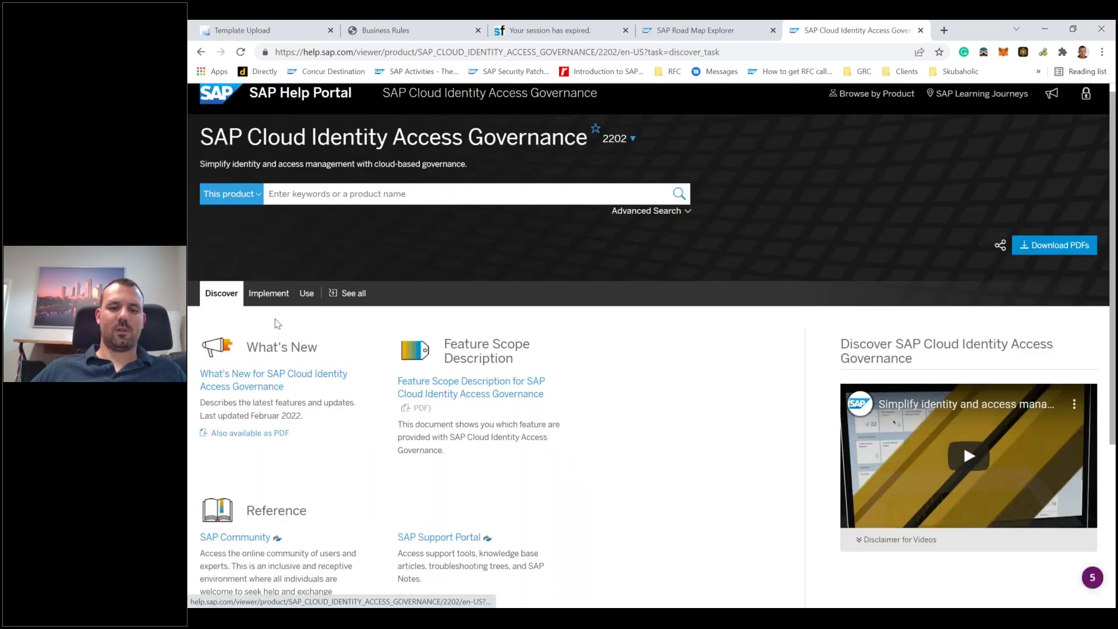
{"action": "scroll", "coordinate": [275, 319], "scroll_direction": "down", "scroll_amount": 3}
{"action": "scroll", "coordinate": [283, 298], "scroll_direction": "up", "scroll_amount": 3}
{"action": "left_click", "coordinate": [283, 297]}
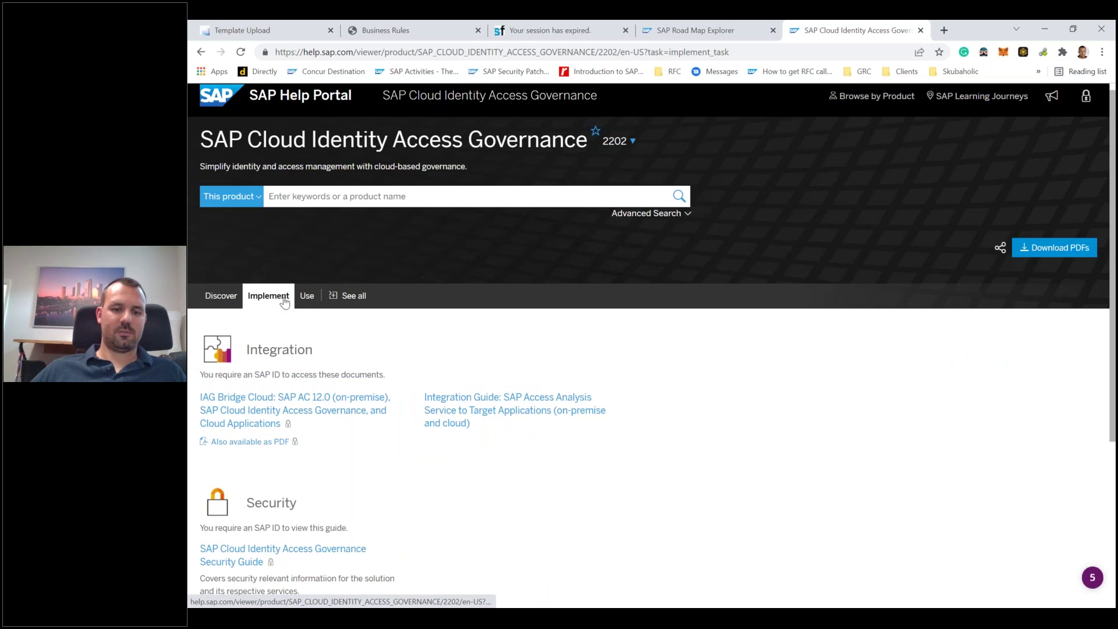
{"action": "scroll", "coordinate": [284, 301], "scroll_direction": "down", "scroll_amount": 4}
{"action": "scroll", "coordinate": [342, 299], "scroll_direction": "up", "scroll_amount": 1}
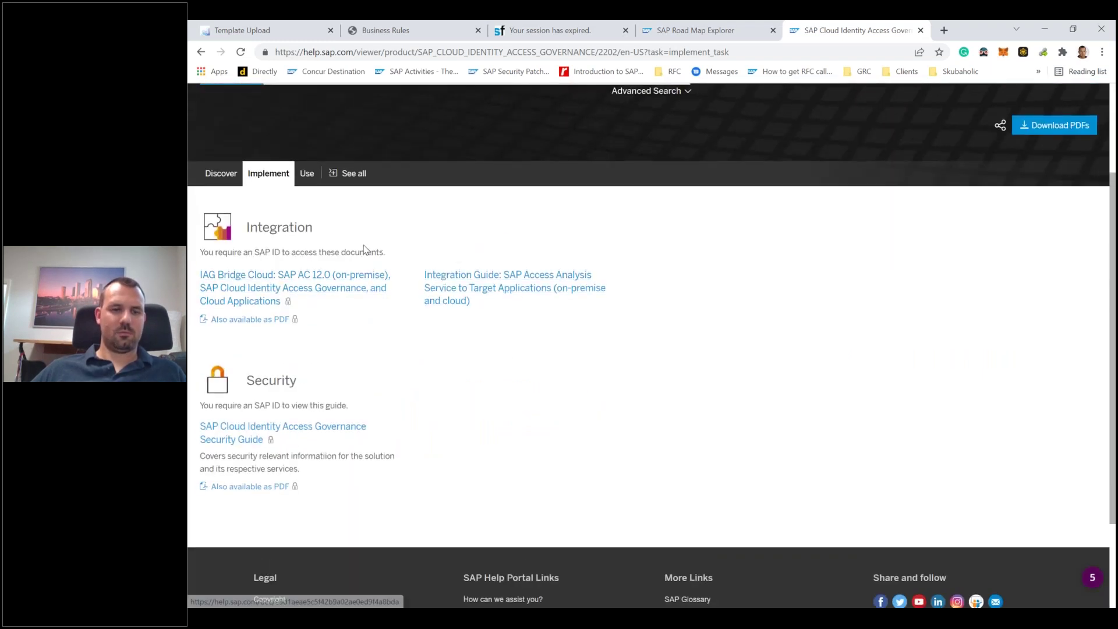
{"action": "scroll", "coordinate": [309, 295], "scroll_direction": "up", "scroll_amount": 2}
{"action": "left_click", "coordinate": [308, 297]}
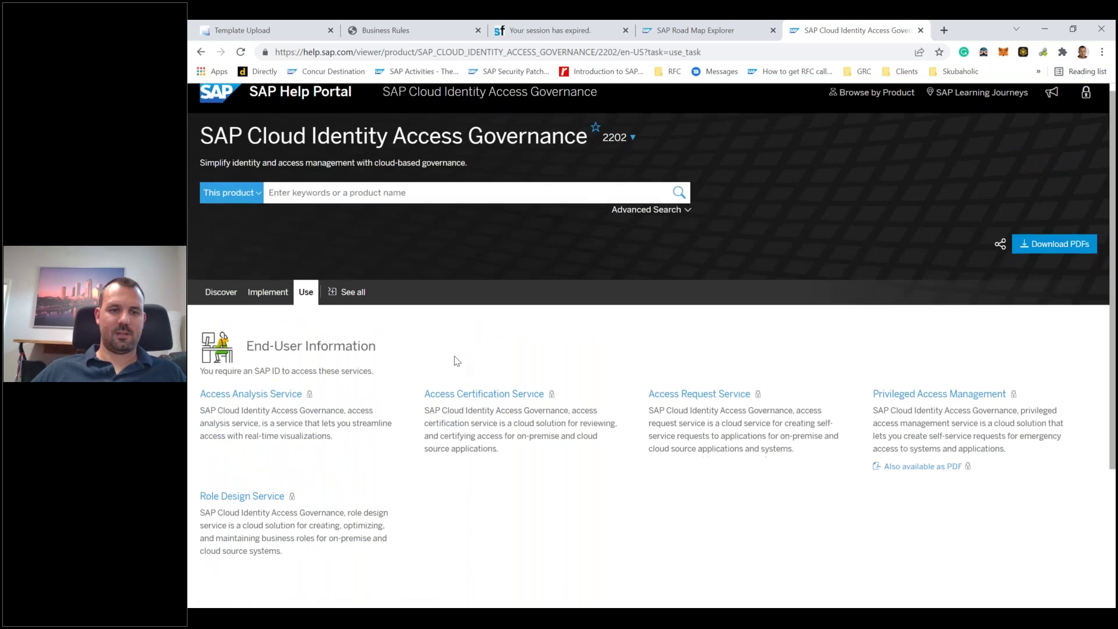
{"action": "scroll", "coordinate": [451, 352], "scroll_direction": "down", "scroll_amount": 1}
{"action": "left_click", "coordinate": [373, 133]}
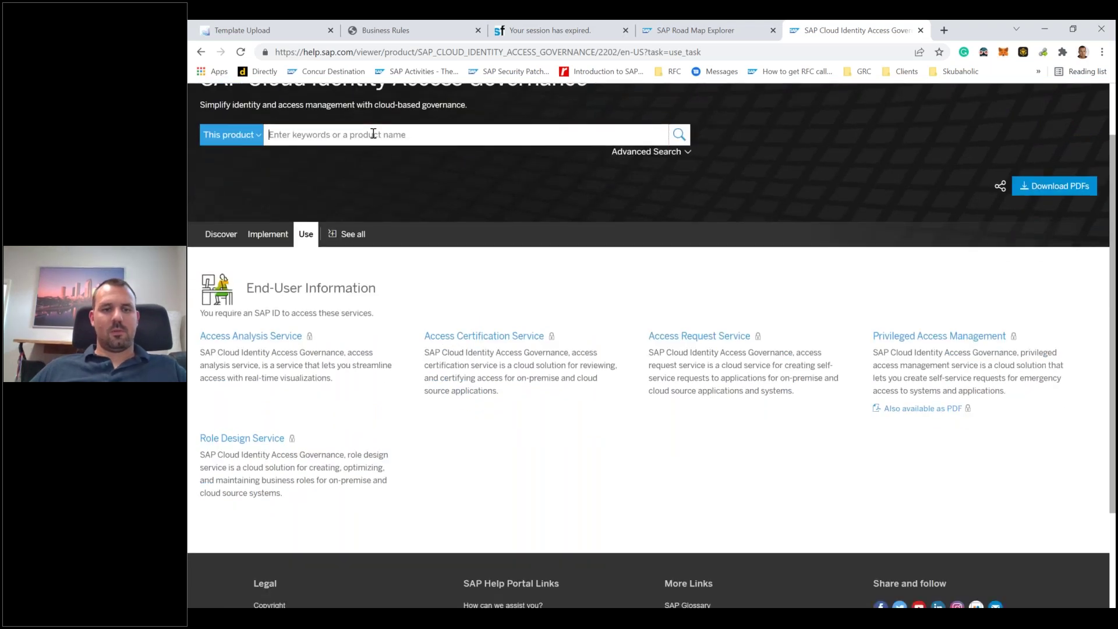
Search the documentation for 'successfac' and open the Job Scheduler topic from the results.
{"action": "type", "text": "successfac"}
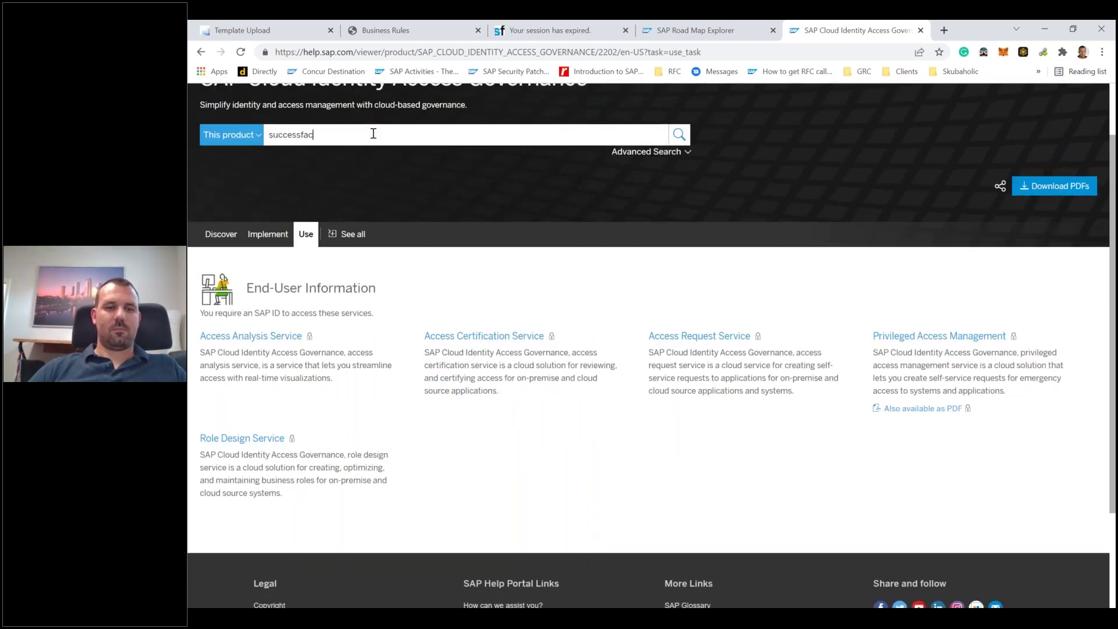
{"action": "key", "text": "Return"}
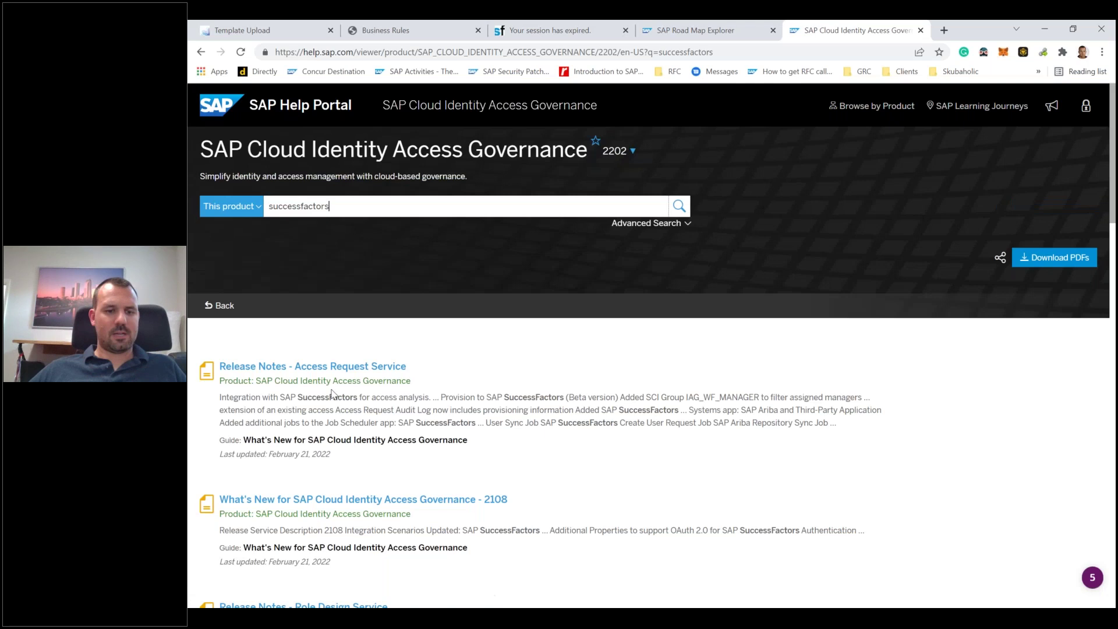
{"action": "scroll", "coordinate": [331, 394], "scroll_direction": "down", "scroll_amount": 10}
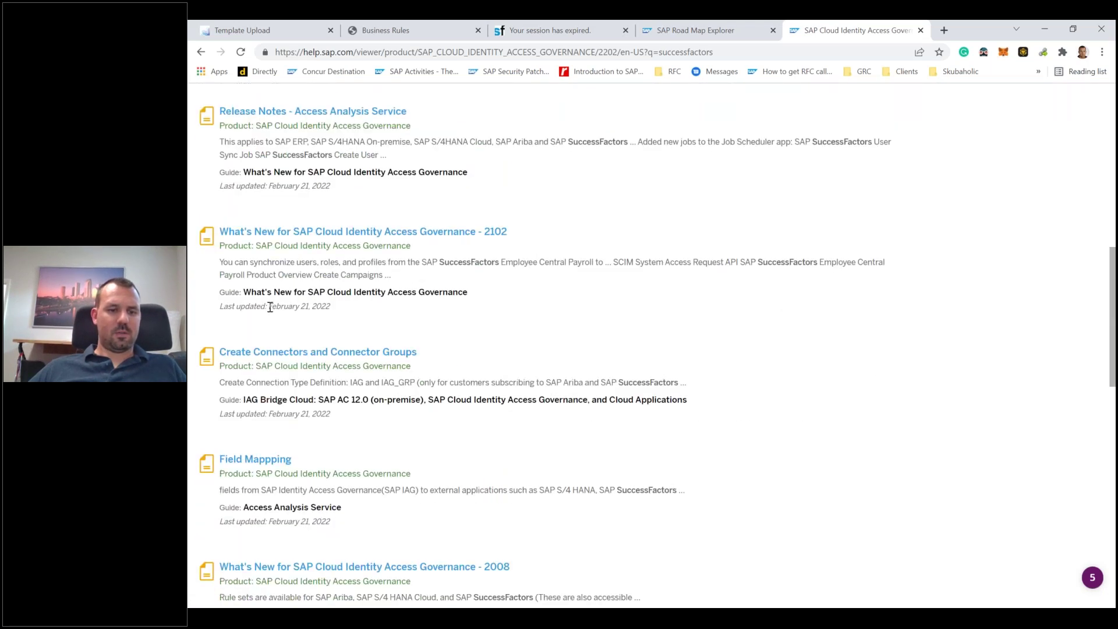
{"action": "scroll", "coordinate": [269, 307], "scroll_direction": "down", "scroll_amount": 5}
{"action": "scroll", "coordinate": [271, 308], "scroll_direction": "up", "scroll_amount": 6}
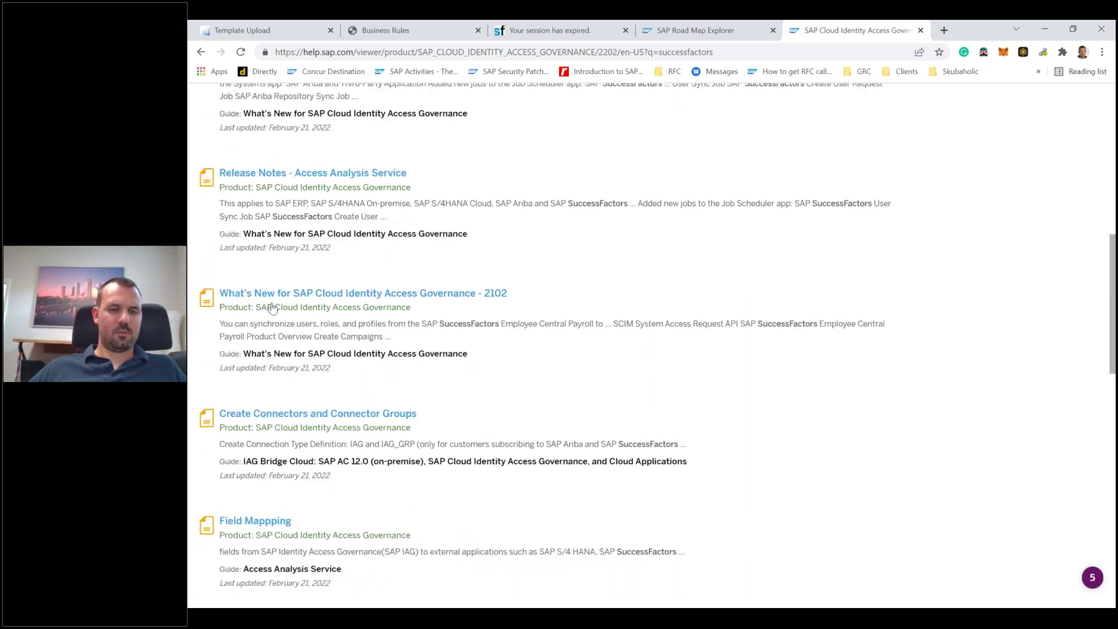
{"action": "scroll", "coordinate": [271, 307], "scroll_direction": "up", "scroll_amount": 7}
{"action": "scroll", "coordinate": [317, 419], "scroll_direction": "down", "scroll_amount": 10}
{"action": "scroll", "coordinate": [312, 415], "scroll_direction": "down", "scroll_amount": 7}
{"action": "scroll", "coordinate": [295, 429], "scroll_direction": "down", "scroll_amount": 3}
{"action": "left_click", "coordinate": [256, 283]}
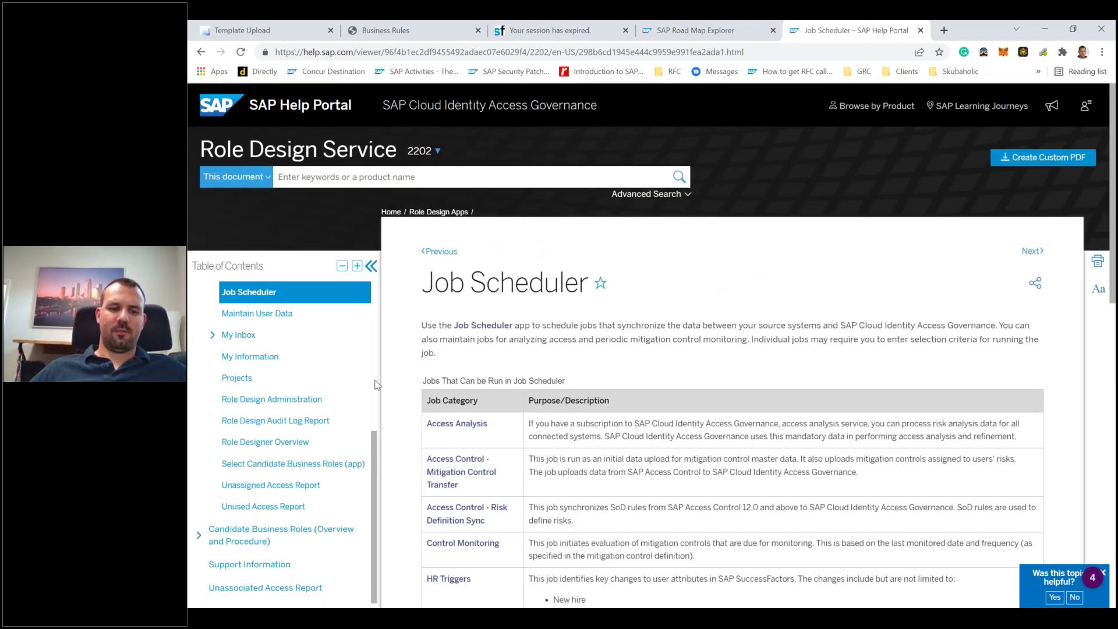
Collapse Role Design Apps in the contents and go back to the SAP Cloud Identity Access Governance page.
{"action": "left_click_drag", "start_coordinate": [375, 441], "coordinate": [369, 289]}
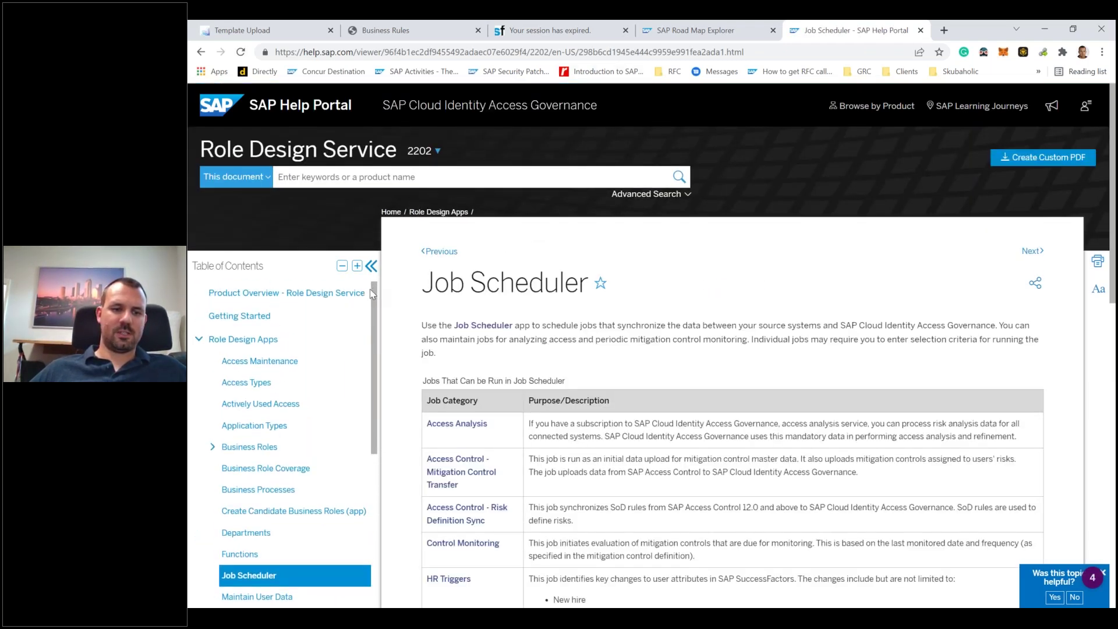
{"action": "left_click", "coordinate": [198, 340]}
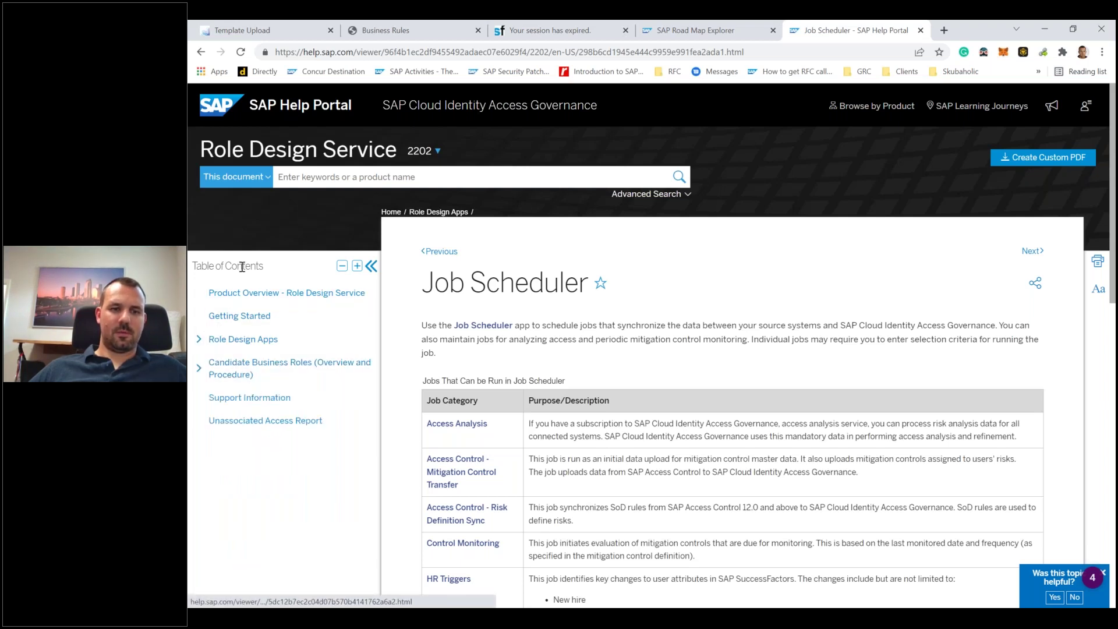
{"action": "left_click", "coordinate": [417, 108]}
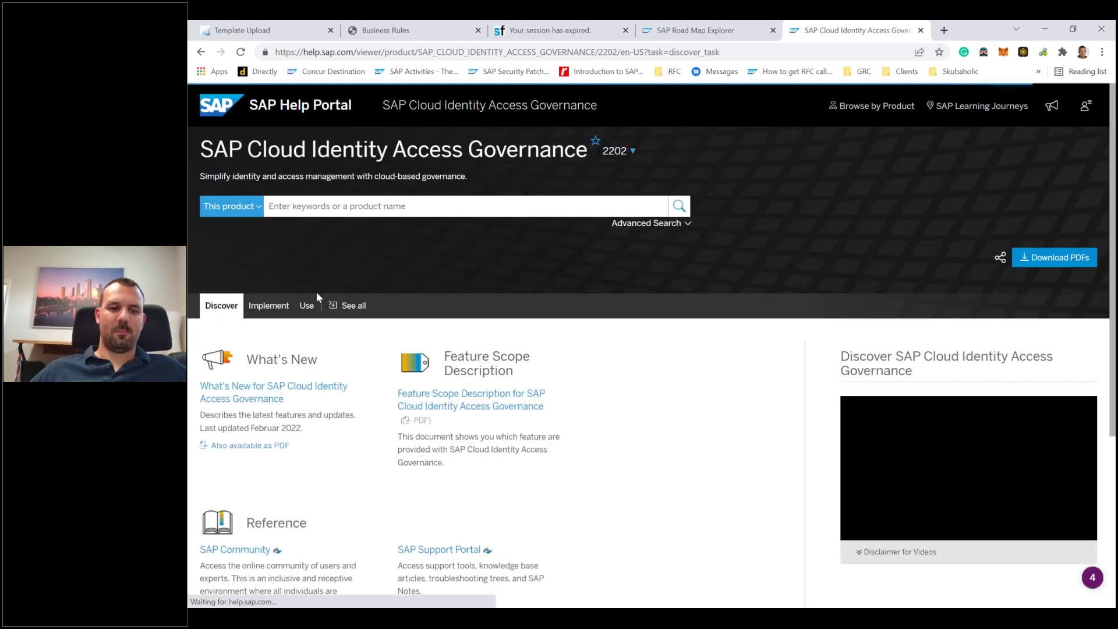
Open Integration Scenarios from the Implement section of the Admin Guide.
{"action": "left_click", "coordinate": [276, 307]}
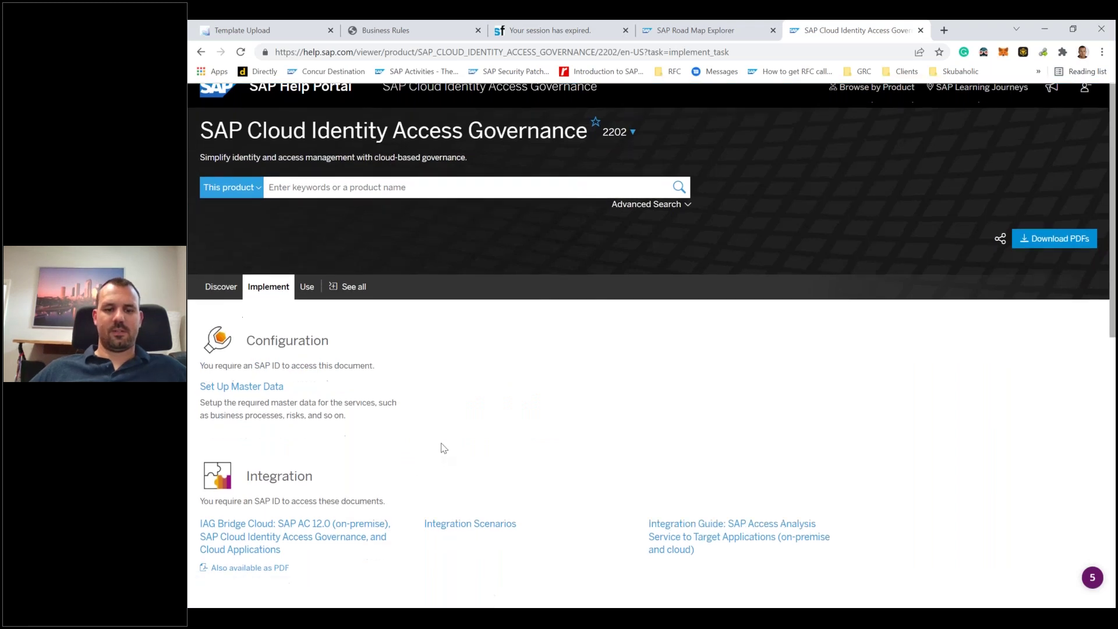
{"action": "scroll", "coordinate": [319, 244], "scroll_direction": "down", "scroll_amount": 2}
{"action": "scroll", "coordinate": [235, 191], "scroll_direction": "up", "scroll_amount": 1}
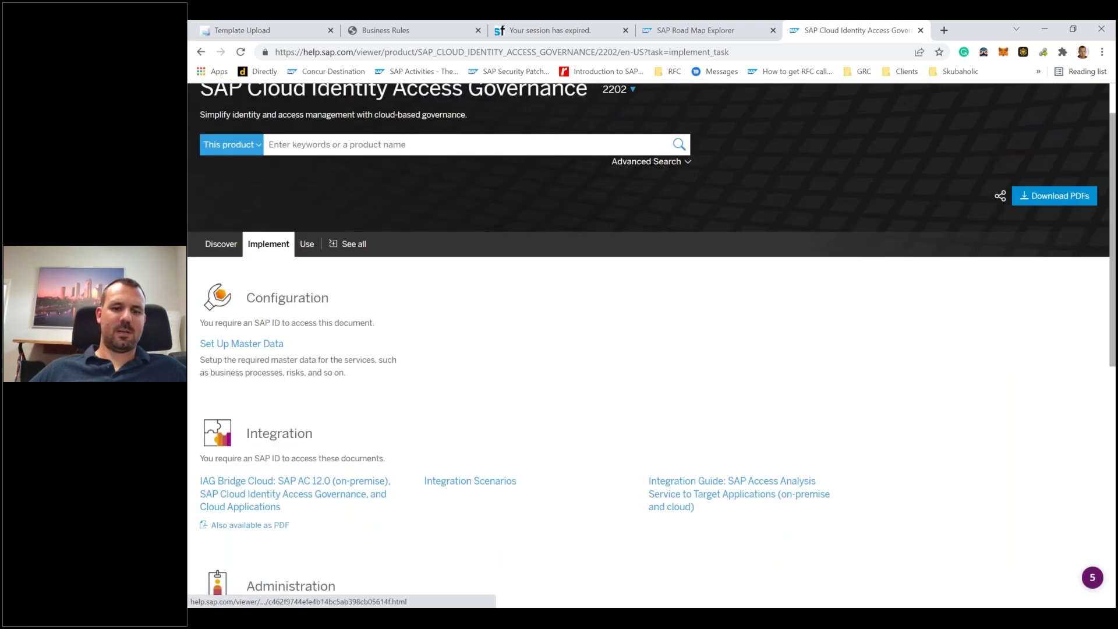
{"action": "scroll", "coordinate": [469, 419], "scroll_direction": "down", "scroll_amount": 1}
{"action": "left_click", "coordinate": [470, 419]}
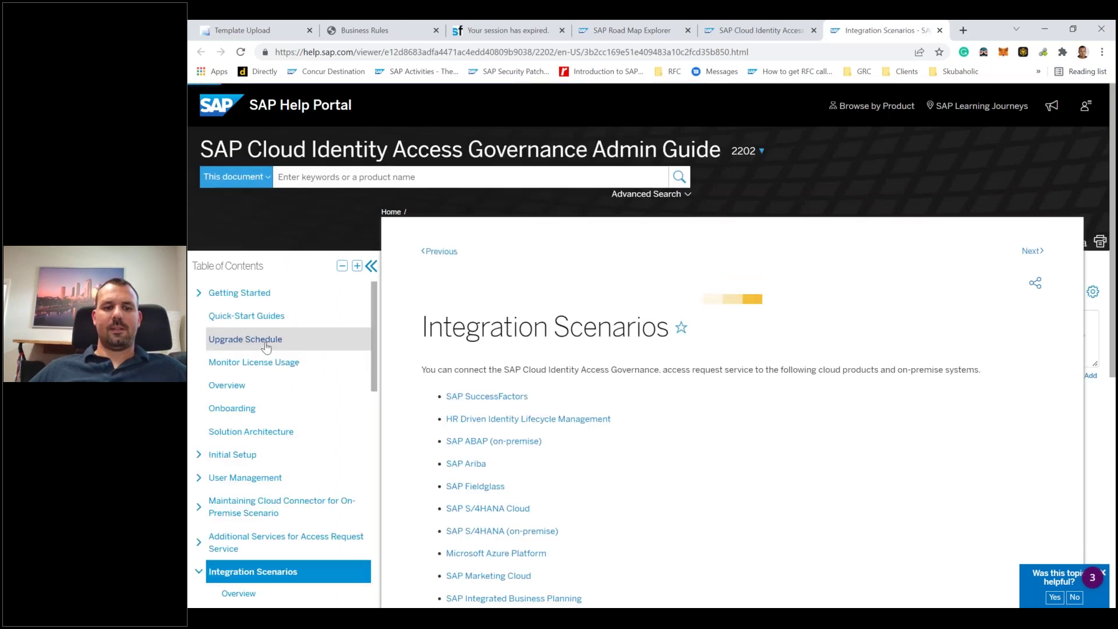
Open the SAP Analytics Cloud topic from the Integration Scenarios list.
{"action": "scroll", "coordinate": [626, 367], "scroll_direction": "down", "scroll_amount": 3}
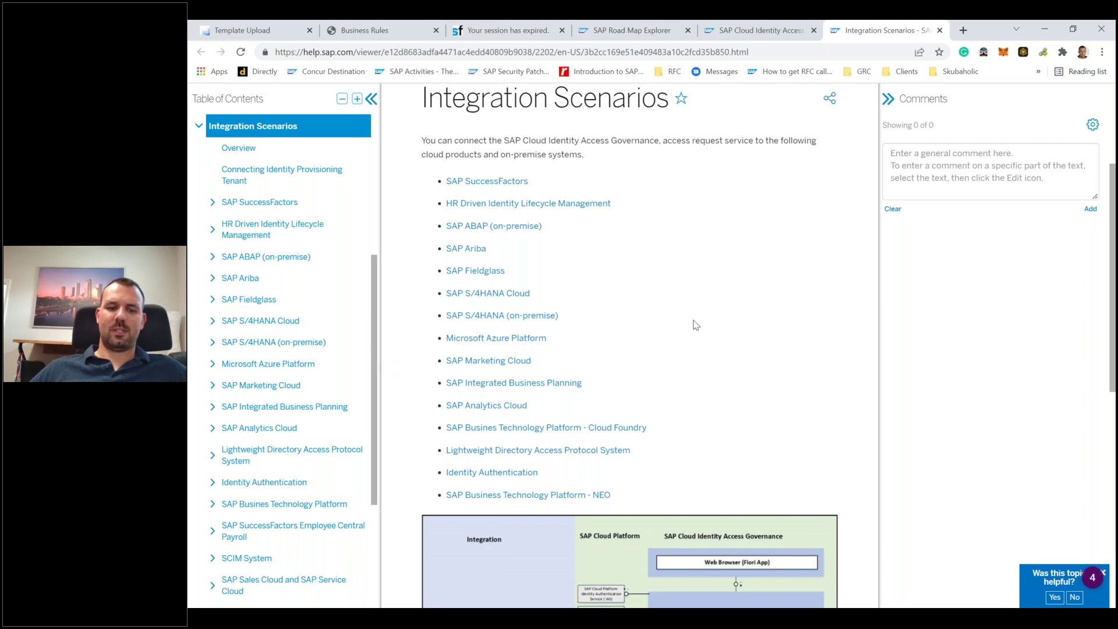
{"action": "left_click", "coordinate": [486, 406]}
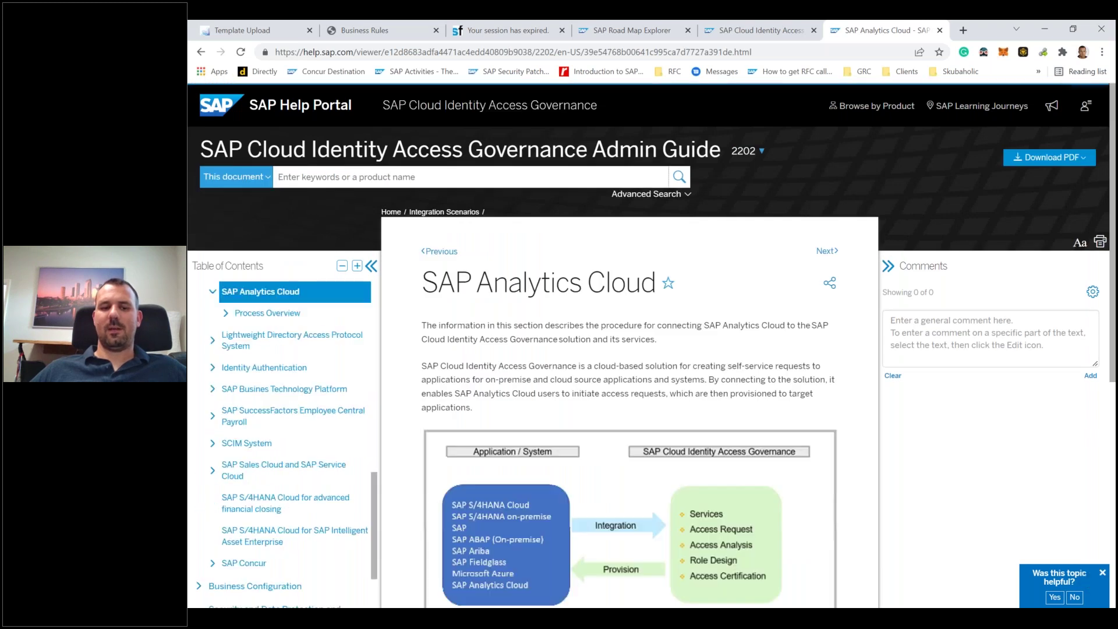
View the SAP Analytics Cloud Process Overview, then advance the slide show to the 'Thank You' slide 18.
{"action": "scroll", "coordinate": [279, 349], "scroll_direction": "down", "scroll_amount": 3}
{"action": "left_click", "coordinate": [249, 227]}
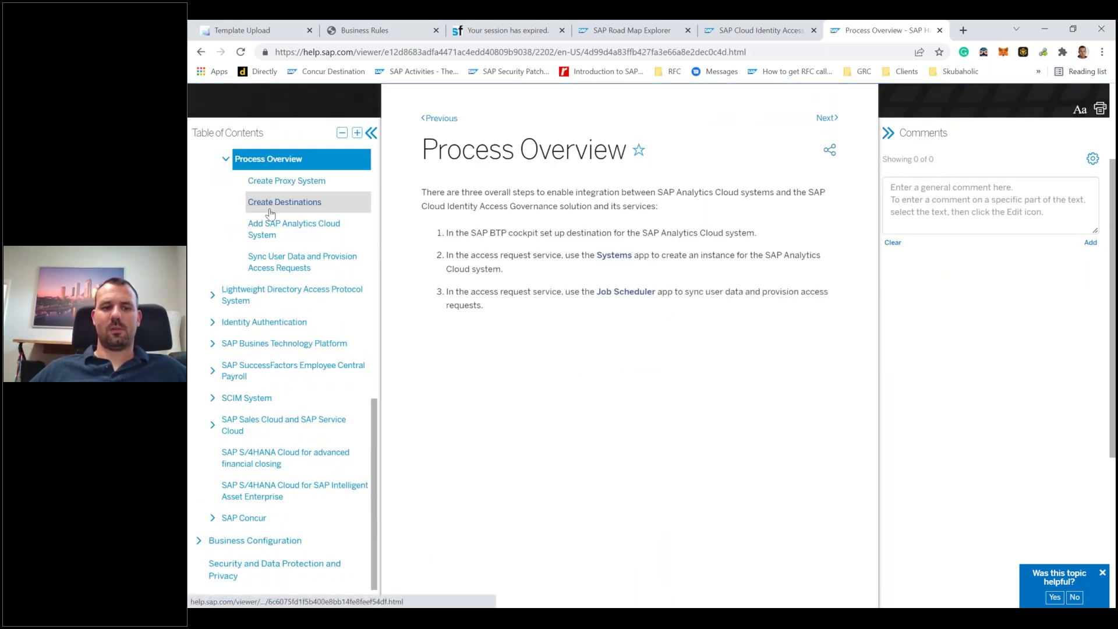
{"action": "scroll", "coordinate": [295, 281], "scroll_direction": "up", "scroll_amount": 2}
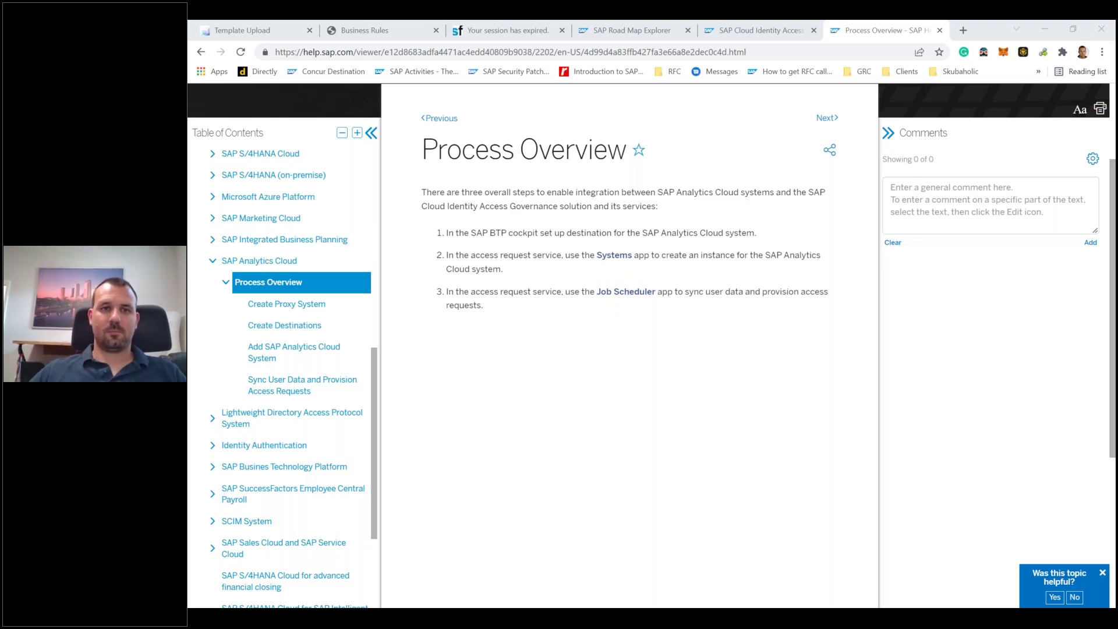
{"action": "key", "text": "alt+Tab"}
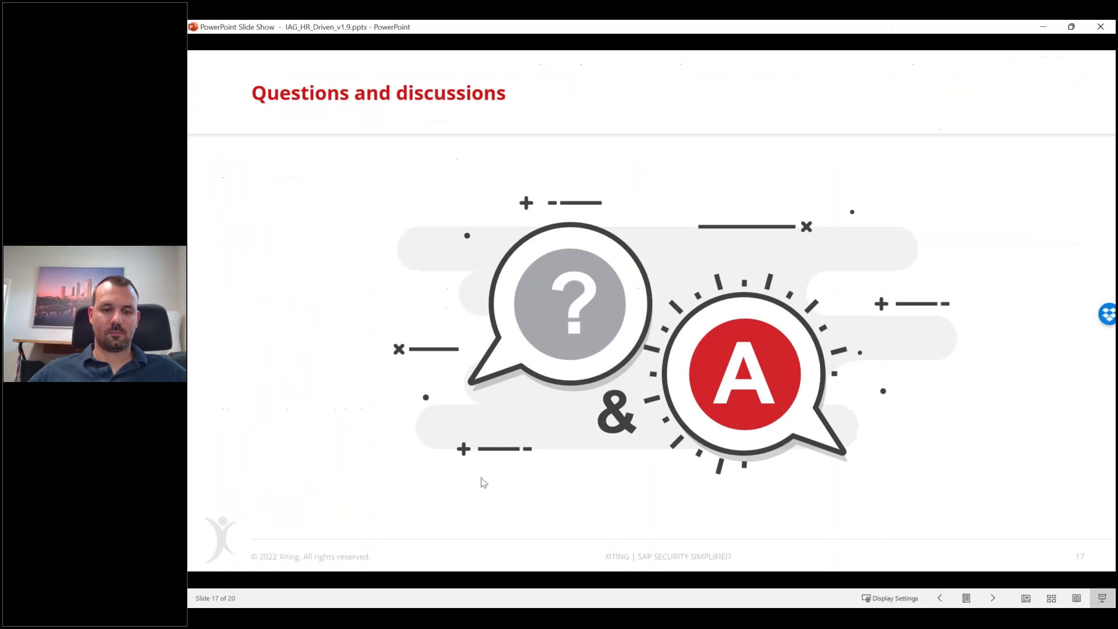
{"action": "key", "text": "Right"}
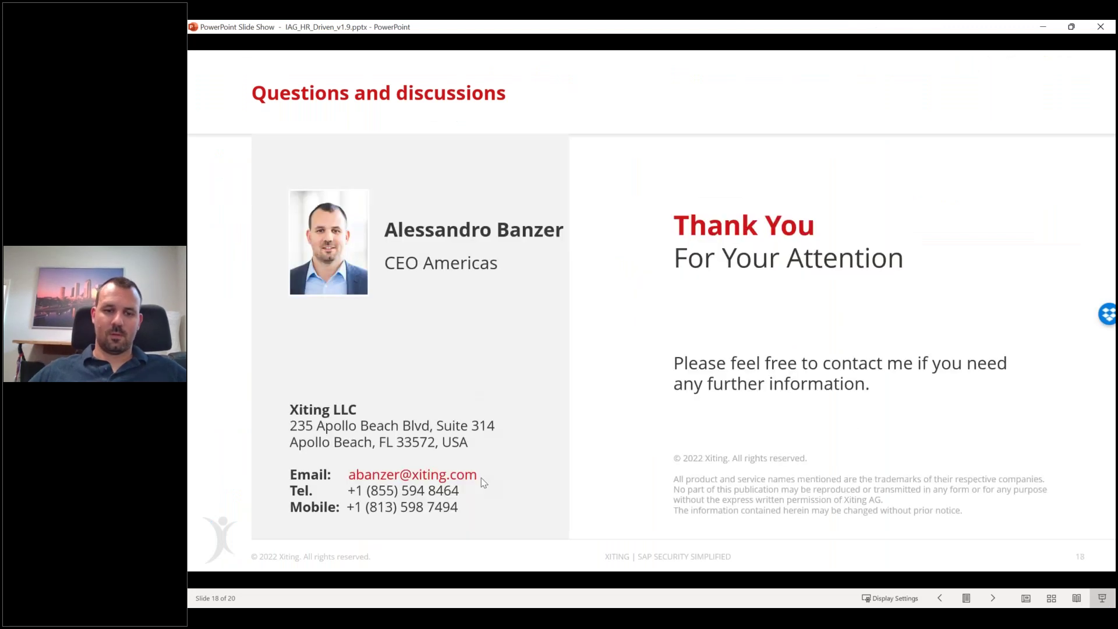